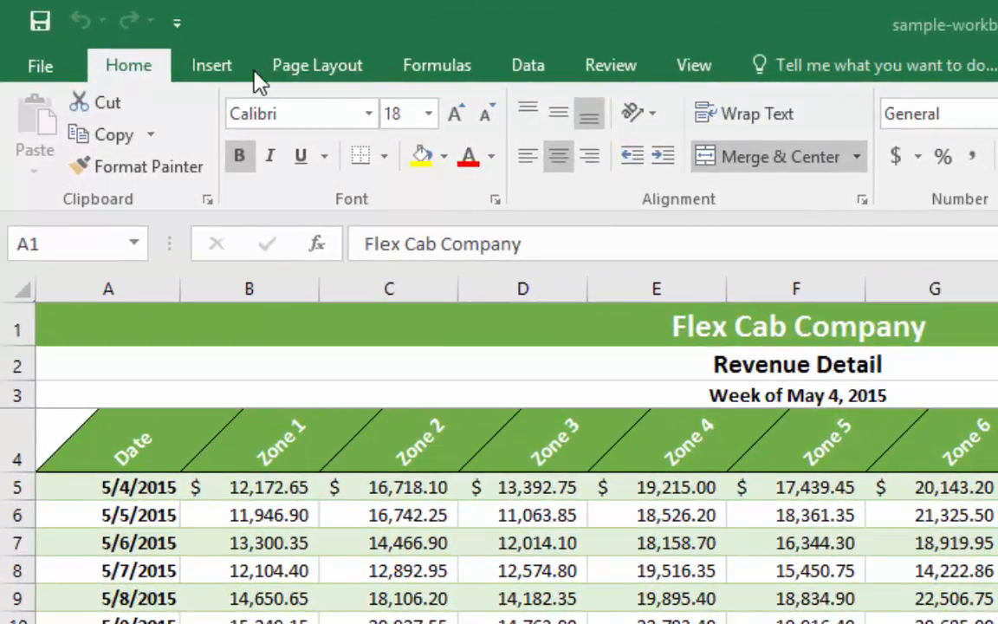
click(337, 78)
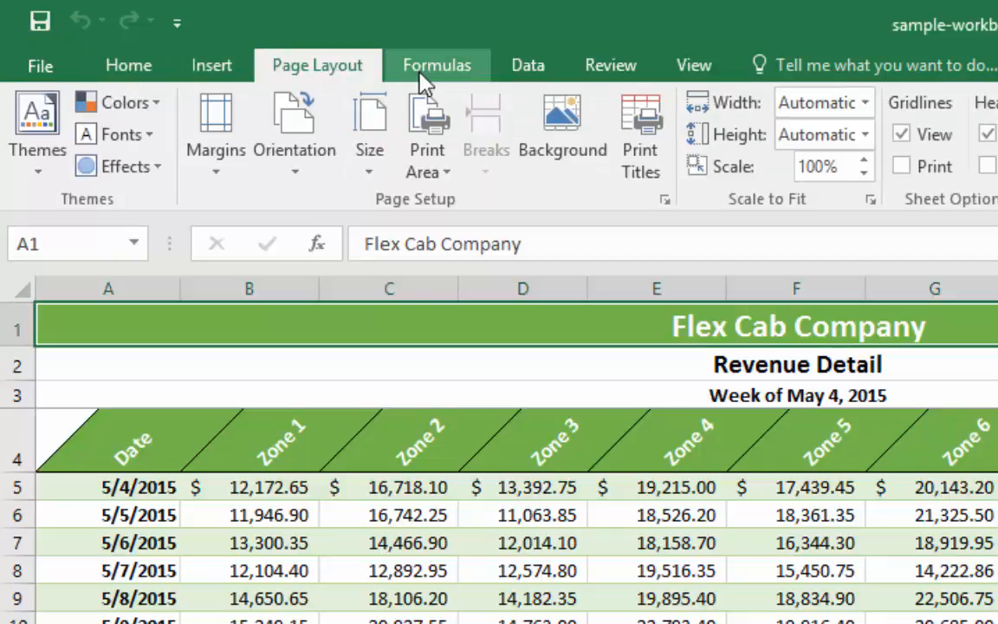
click(433, 82)
click(311, 76)
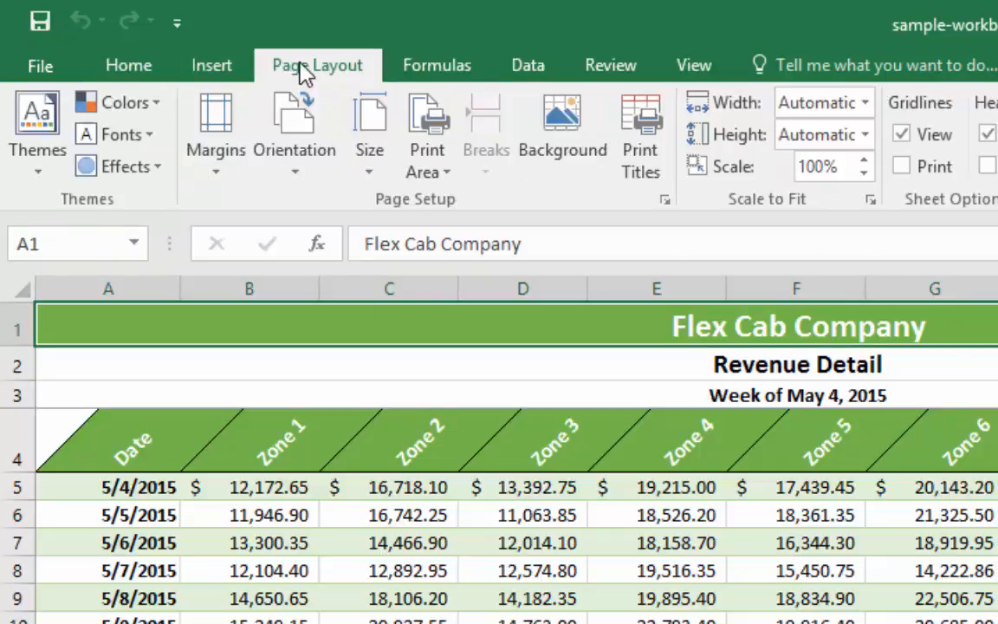
click(212, 69)
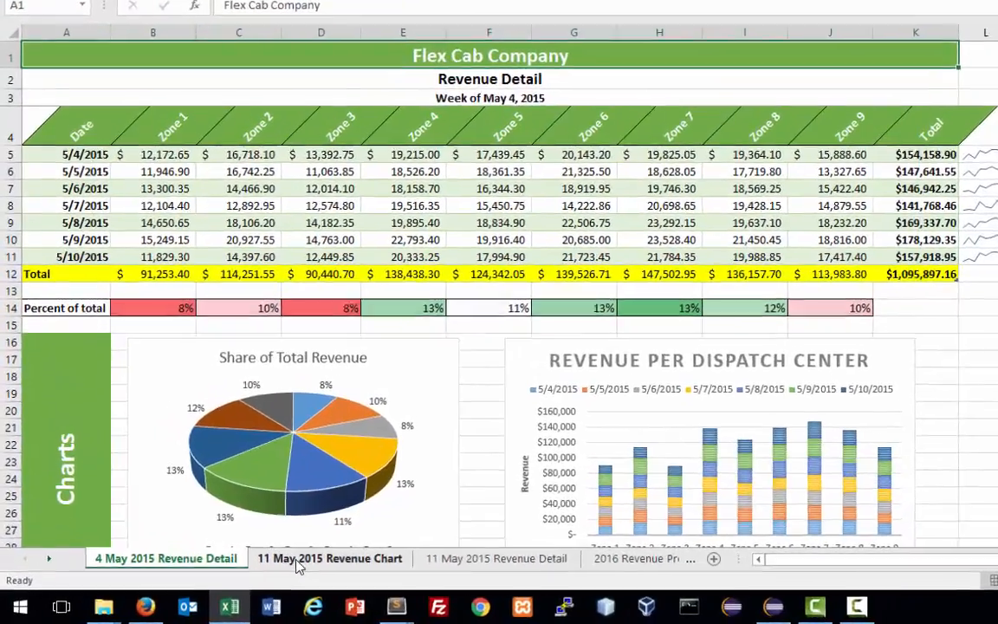
- View the workbook's sheets in turn through to Credit Card Transactions, and go back through them to the 11 May 2015 Revenue Chart
click(260, 572)
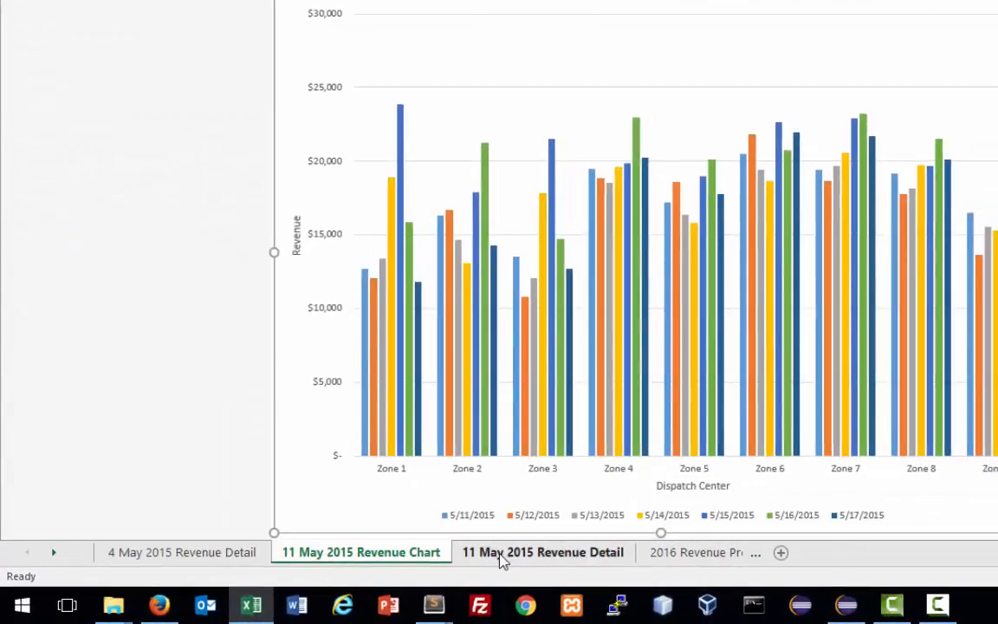
click(502, 556)
click(691, 554)
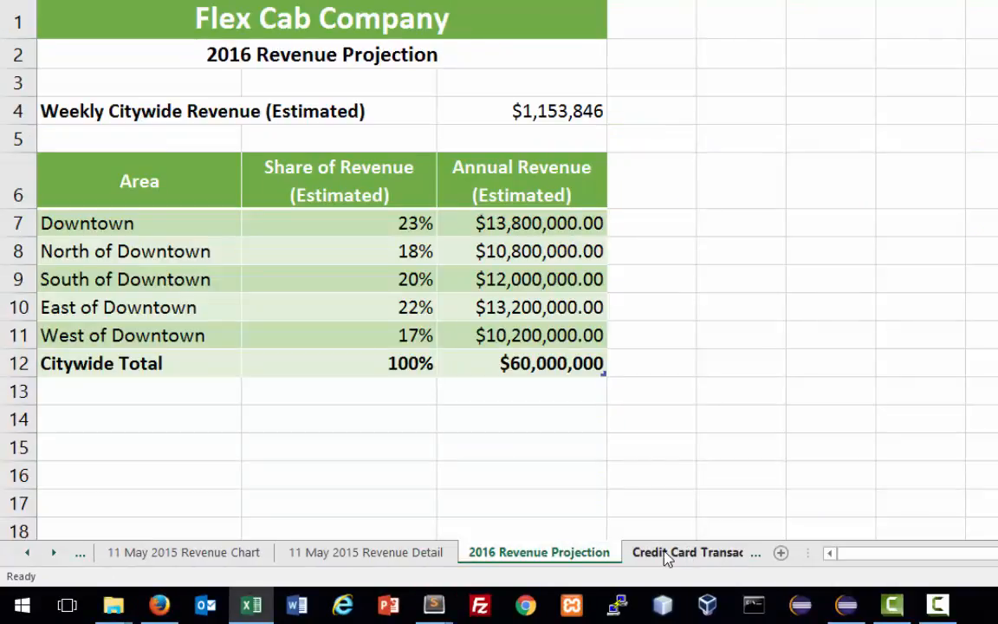
click(664, 555)
click(391, 550)
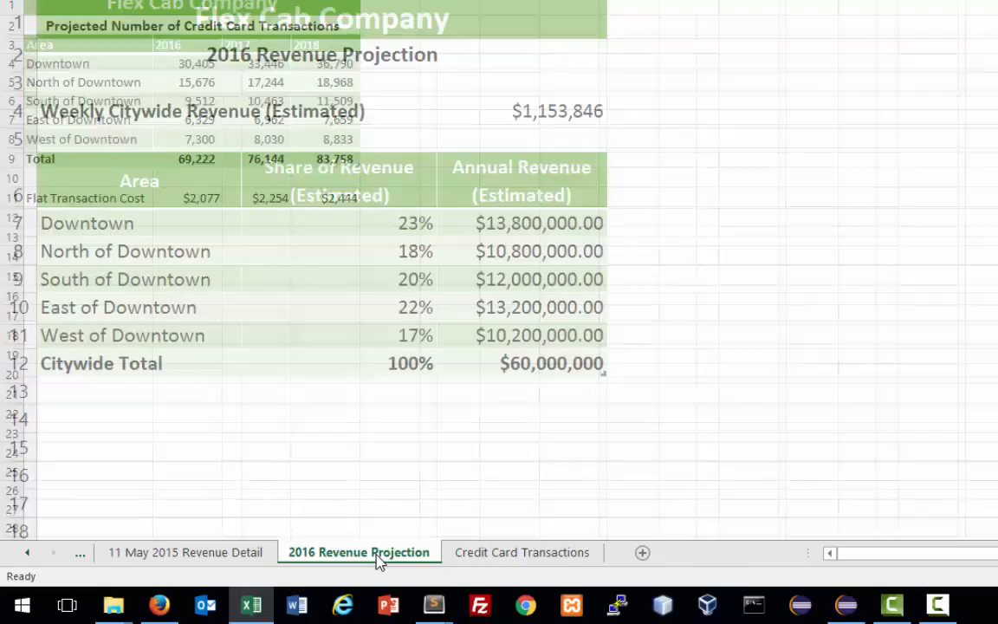
click(227, 553)
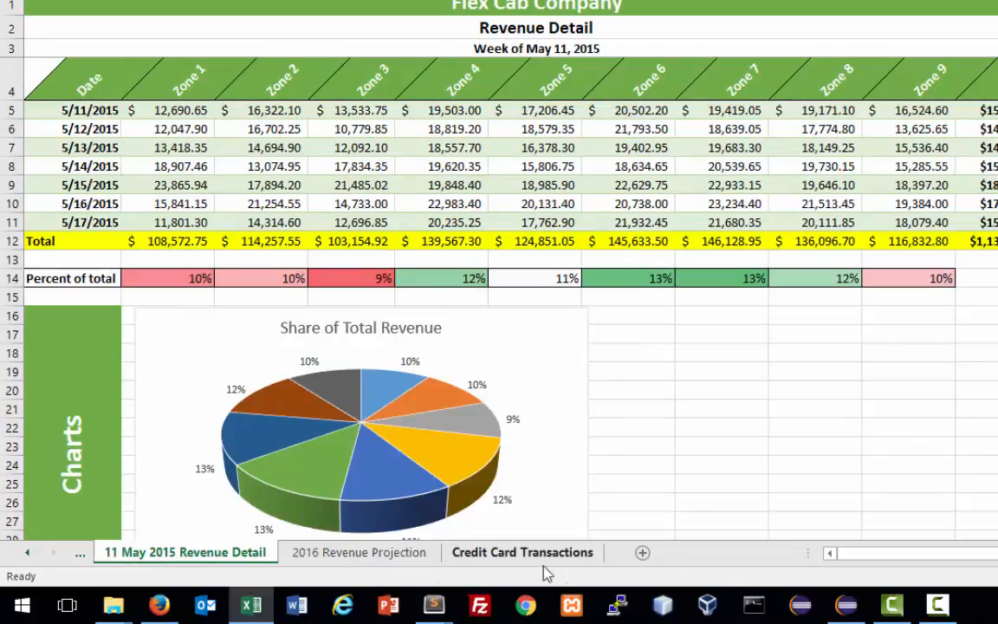
click(79, 554)
click(112, 558)
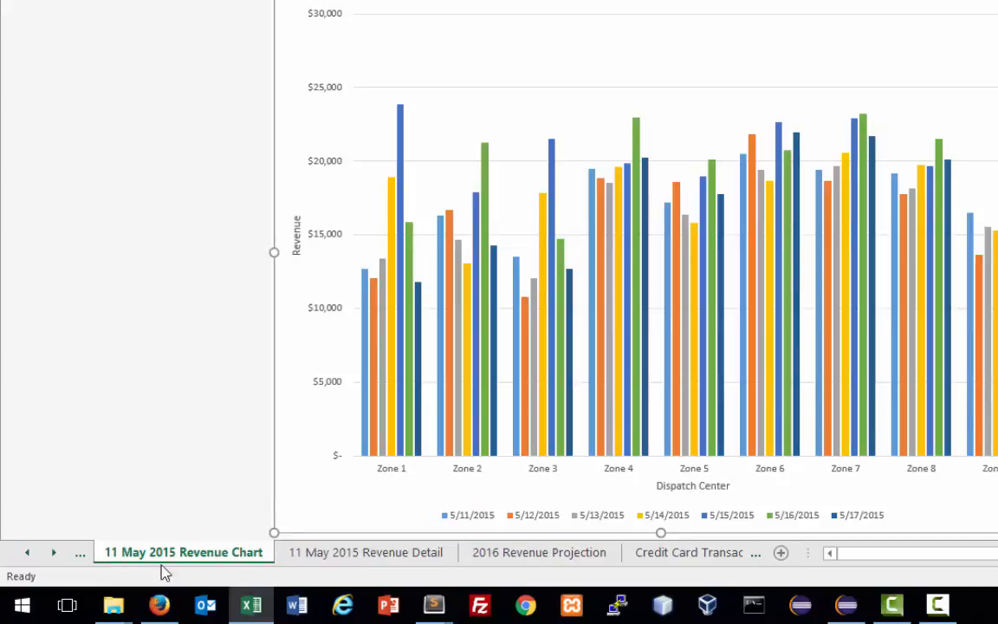
- View the 2016 Revenue Projection sheet and return to the 4 May 2015 Revenue Detail sheet
click(53, 553)
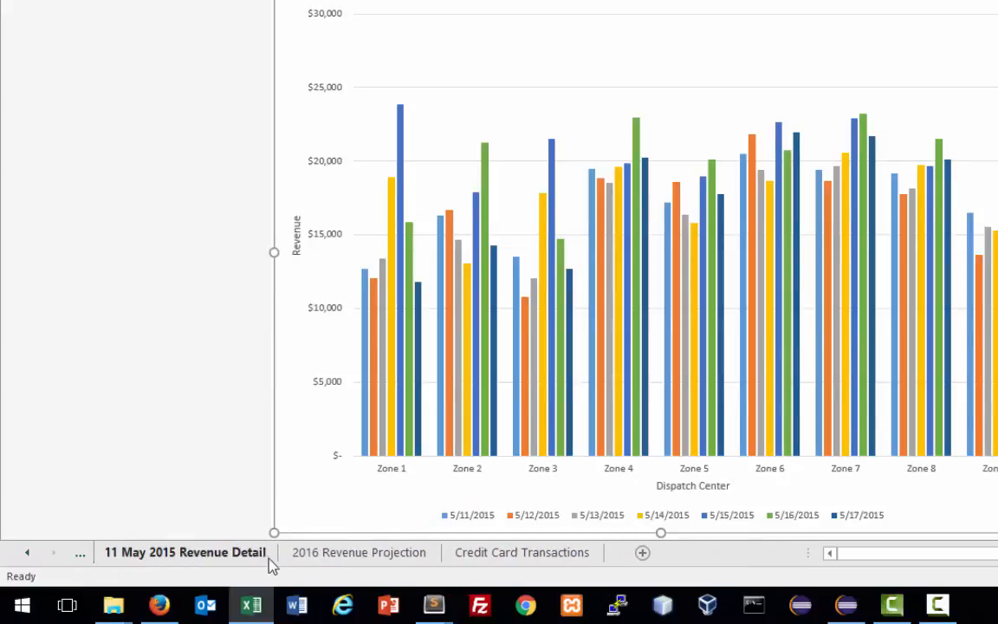
click(328, 558)
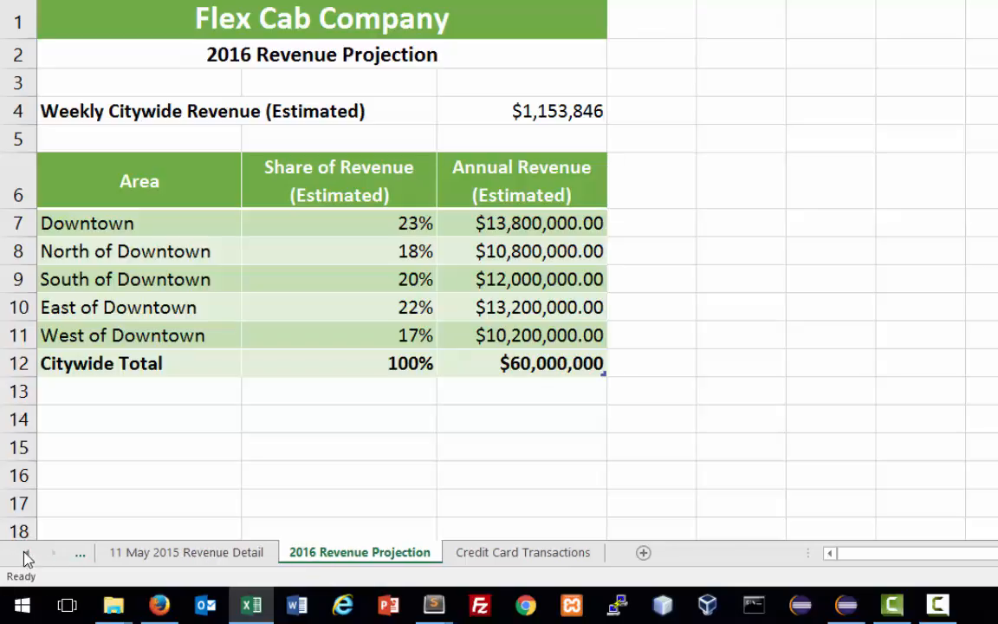
click(26, 554)
click(26, 554)
click(127, 554)
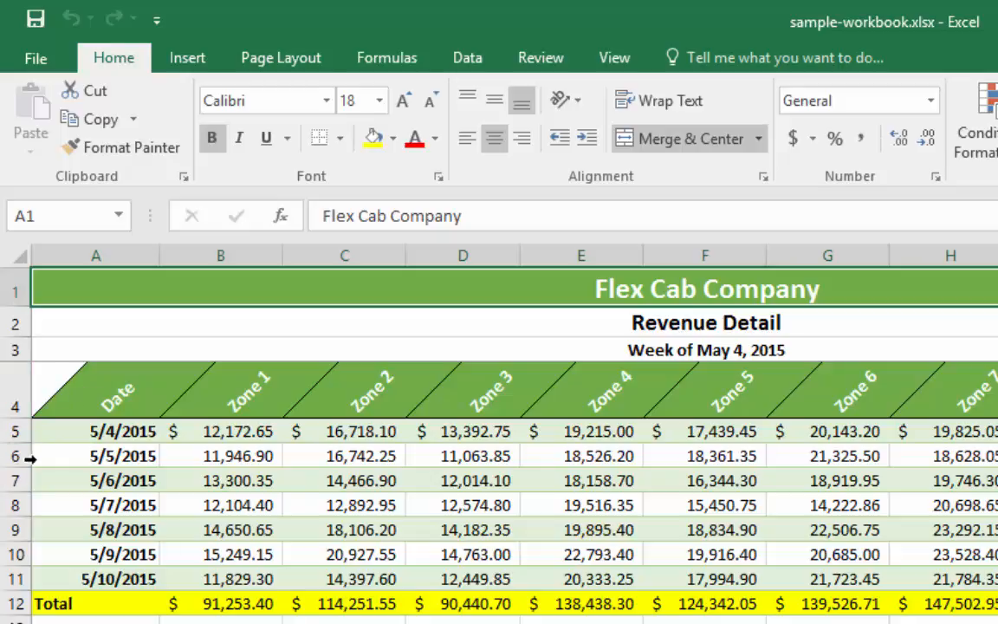
- Examine the cell references of A5, B5, B6, A6 and A7 by selecting these cells one at a time
click(99, 430)
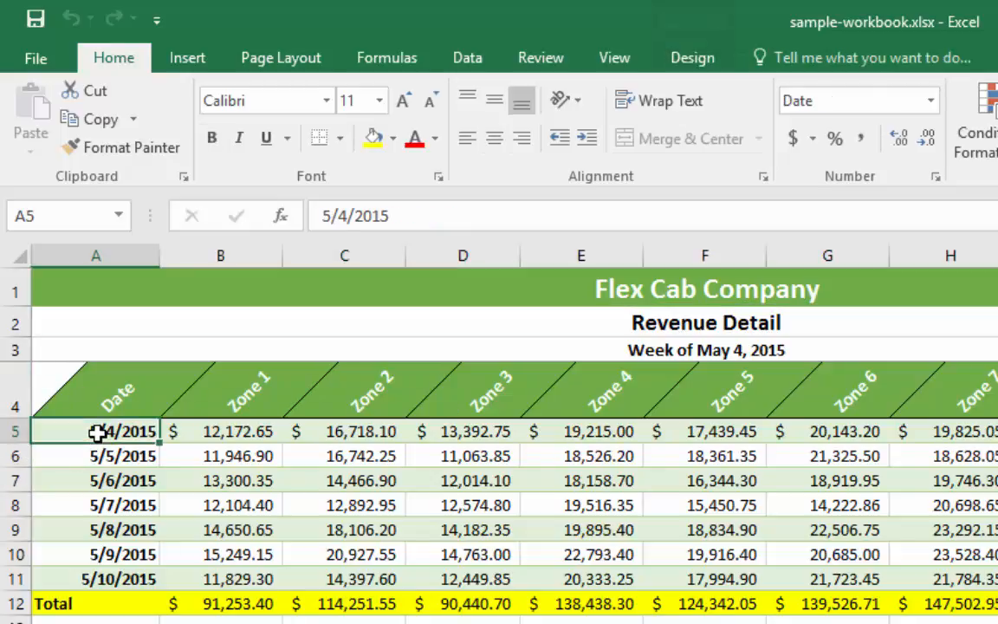
click(214, 433)
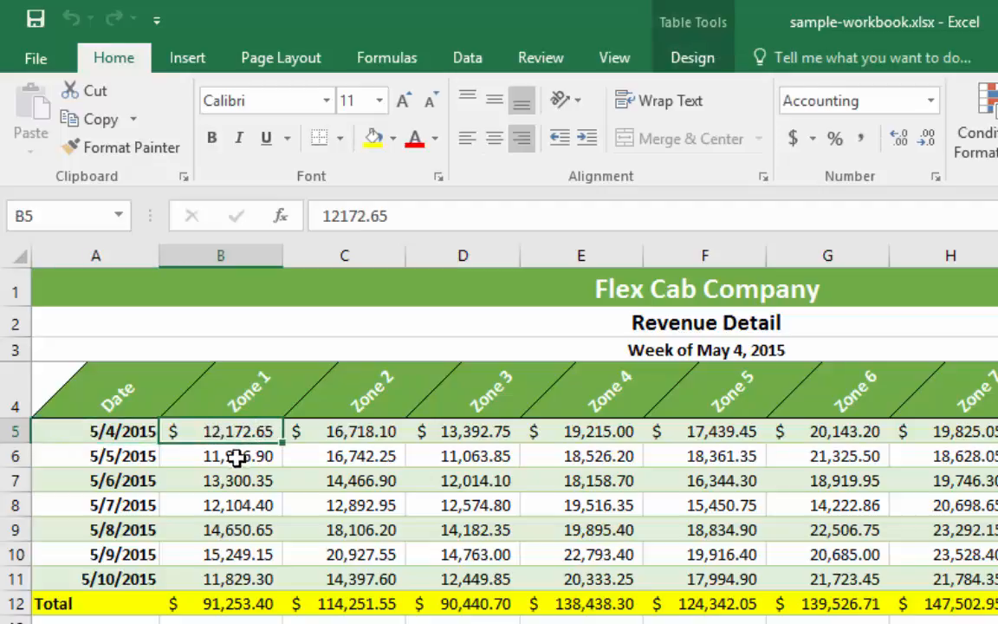
click(236, 456)
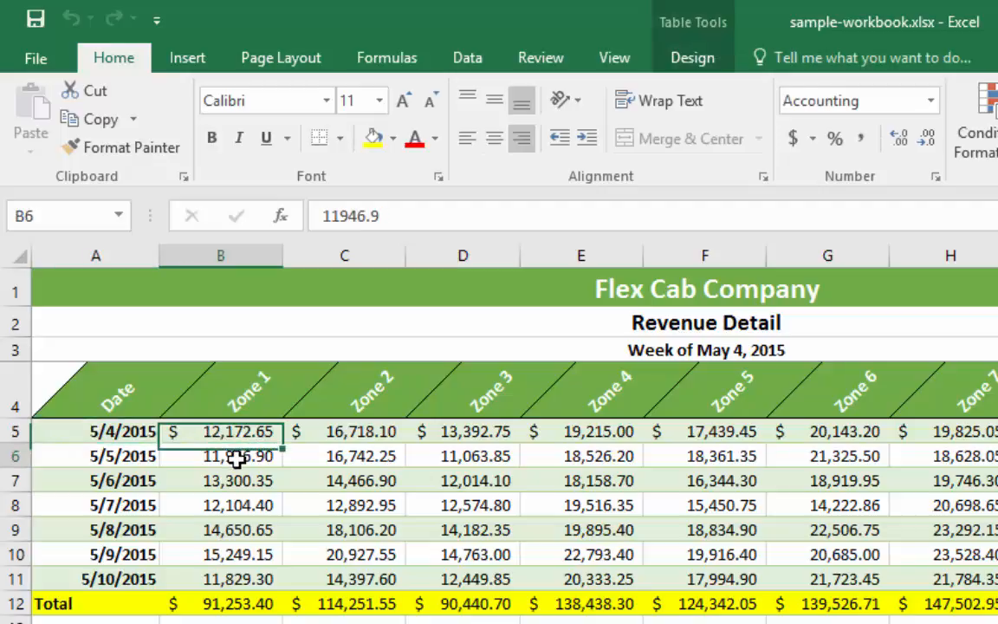
click(128, 464)
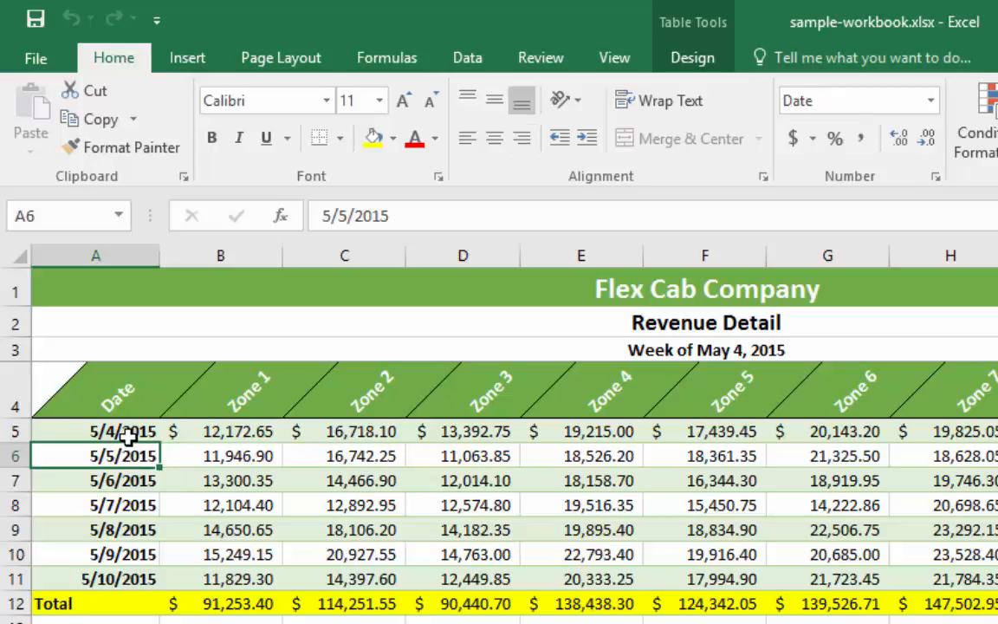
click(37, 216)
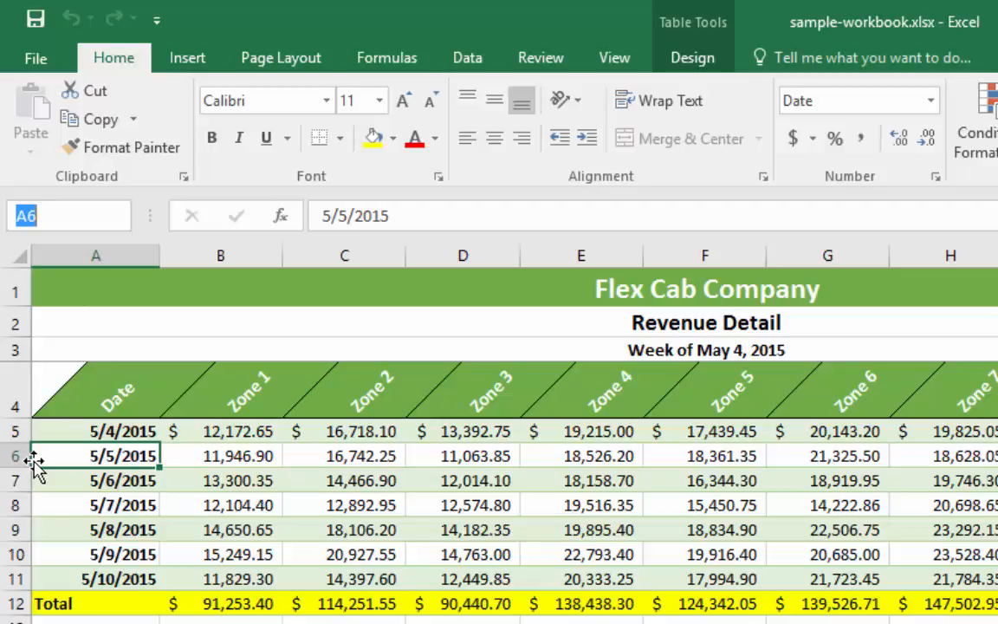
click(101, 481)
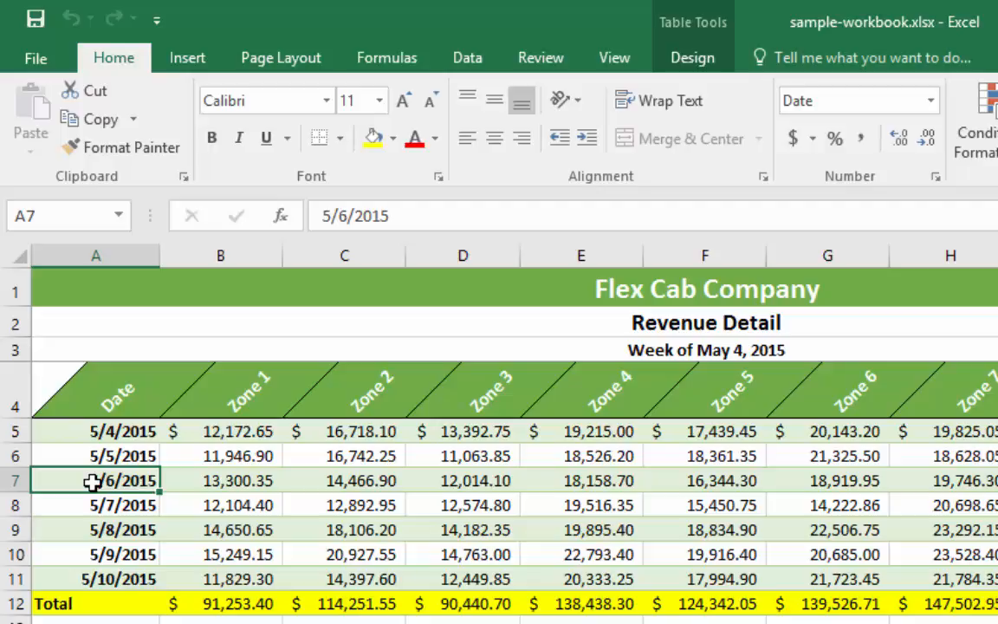
- Select the cell range A5:F11, covering the dates and the revenue of Zones 1 to 5
click(103, 431)
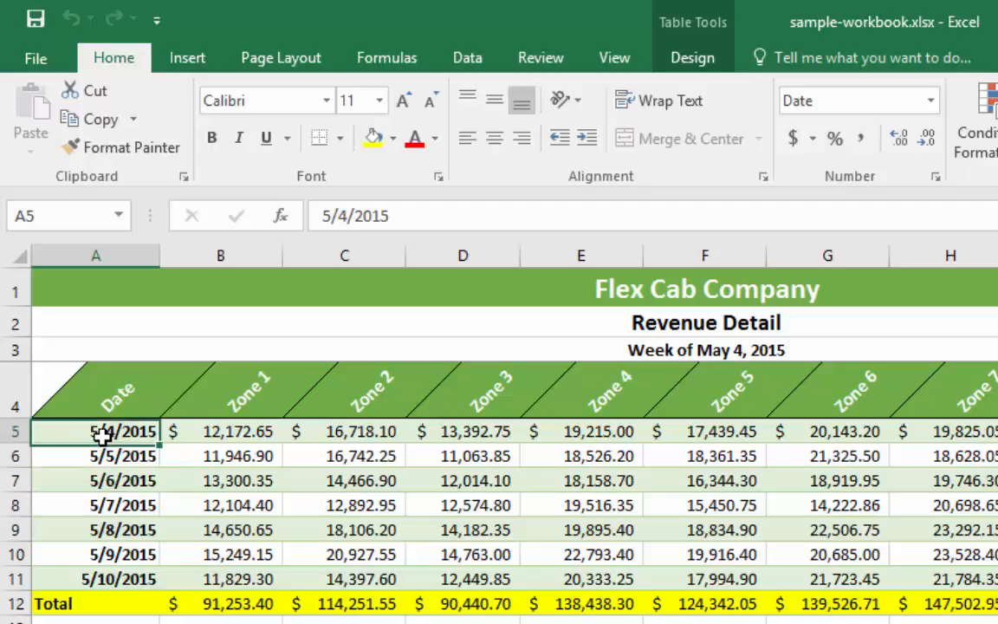
drag(102, 431, 709, 579)
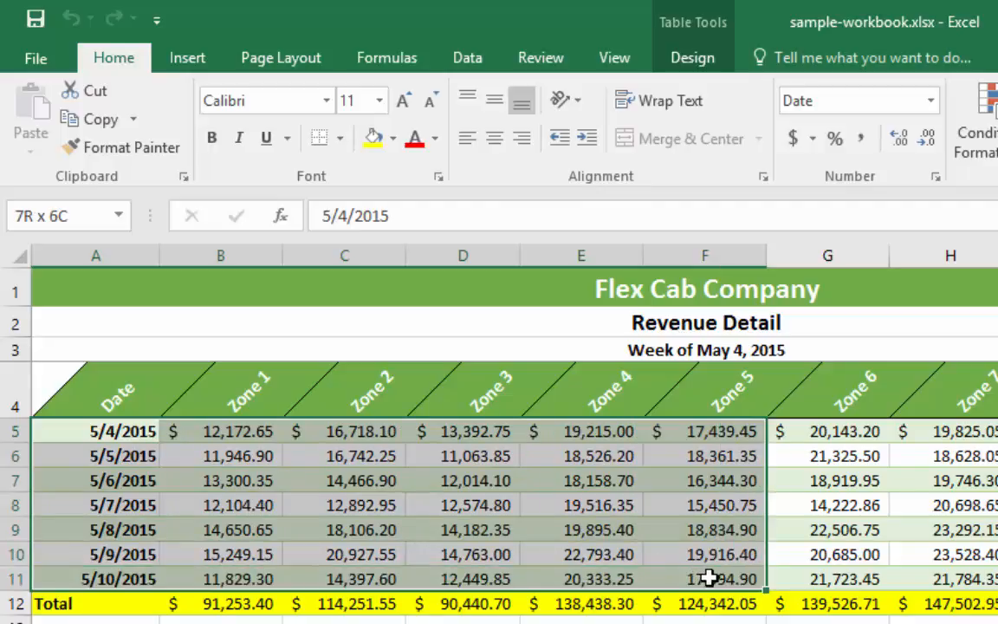
drag(708, 578, 709, 578)
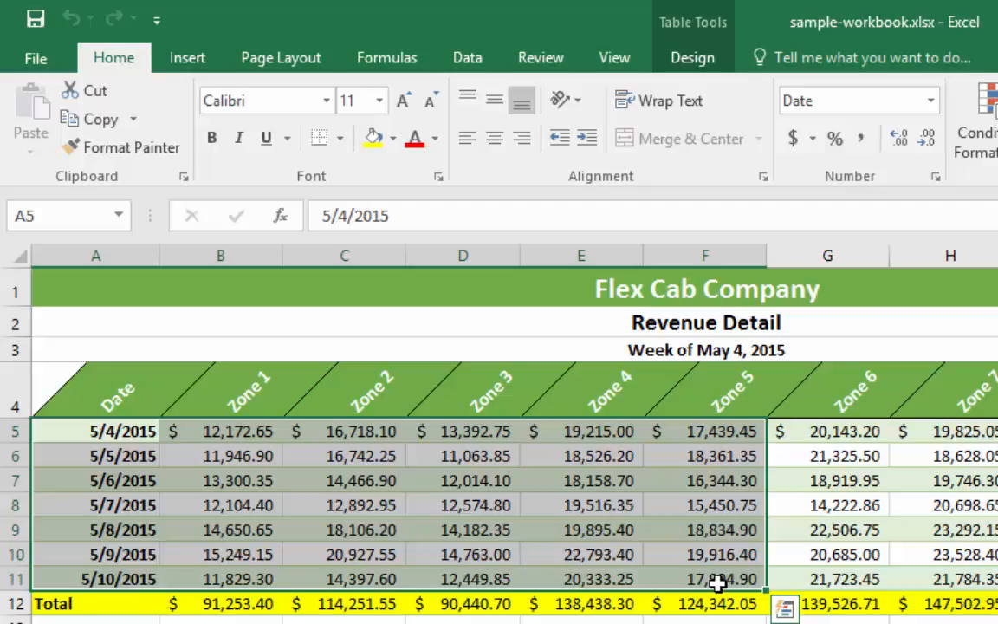
- Check the corner cells A5 and J11 and select the whole range A5:J11 between them
click(78, 433)
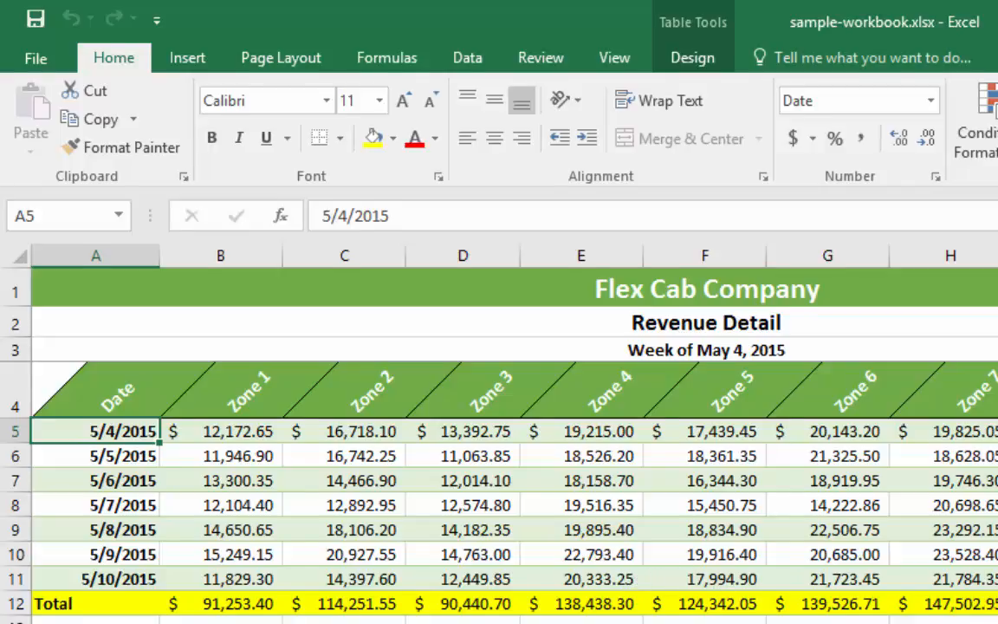
click(963, 455)
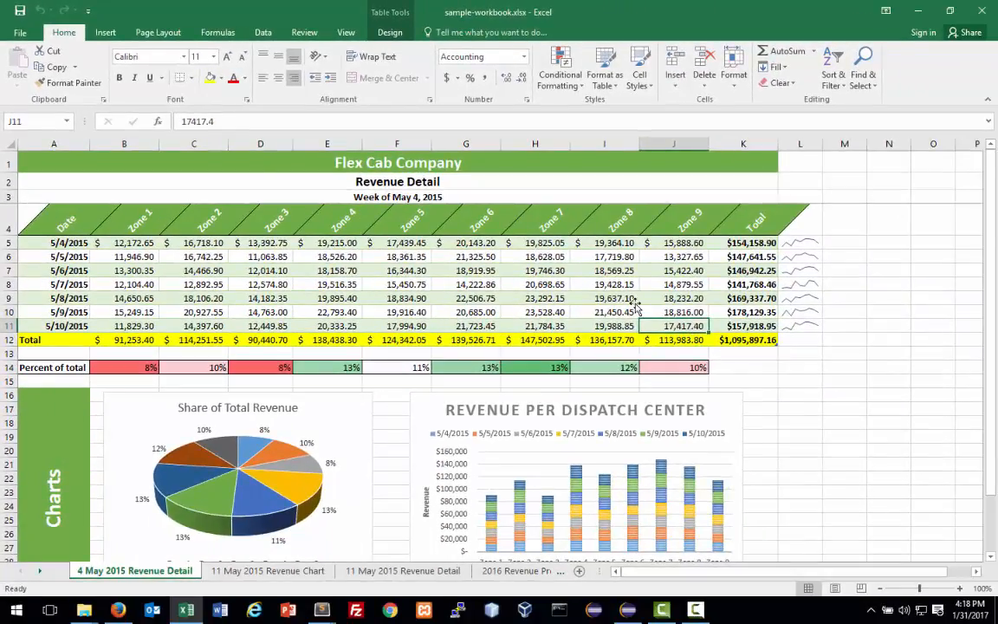
click(44, 245)
drag(43, 245, 683, 324)
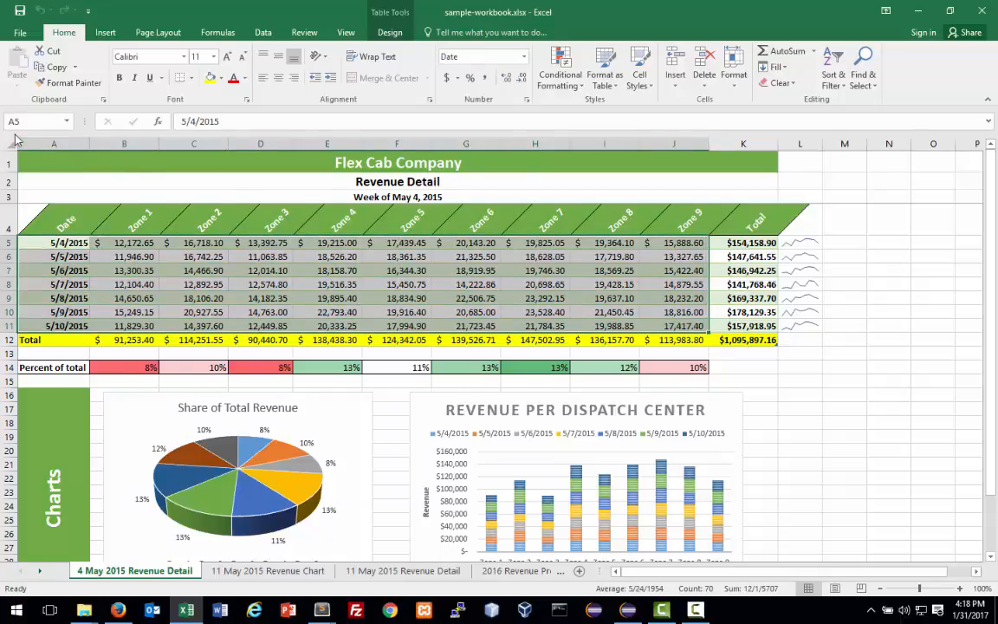
- Select the dates and all nine zones' revenue by entering the range reference A5:J11
click(35, 121)
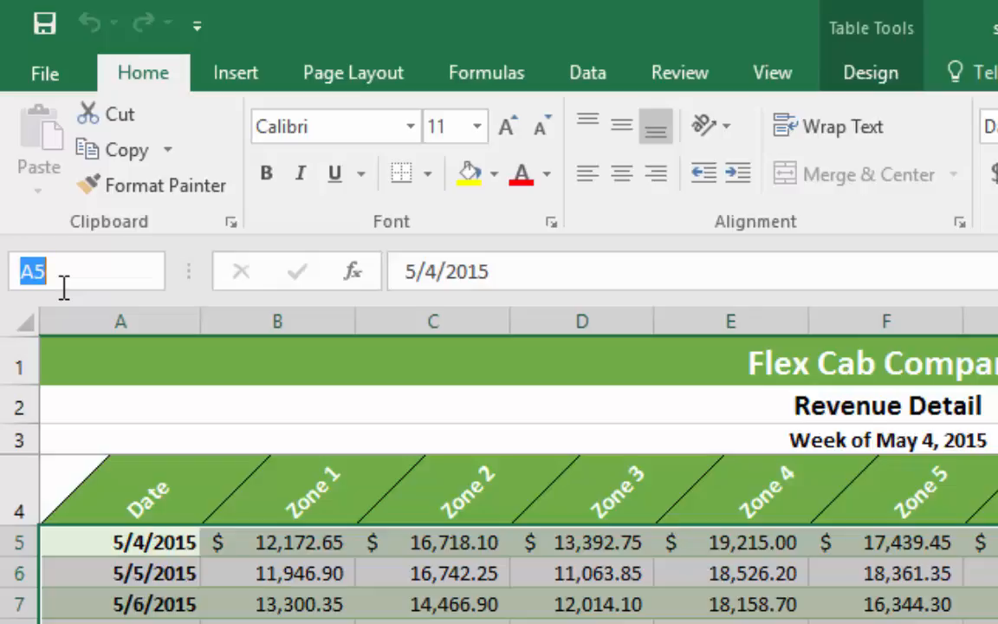
click(64, 286)
text(:J)
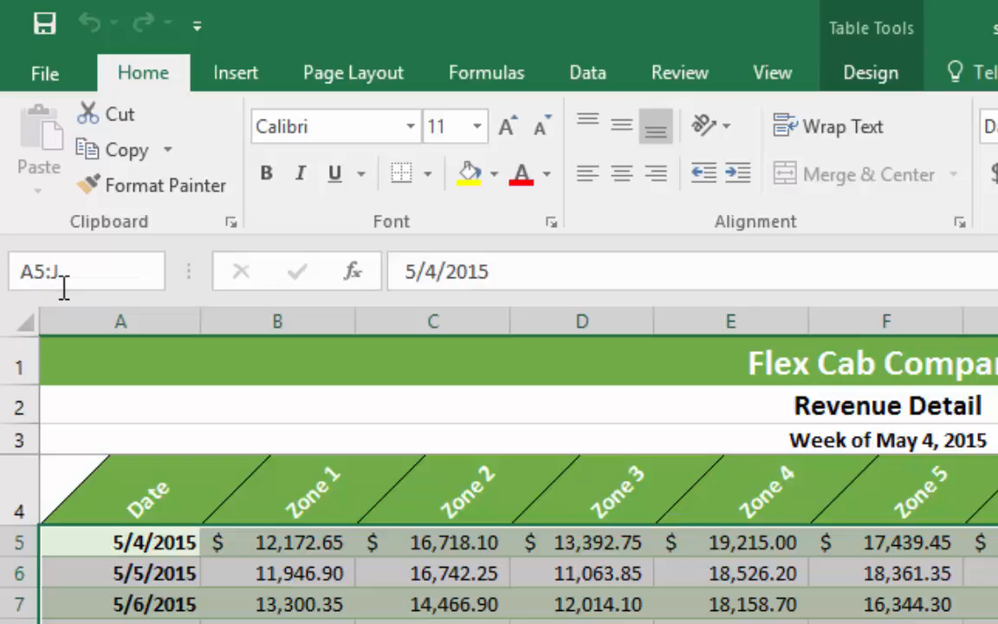
text(11)
key(Return)
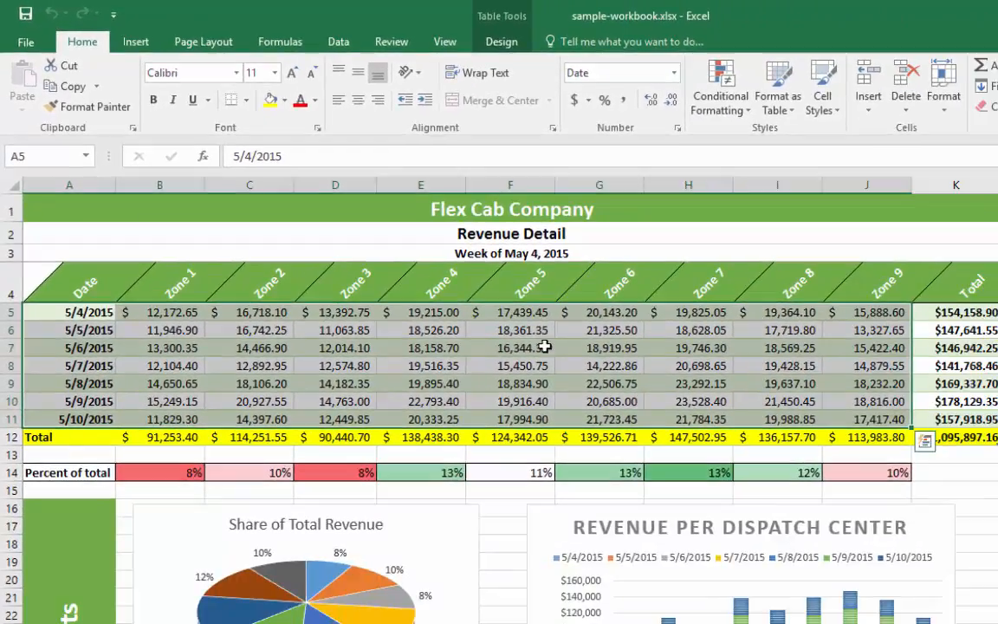
- Reduce the selection to cell A5 and reselect the block through J11 by entering its range reference
click(80, 313)
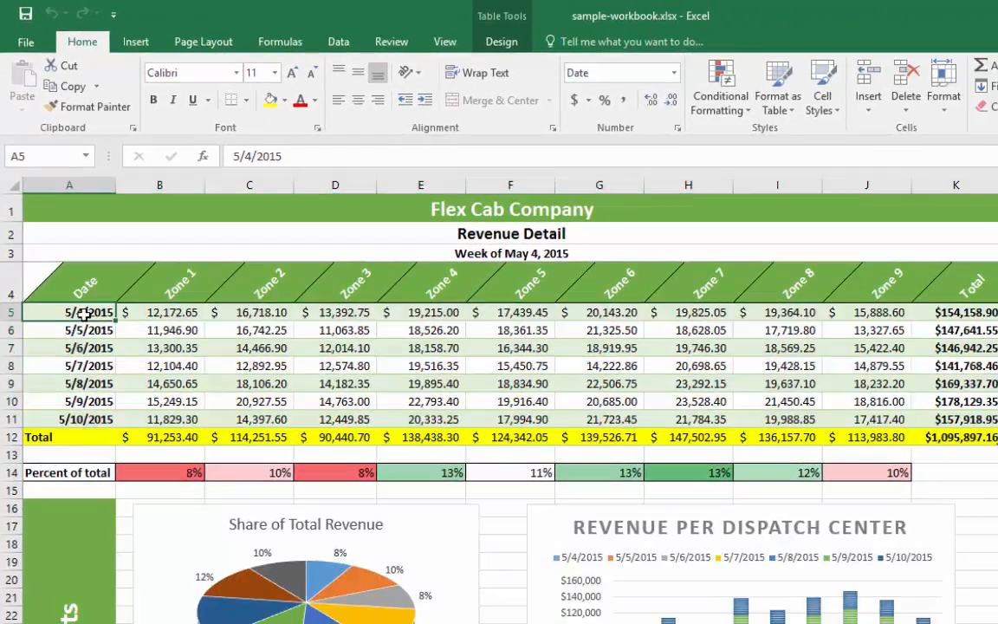
click(41, 157)
text(11)
key(Return)
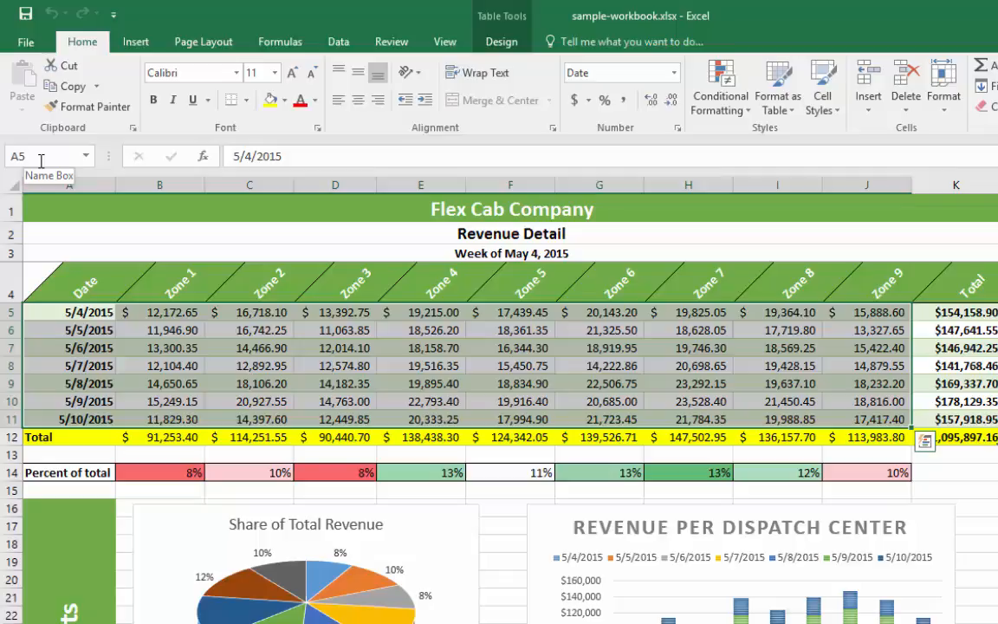
- Select the non-adjacent ranges A5:A11 and C5:C11 together, covering the dates and the Zone 2 revenue
click(85, 311)
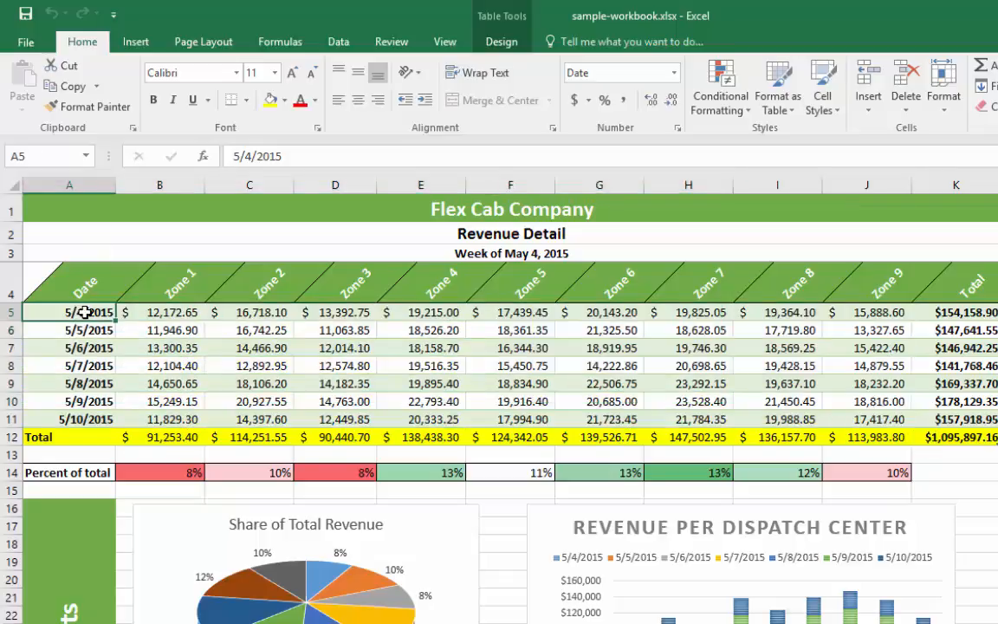
drag(84, 311, 88, 419)
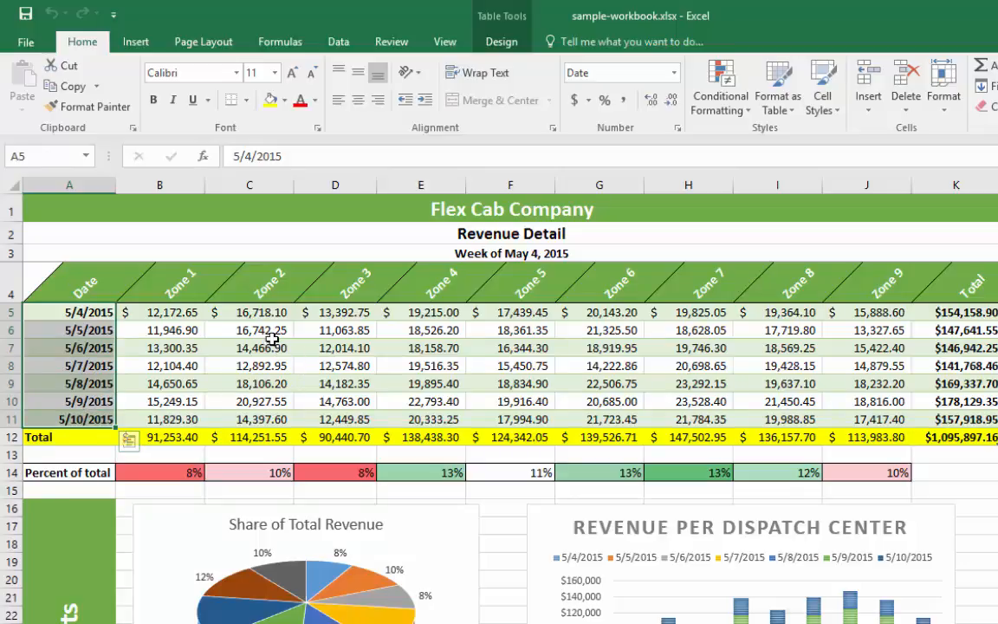
drag(258, 312, 243, 419)
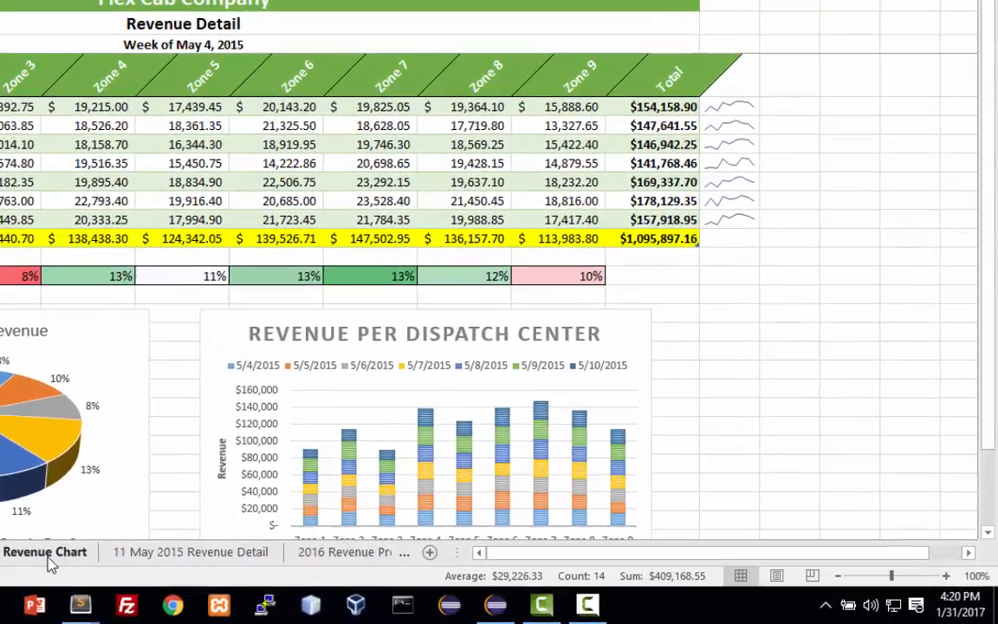
- Add a new worksheet after 4 May 2015 Revenue Detail and rename it My Sheet
click(429, 553)
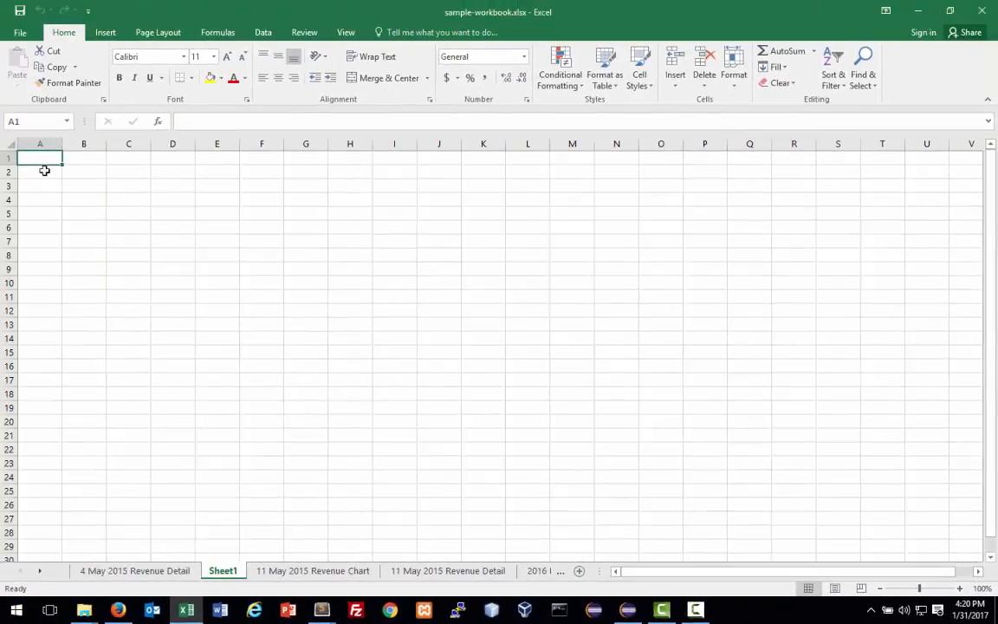
right_click(224, 575)
key(Escape)
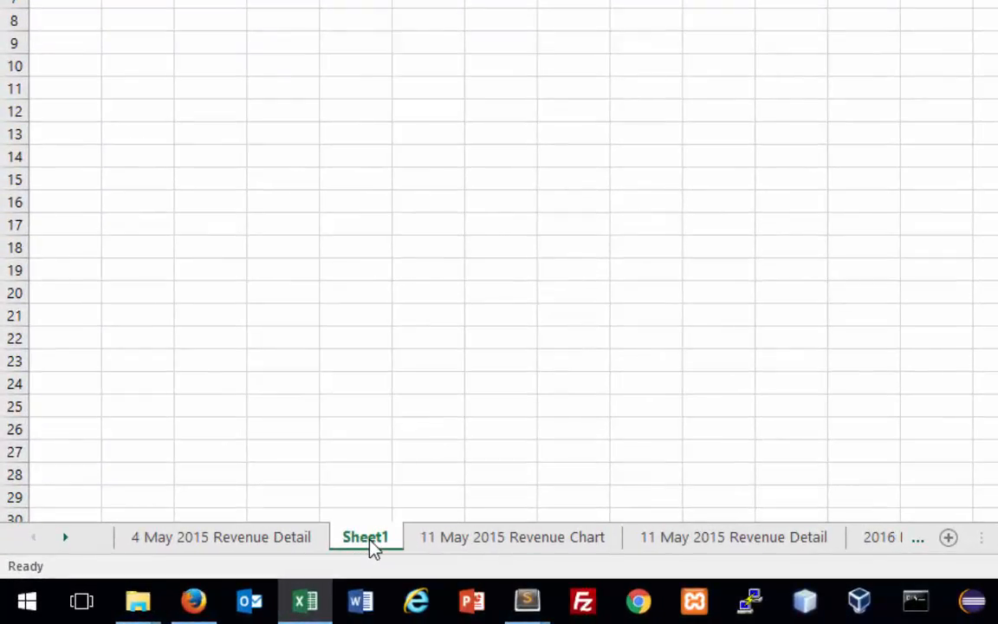
right_click(372, 548)
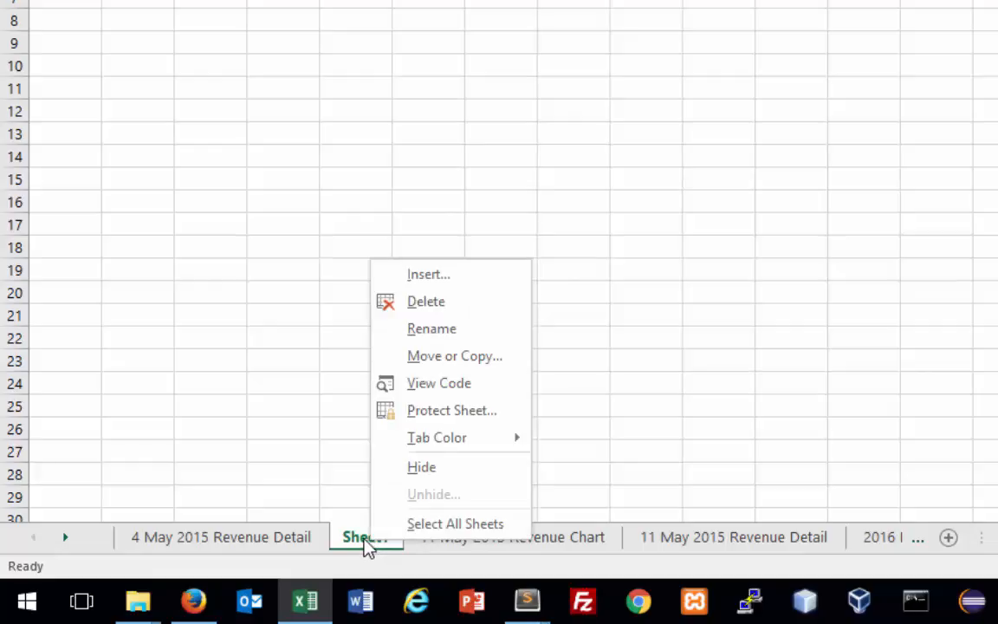
click(457, 330)
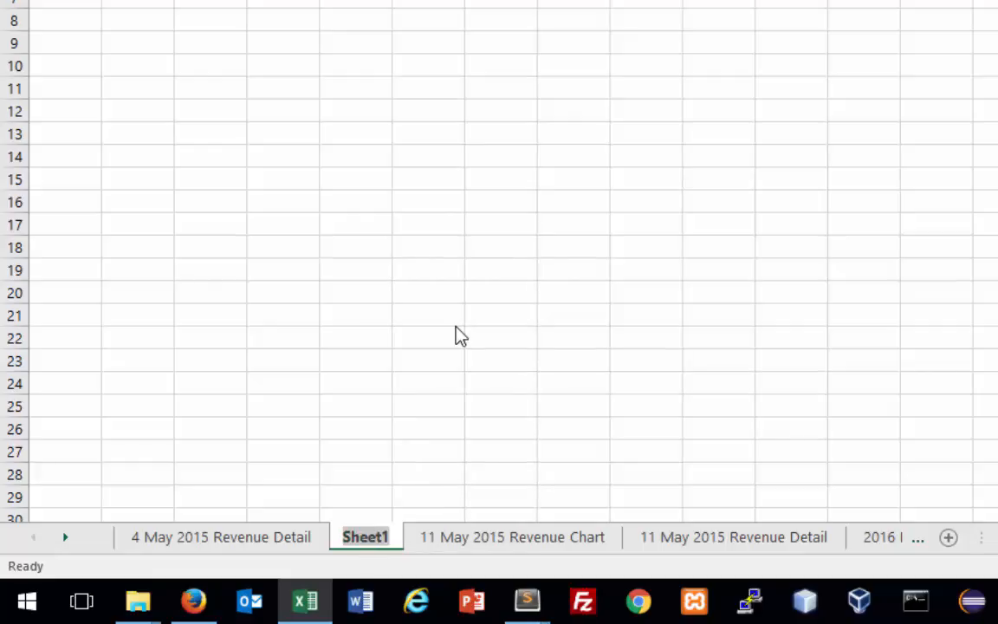
text(My Sh)
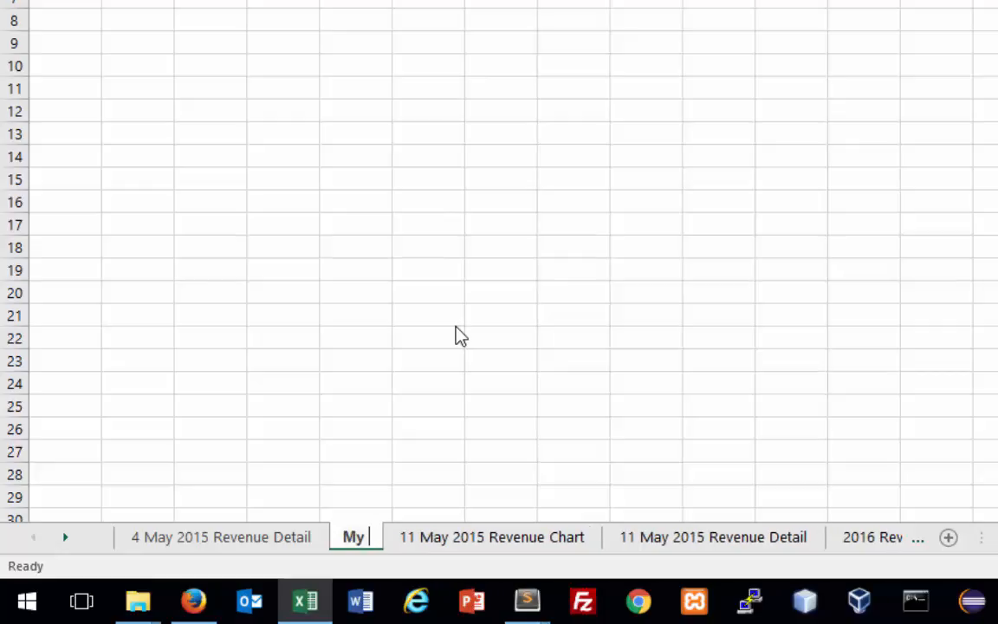
text(eet)
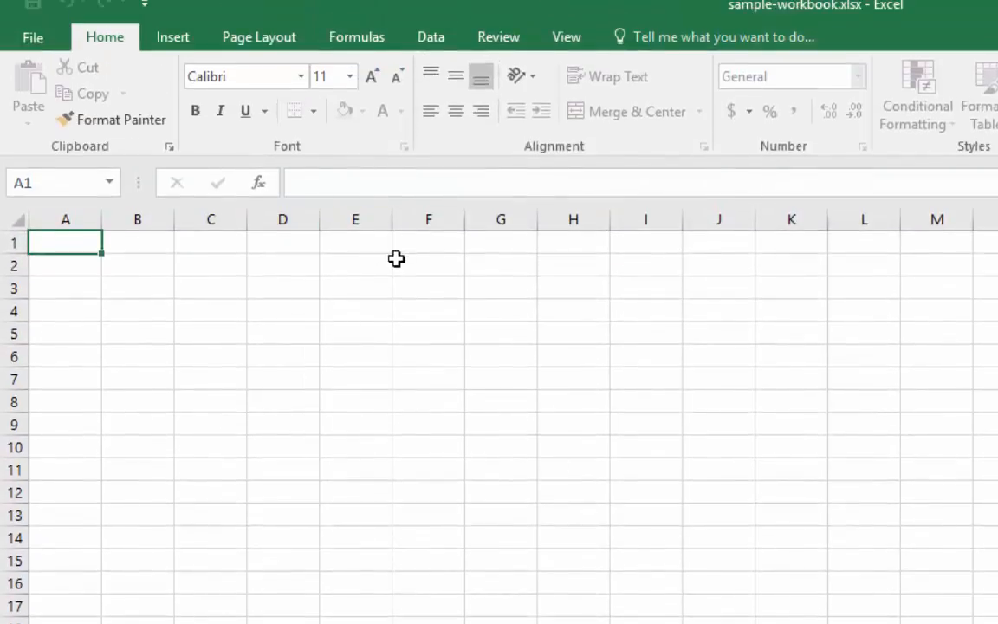
- Enter "say hi" in cell A1 and "jia" in cell A2 of My Sheet
click(322, 183)
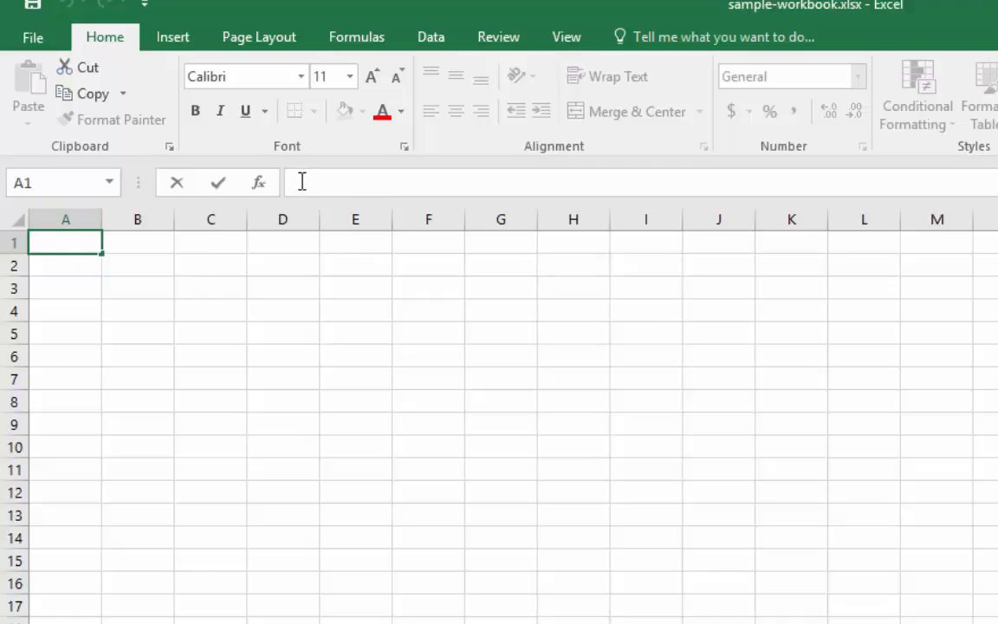
text(say hi)
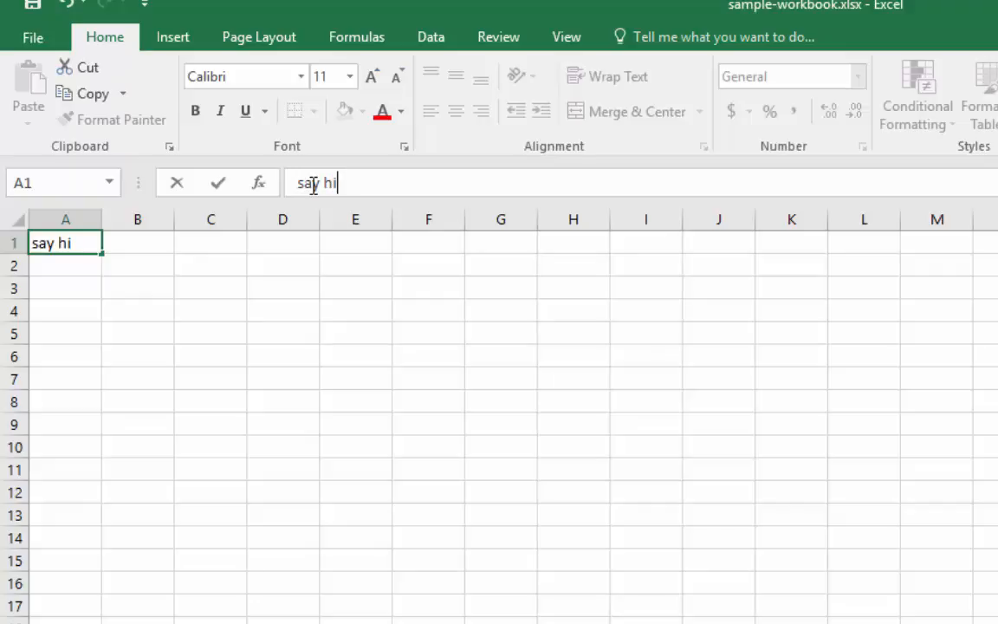
key(Return)
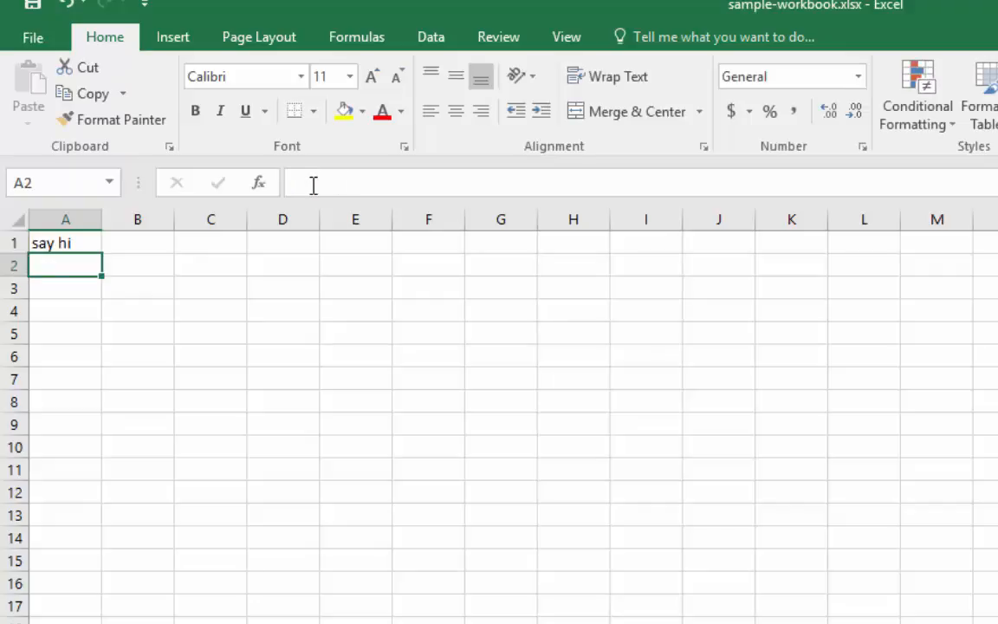
double_click(57, 266)
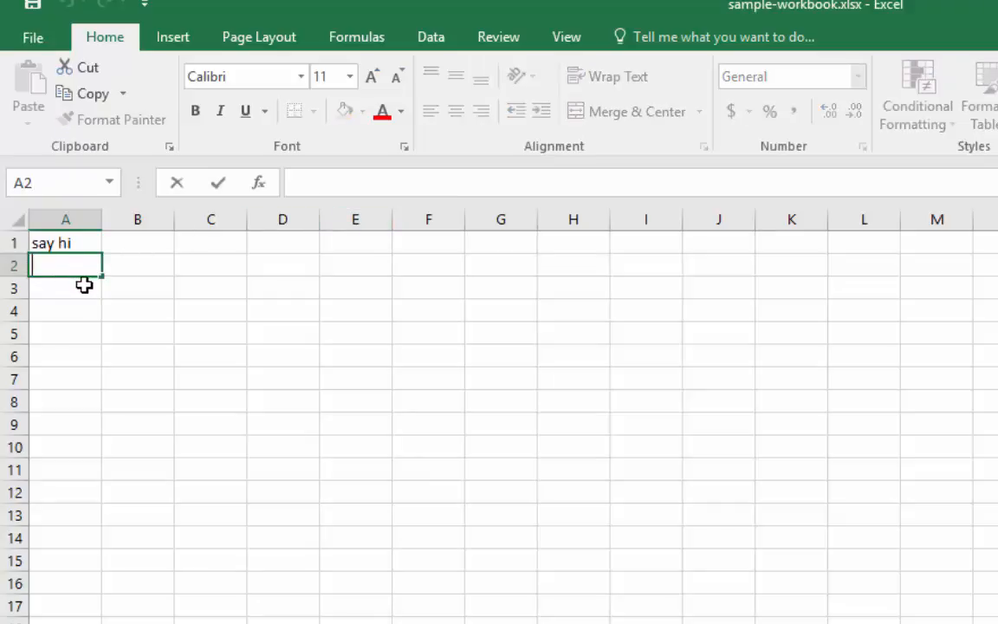
text(jia)
key(Return)
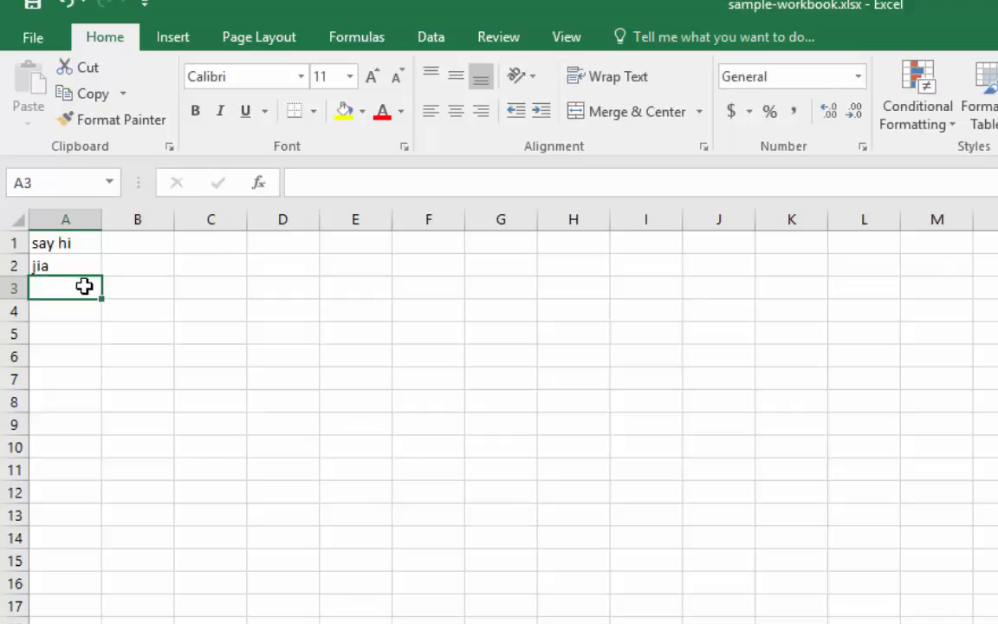
- Add the Quick Print command to the Quick Access Toolbar and select cell A4
click(325, 185)
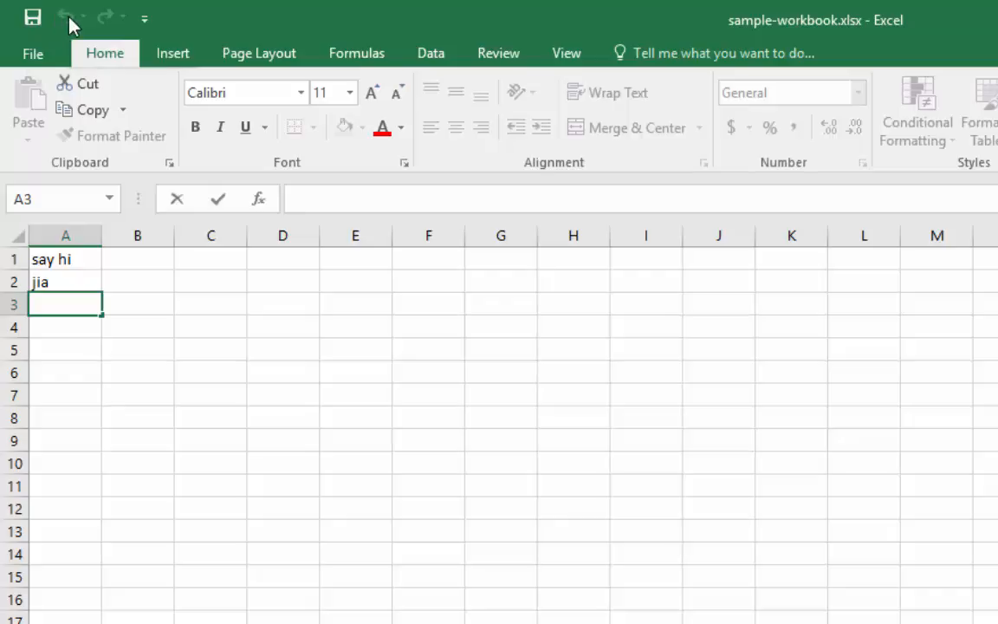
click(145, 19)
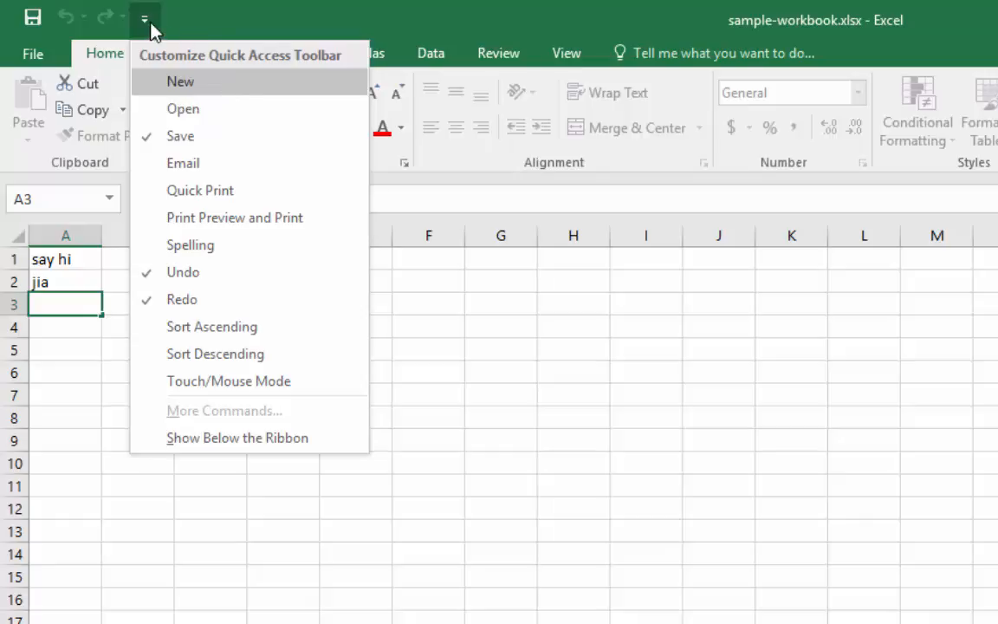
click(182, 109)
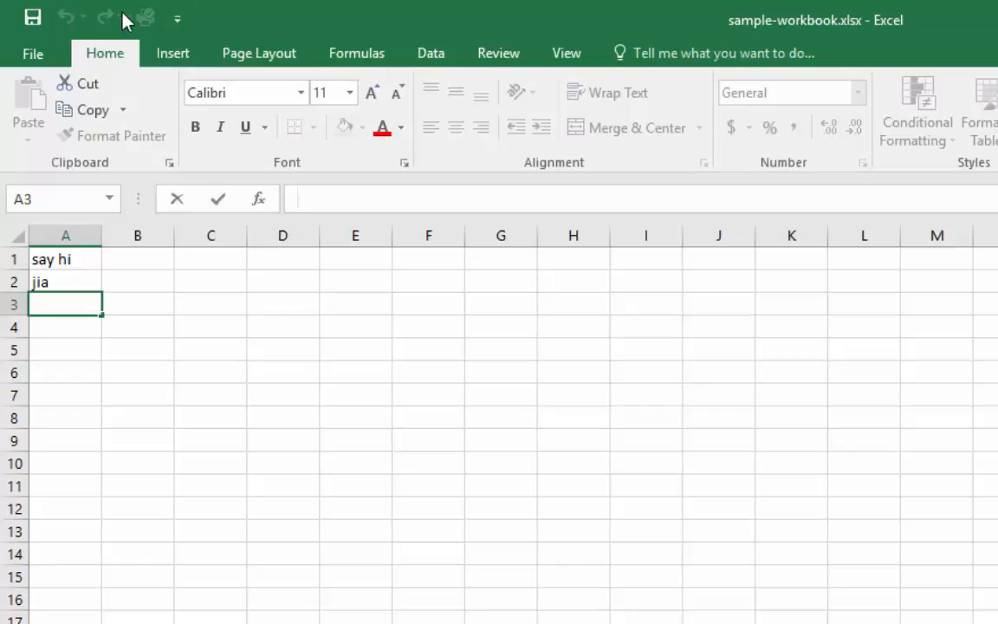
scroll(620, 461, down, 1)
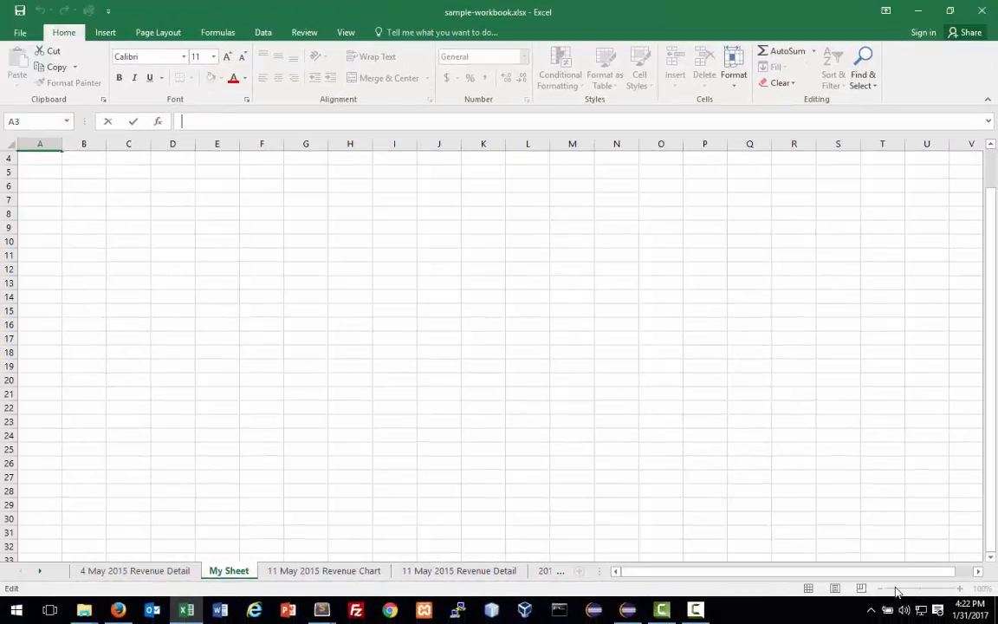
click(45, 162)
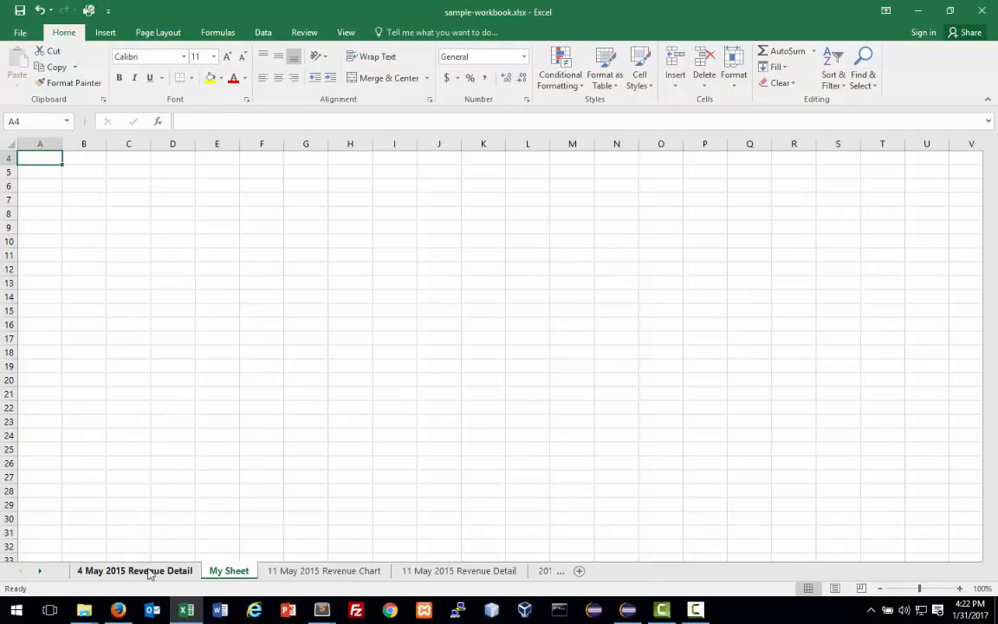
- Show the 4 May 2015 Revenue Detail sheet at 75% zoom
click(147, 572)
mouse_move(918, 593)
mouse_down()
mouse_move(930, 590)
mouse_move(909, 592)
mouse_up()
click(937, 589)
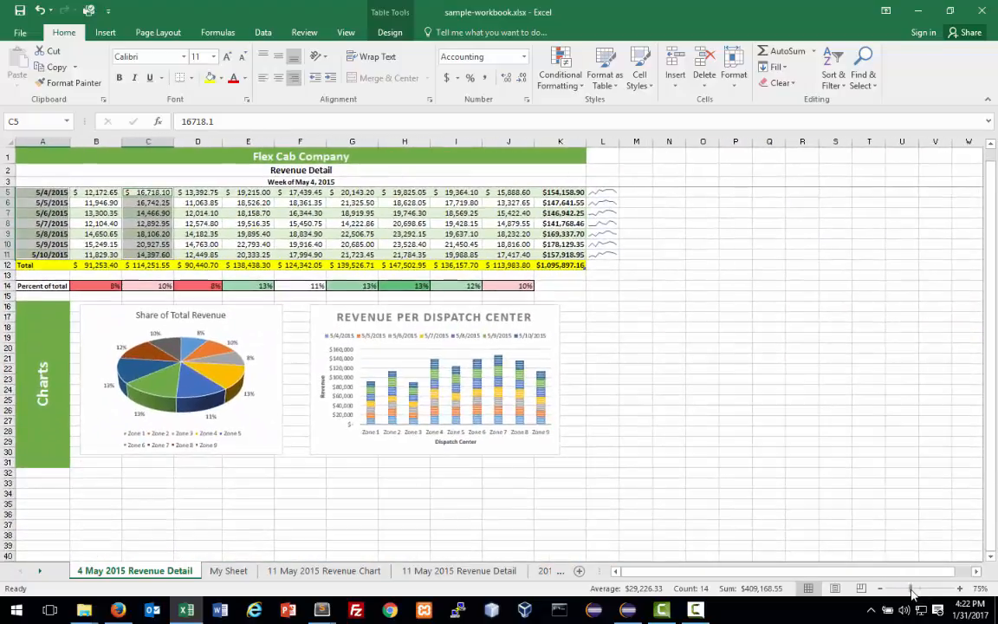
- Review the status bar customization options and enlarge the sheet's zoom to 154%
right_click(564, 593)
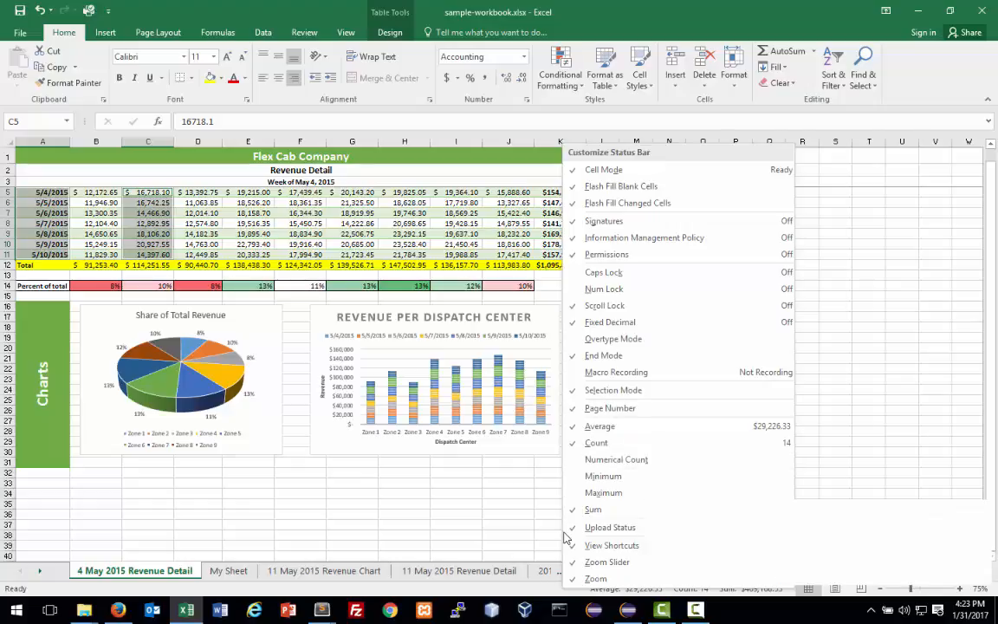
click(483, 535)
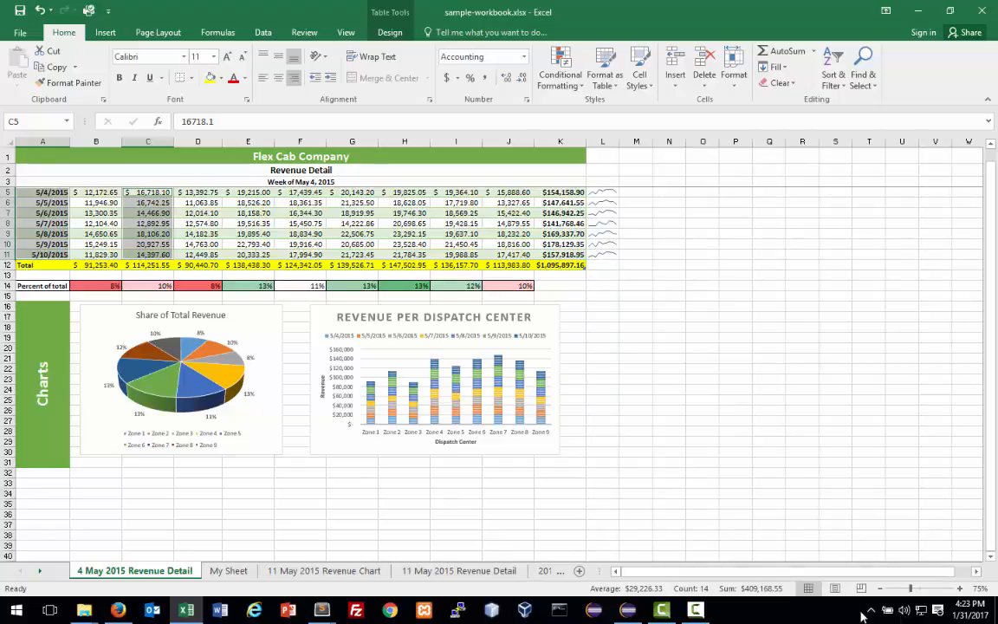
drag(913, 592, 928, 589)
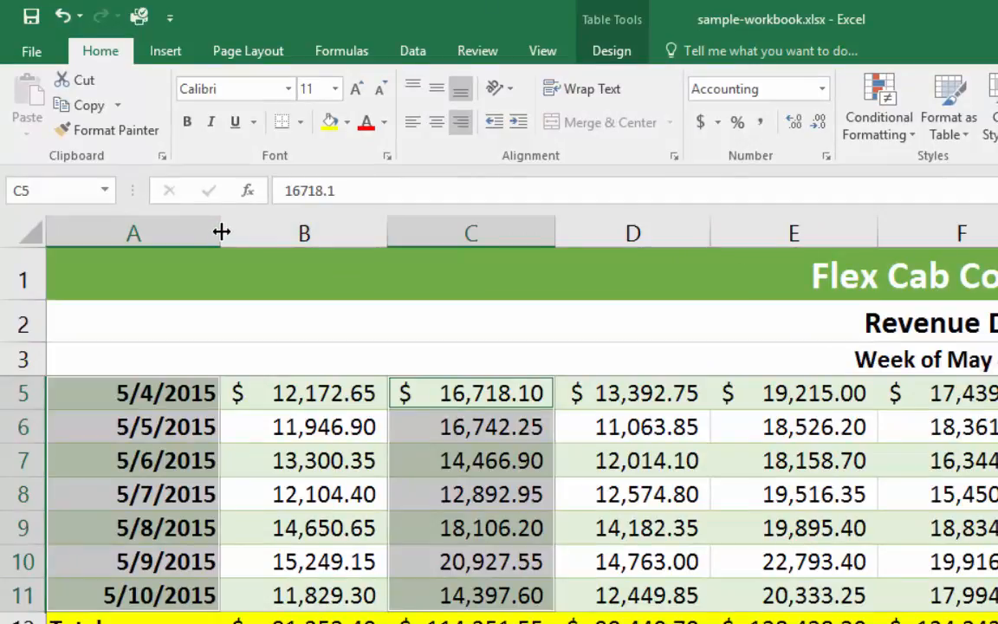
- Widen column A and resize columns A through F together to one equal width that fits their revenue values
drag(222, 231, 244, 233)
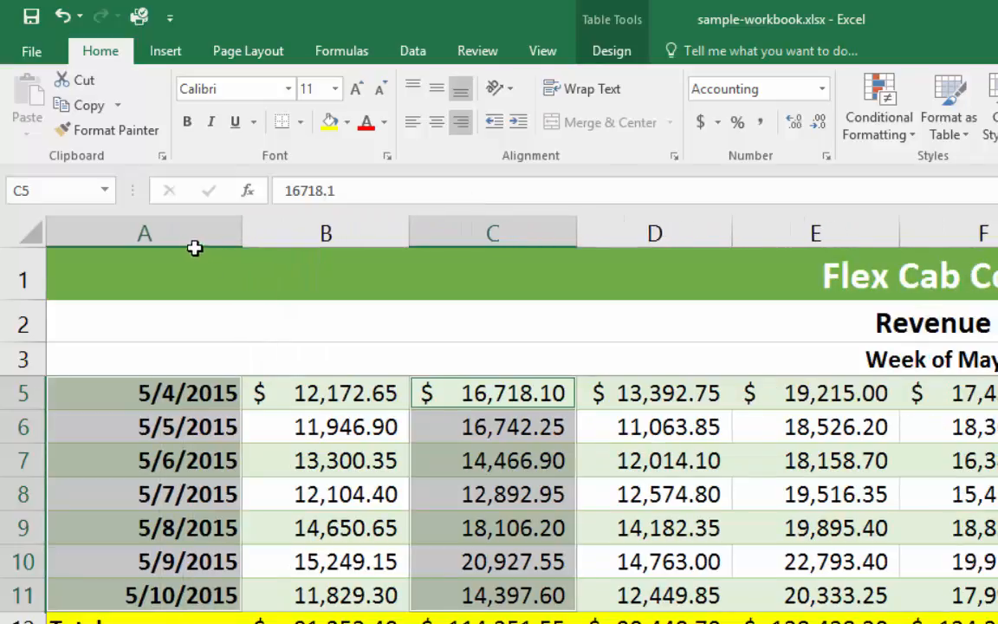
click(173, 232)
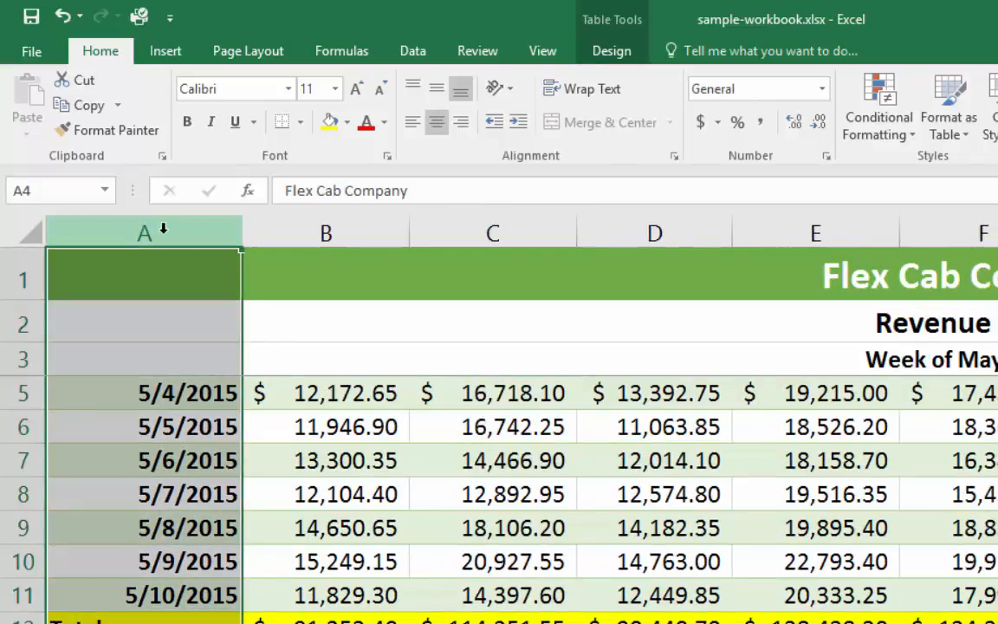
drag(162, 227, 985, 236)
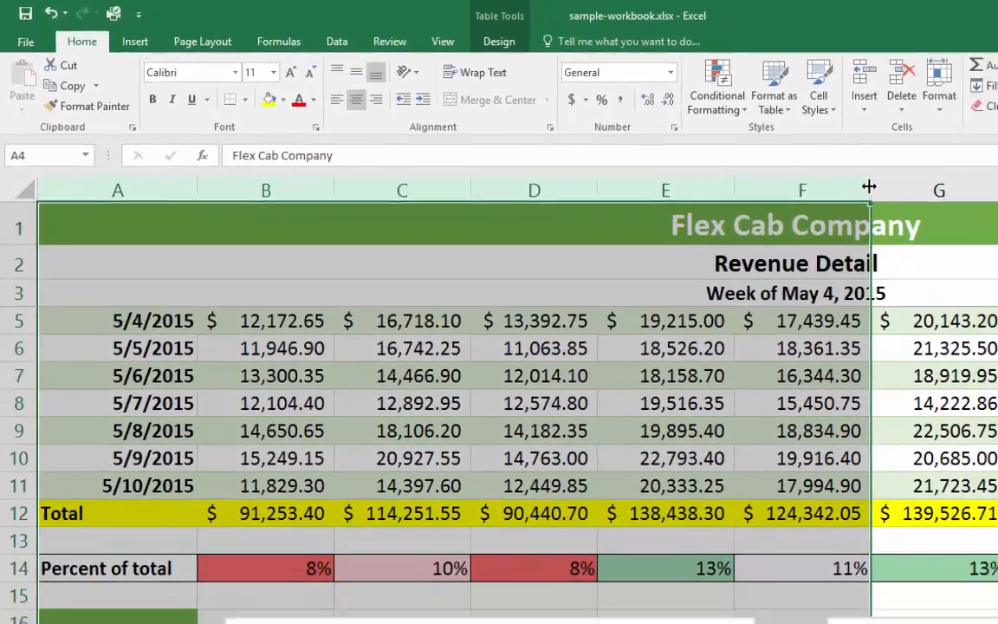
drag(846, 183, 784, 183)
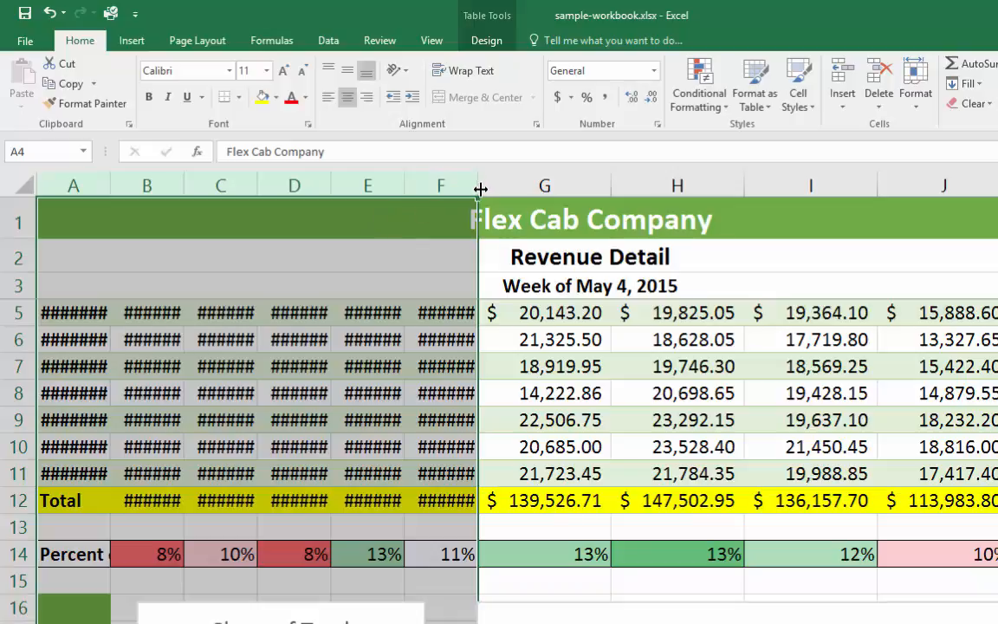
drag(476, 185, 525, 182)
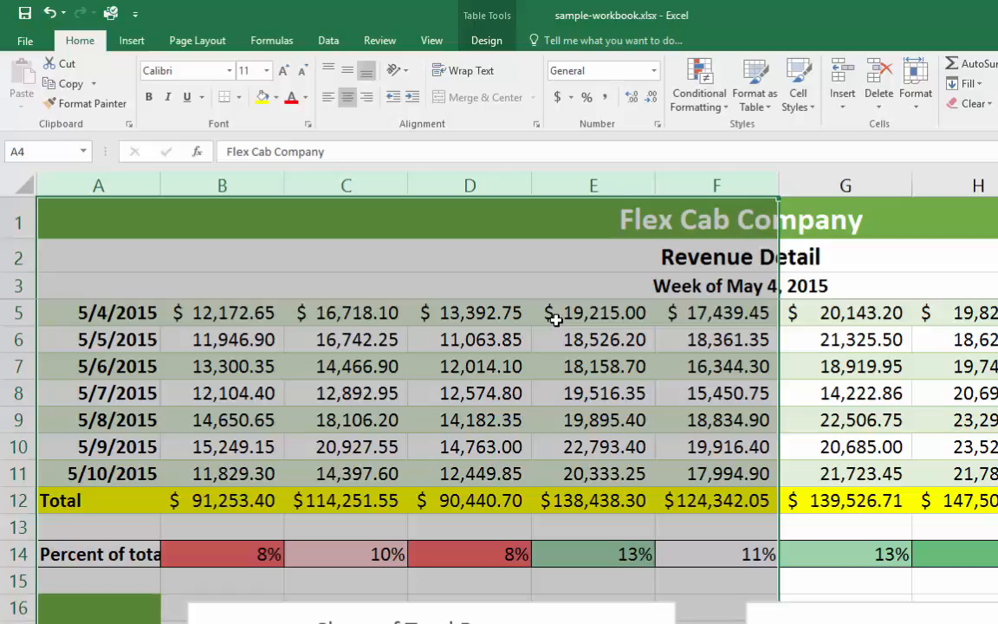
- Narrow column A slightly and increase the height of row 1, which holds the Flex Cab Company title
click(264, 215)
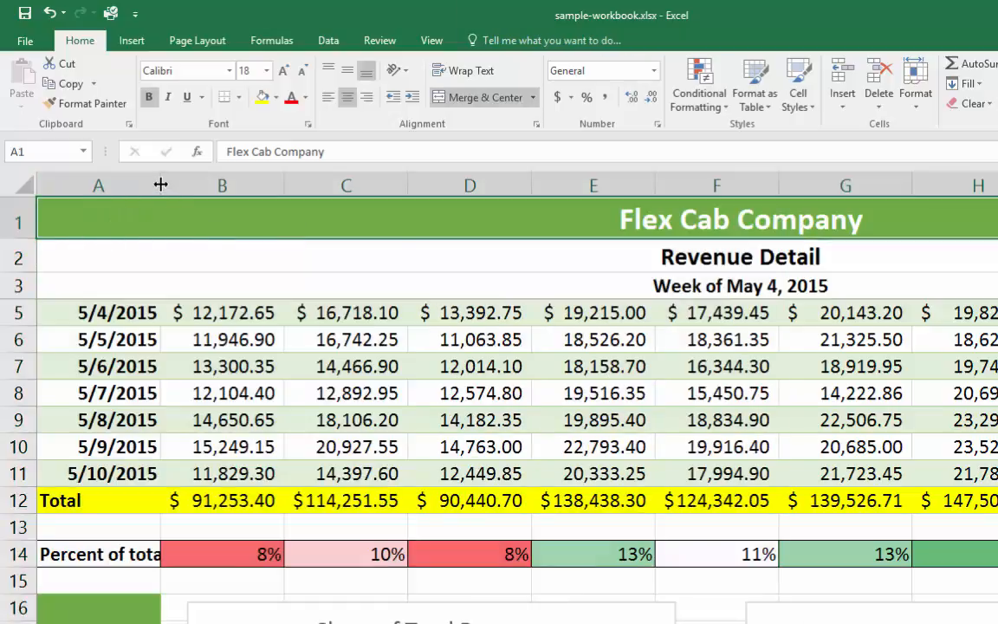
drag(160, 185, 155, 185)
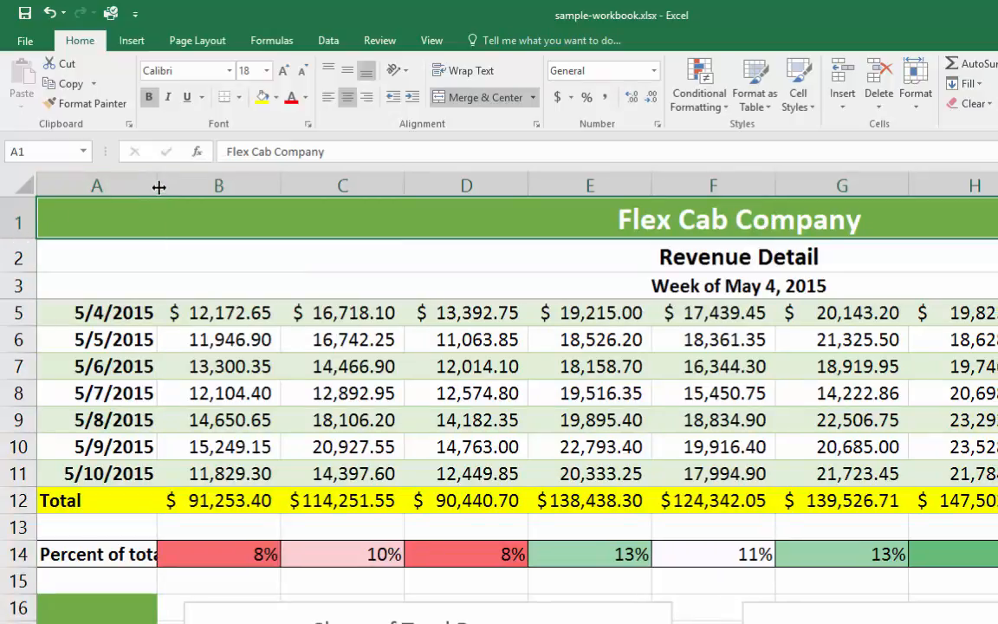
drag(159, 186, 157, 185)
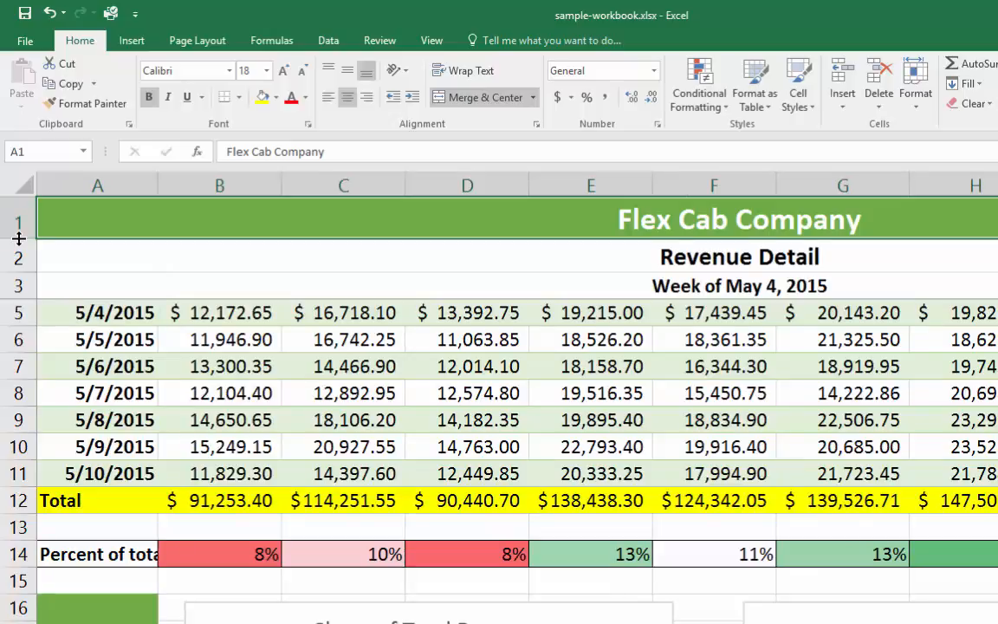
drag(18, 238, 18, 250)
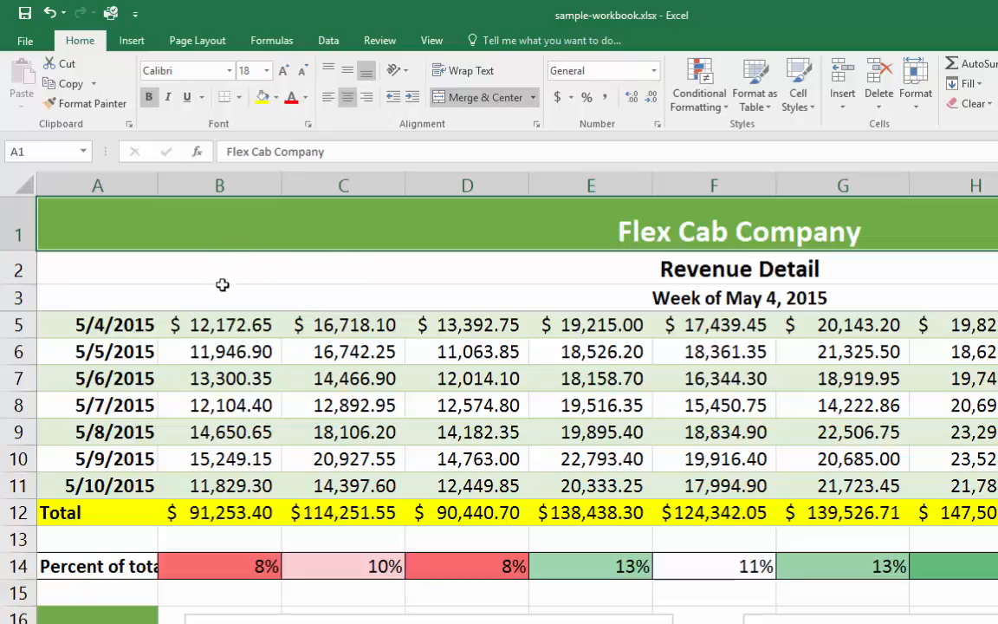
- Select the revenue cells B5, B6 and C6 one at a time and return to B6
click(216, 324)
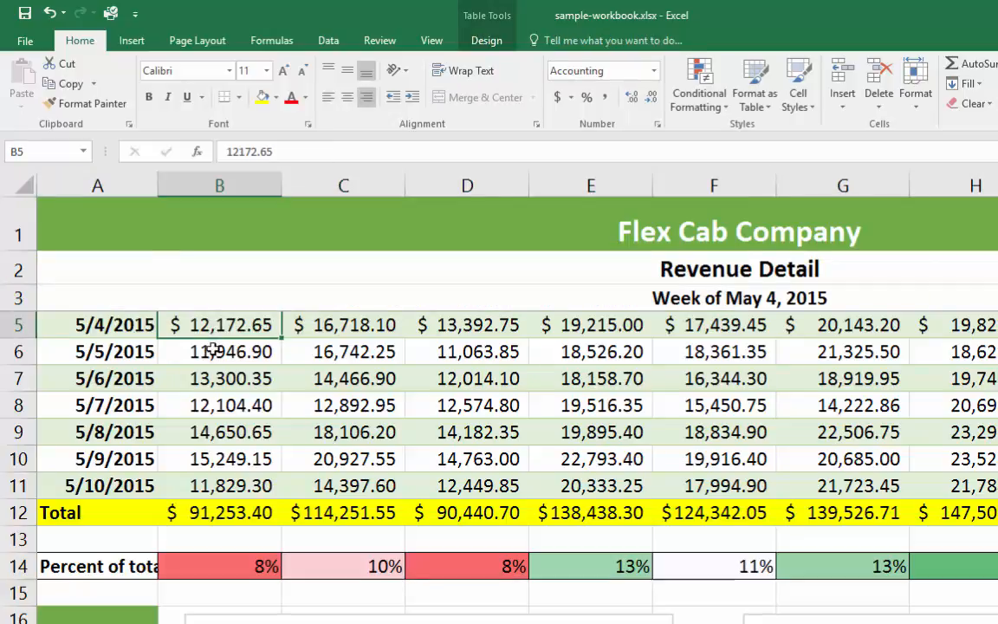
click(216, 350)
click(320, 351)
click(222, 351)
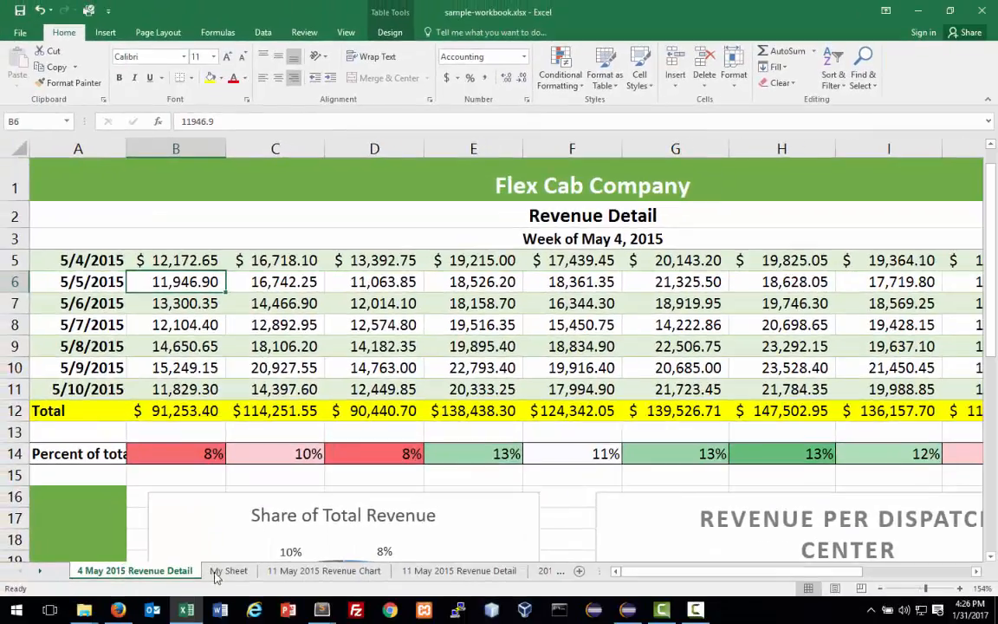
- Switch to the My Sheet worksheet and enter 55 in cell A4
click(227, 570)
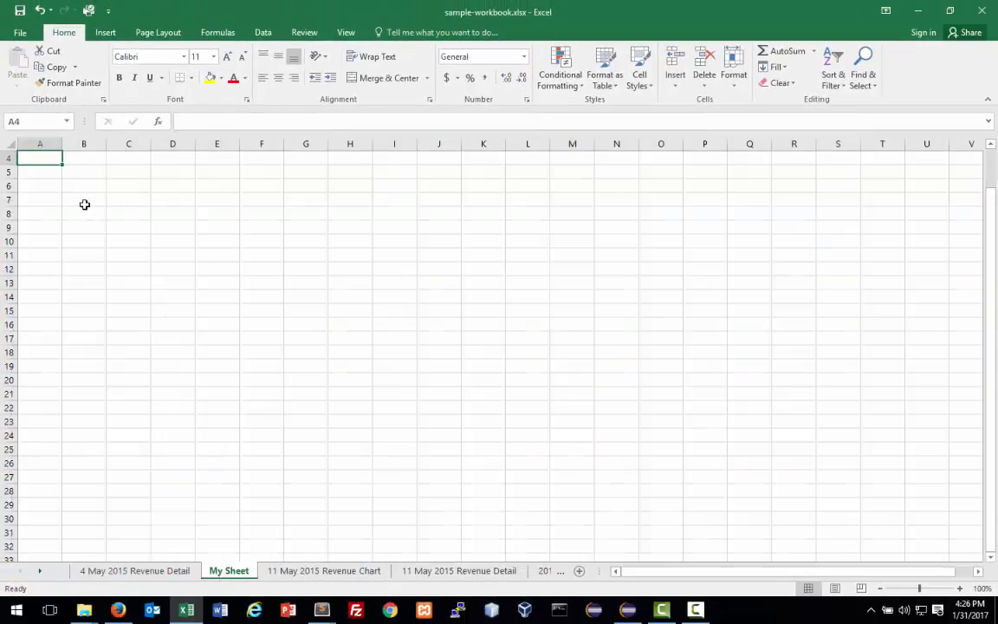
scroll(165, 316, up, 1)
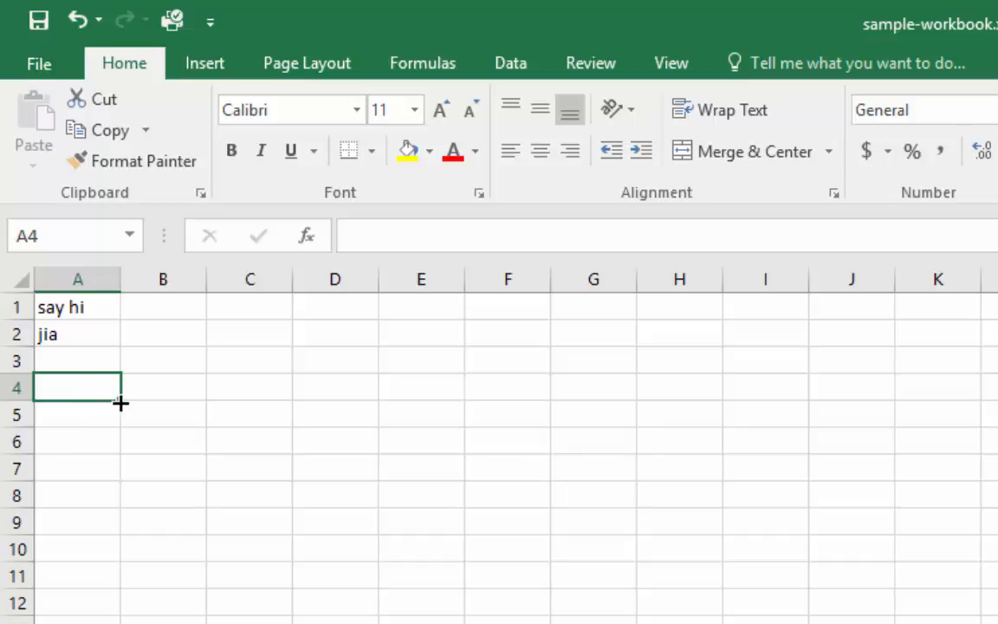
double_click(90, 391)
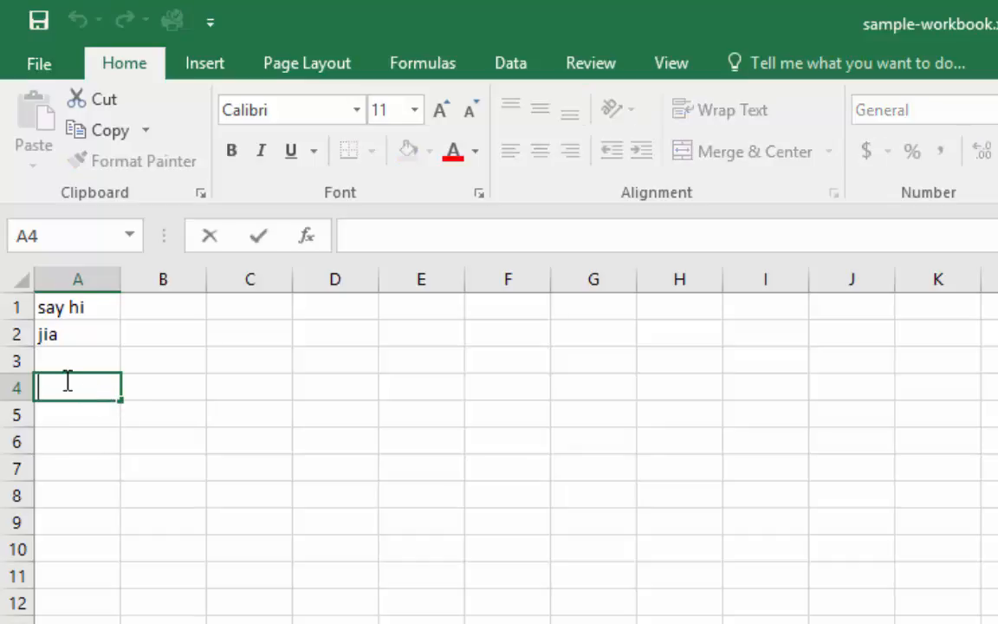
text(55)
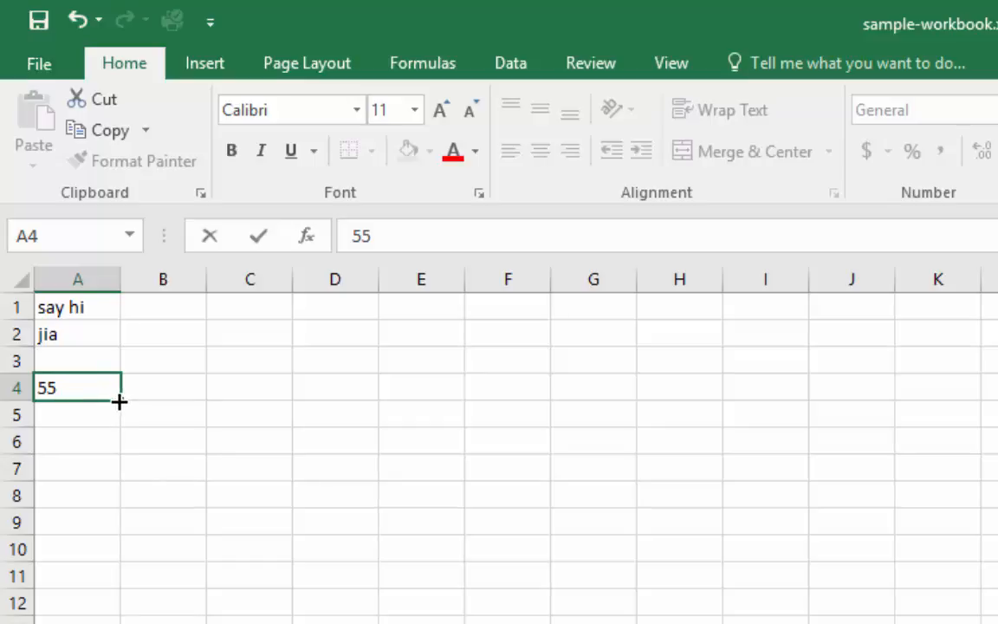
- Try filling the 55 in A4 across to J4 and down to A11, and undo both fills
drag(120, 400, 877, 397)
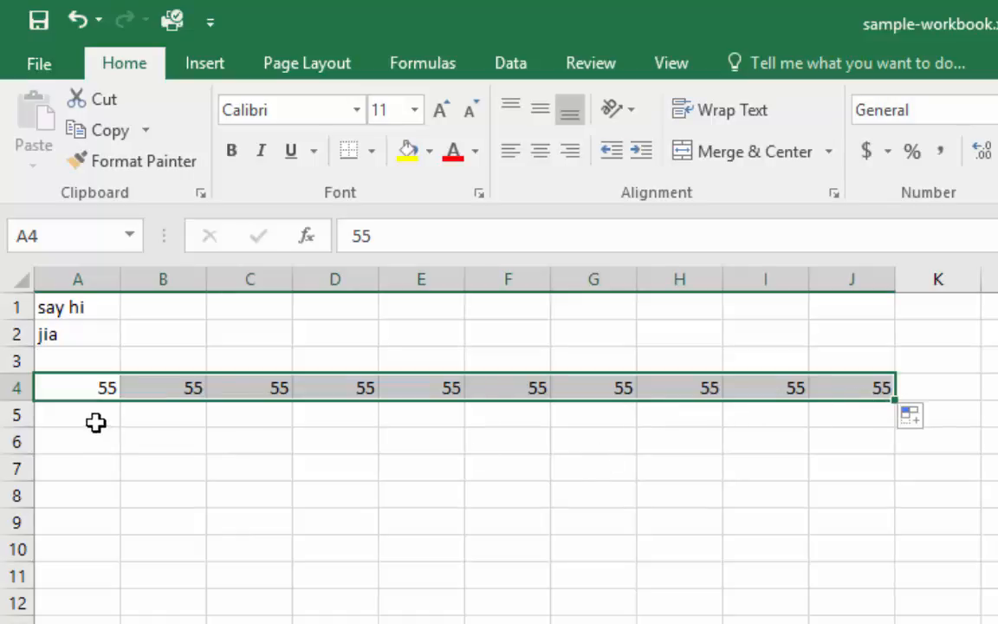
click(84, 388)
drag(120, 401, 128, 579)
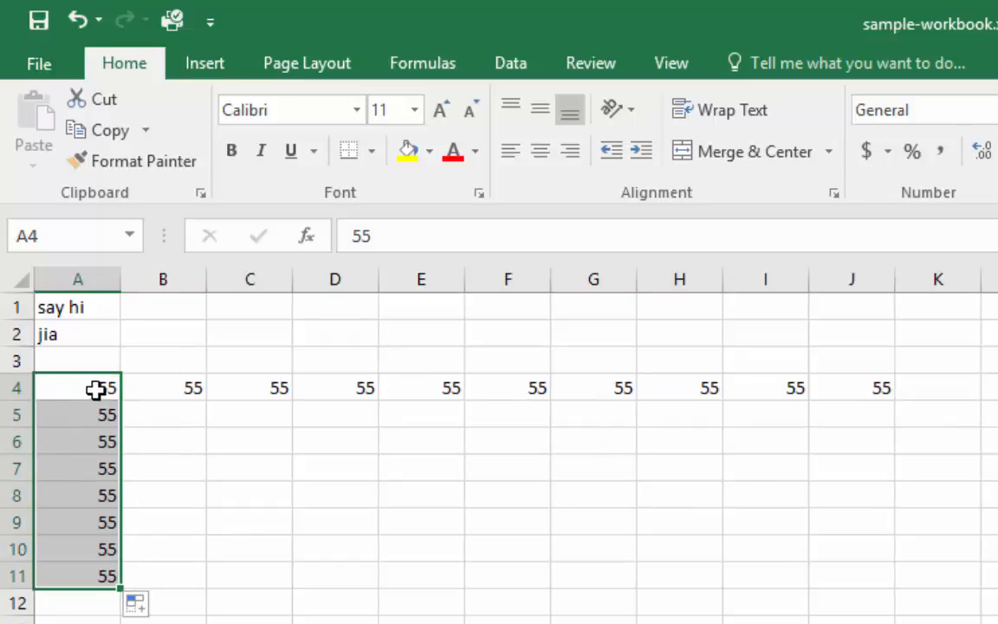
click(96, 390)
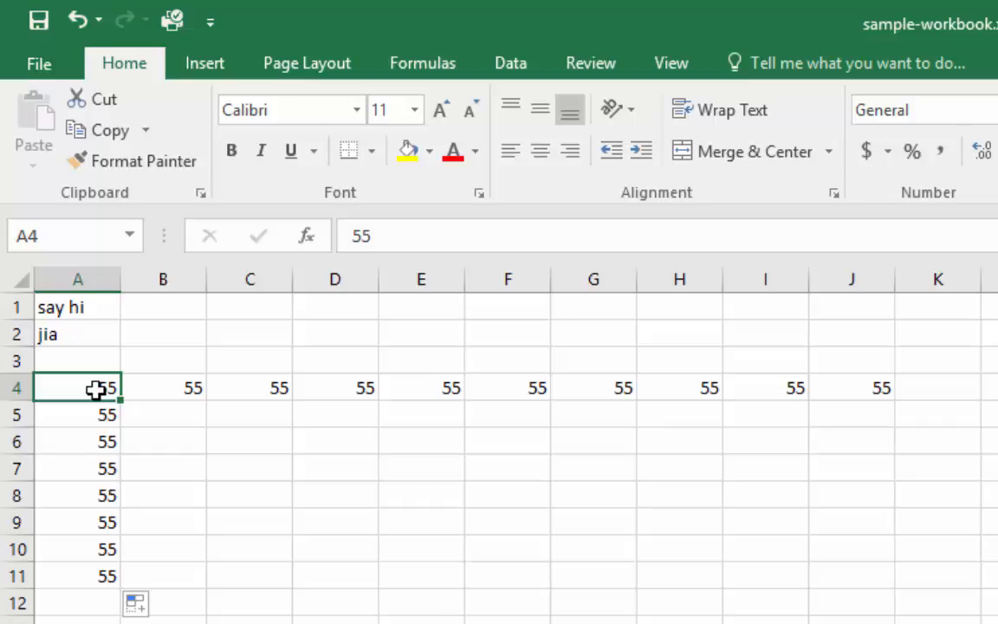
key(ctrl+z)
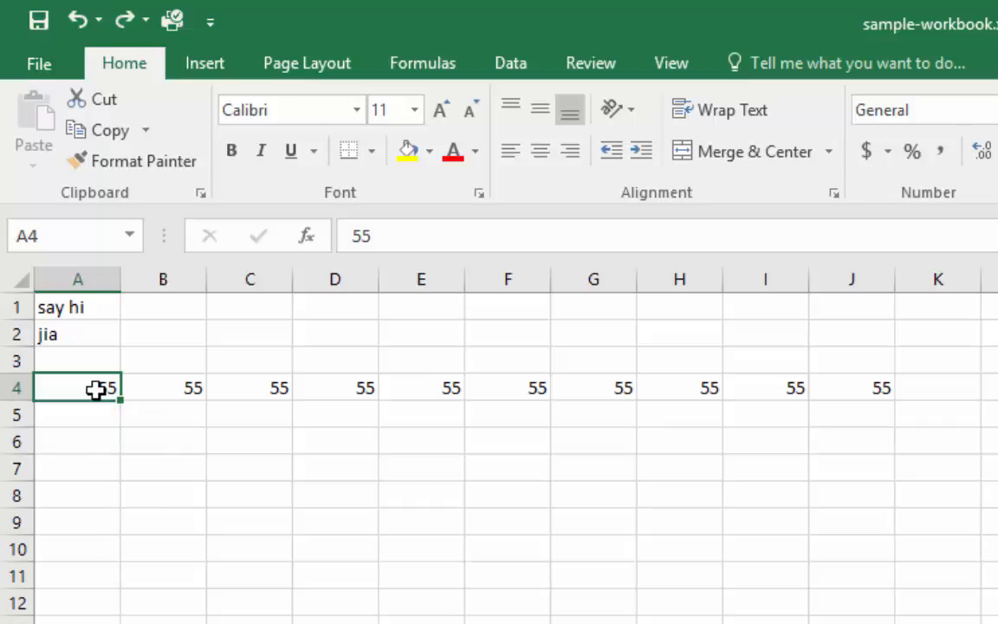
key(ctrl+z)
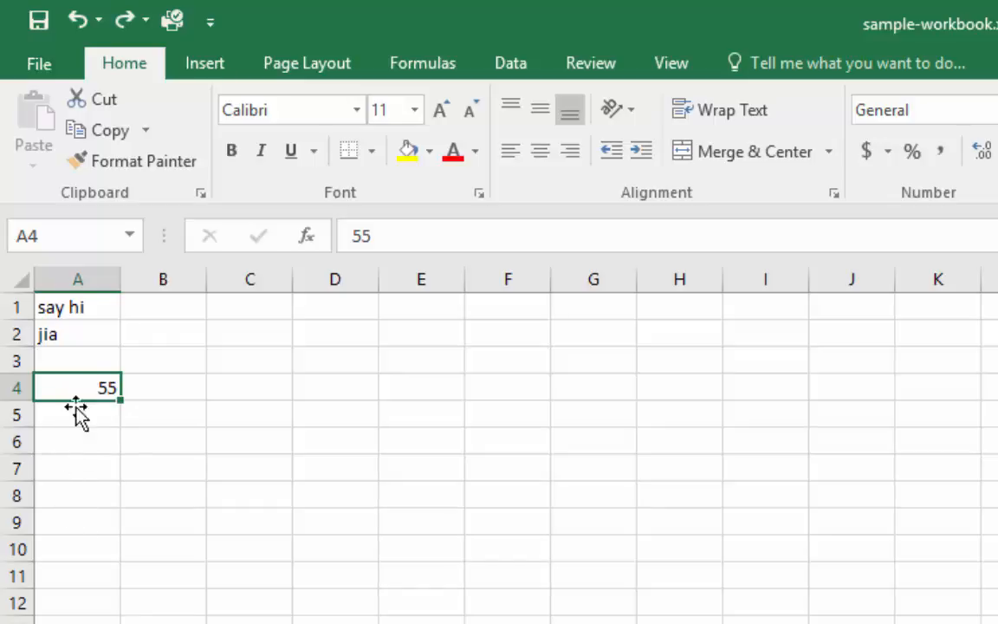
- Enter 33, 44, 55 and 66 down column A in cells A5 to A8
click(73, 419)
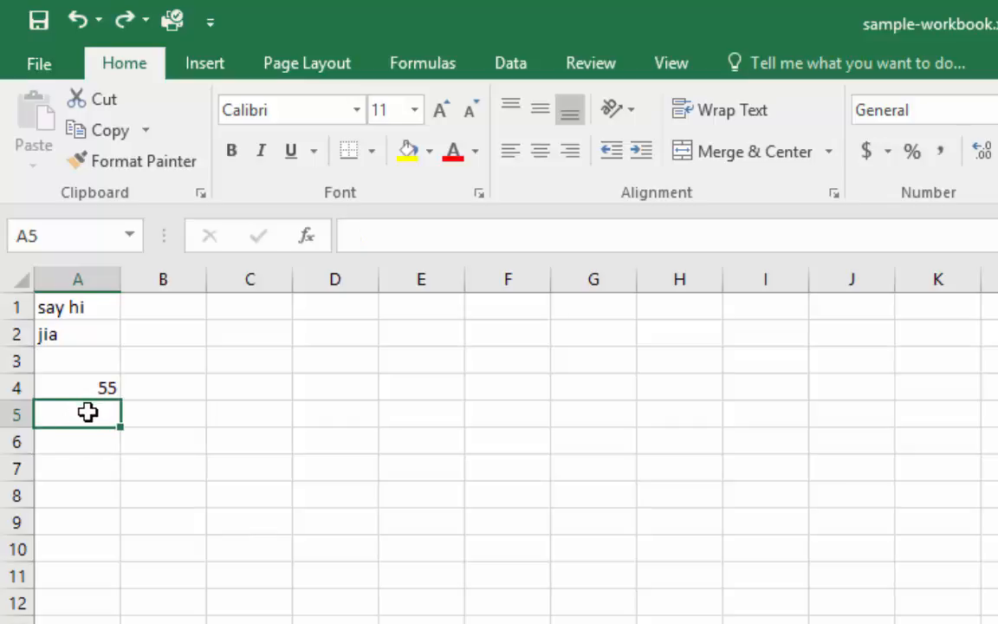
text(33)
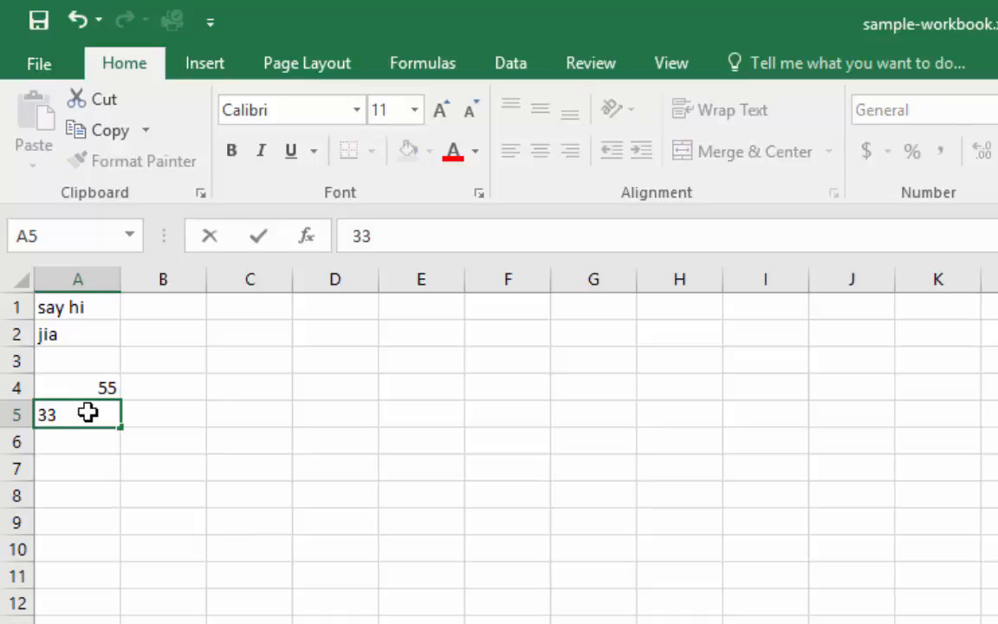
key(Return)
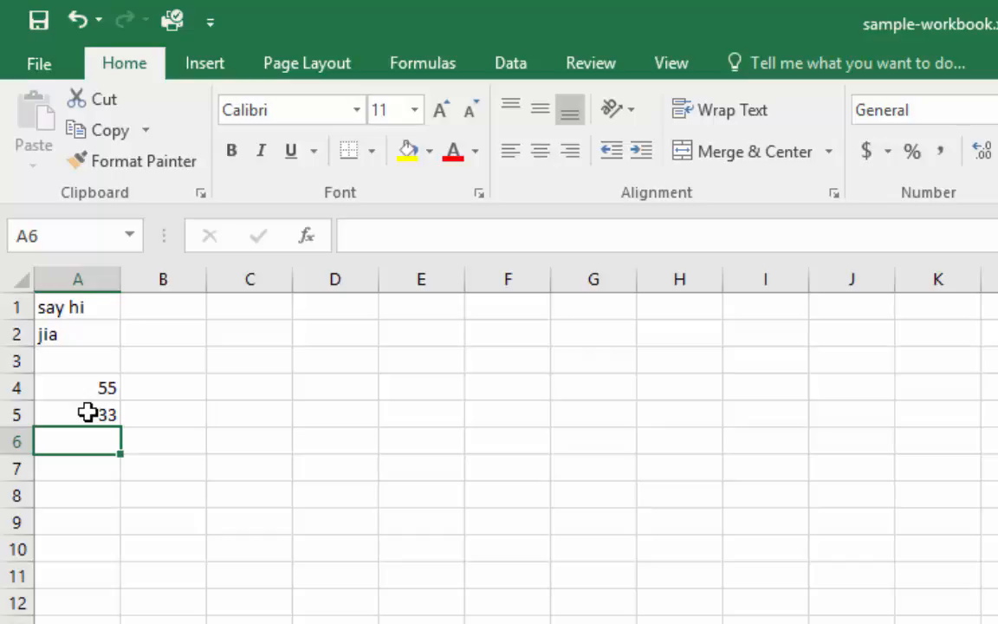
text(44)
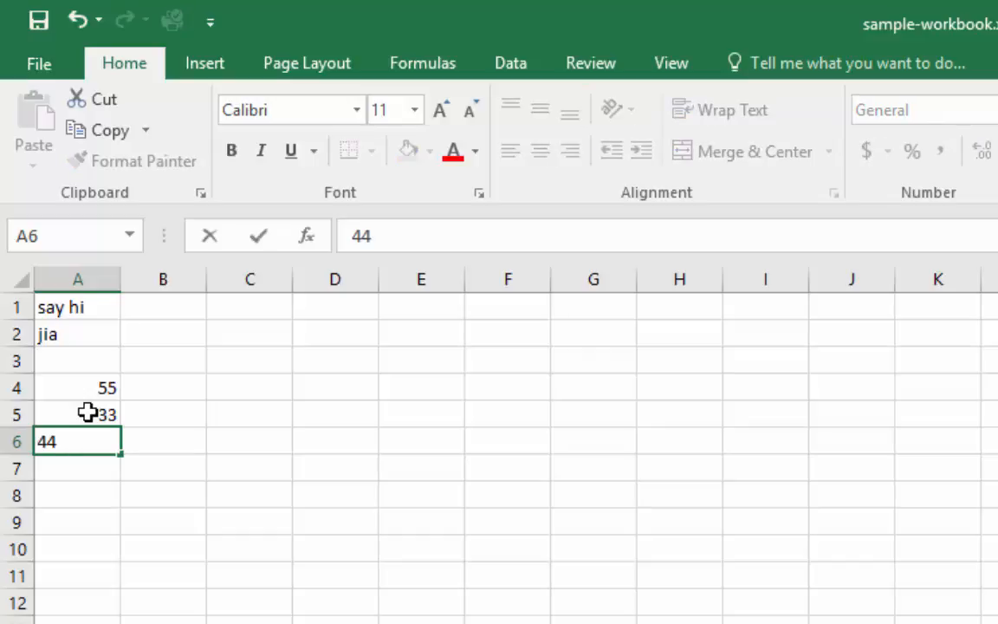
key(Return)
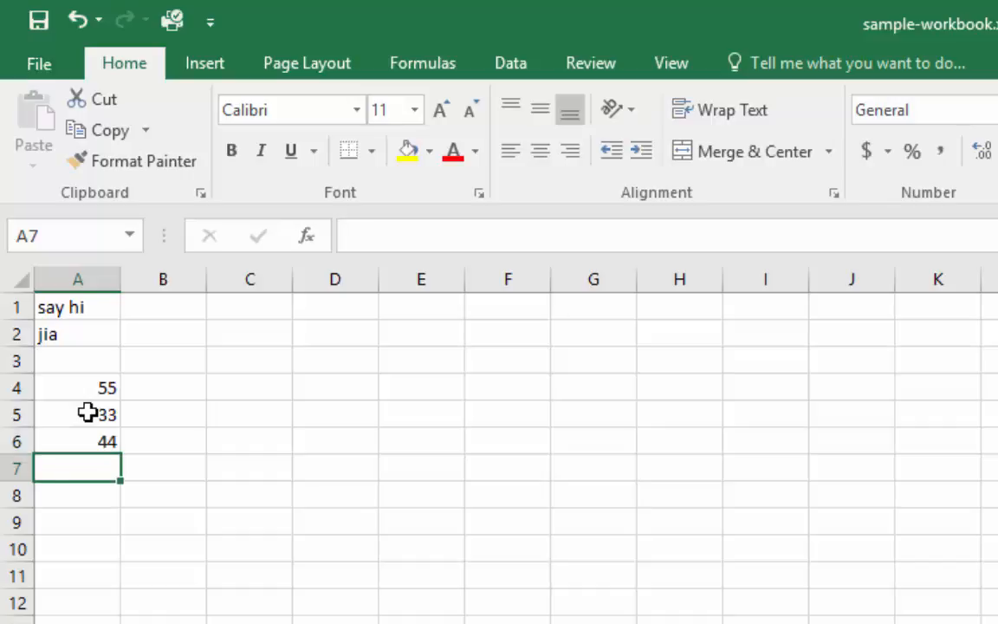
text(55)
key(Return)
text(66)
key(Return)
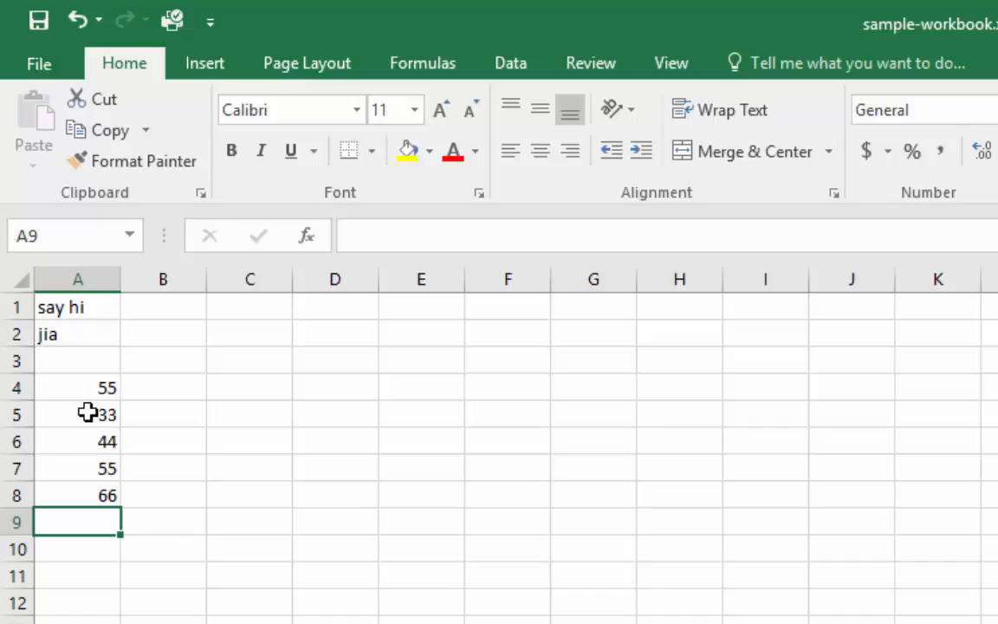
- Enter 66 in A9 and 44 in B9, moving across the row
text(66)
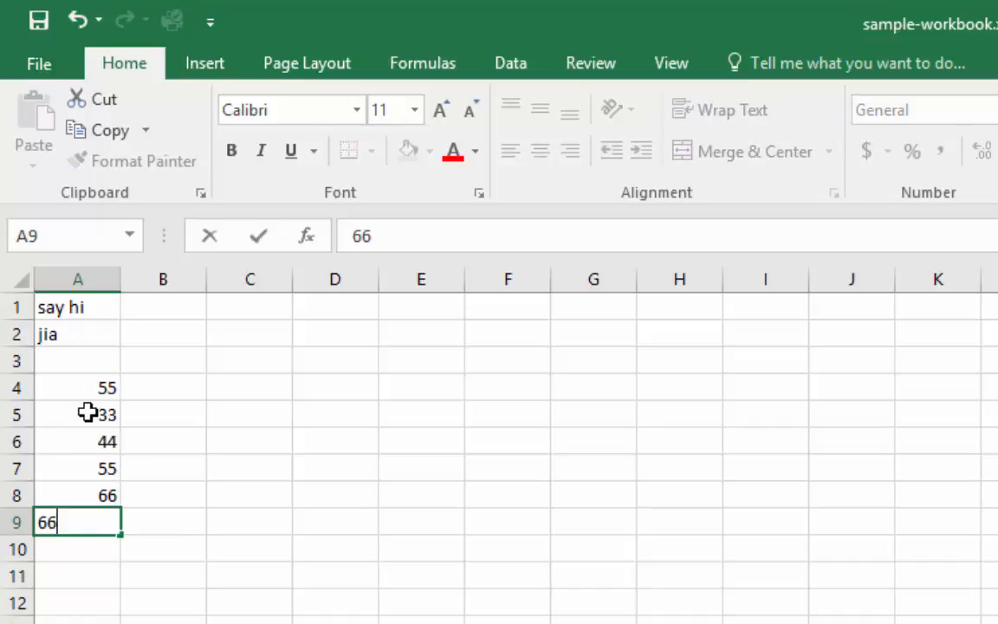
key(Tab)
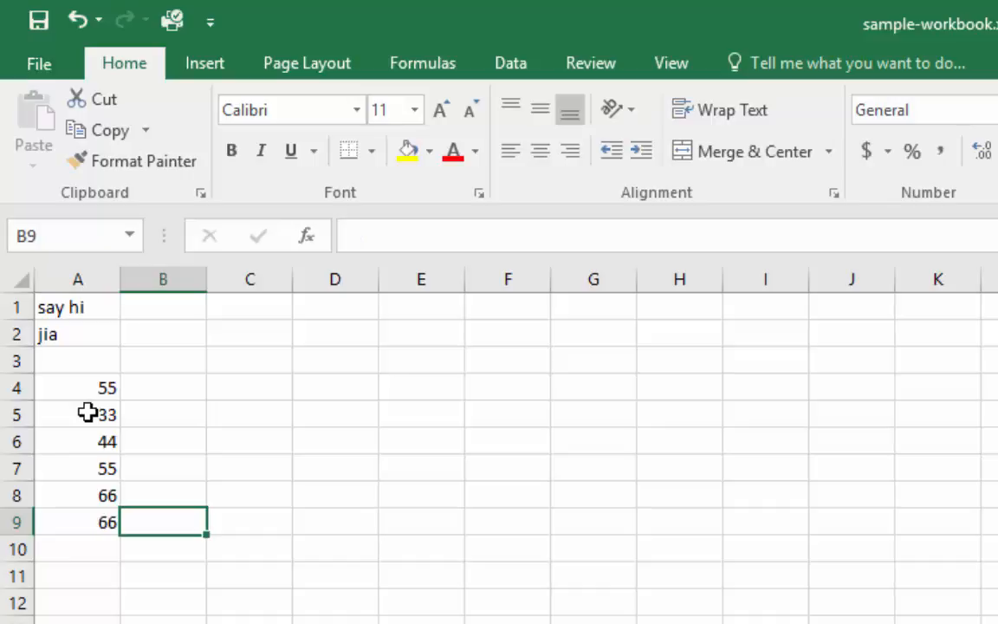
text(44)
key(Tab)
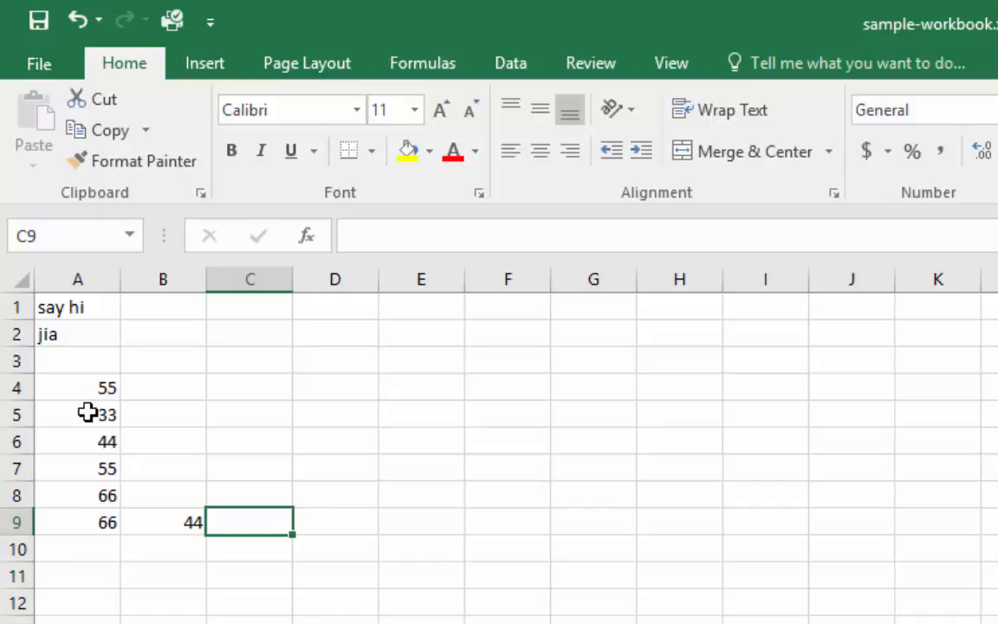
- Enter 44, 2, 11, 77 and 99 down column B in cells B4 to B8
click(166, 386)
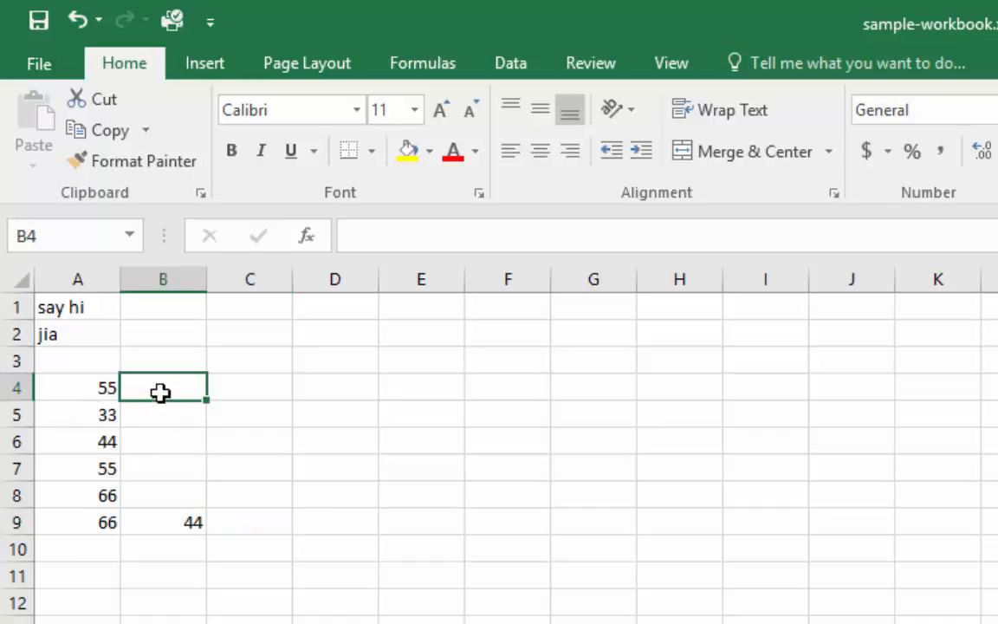
text(44)
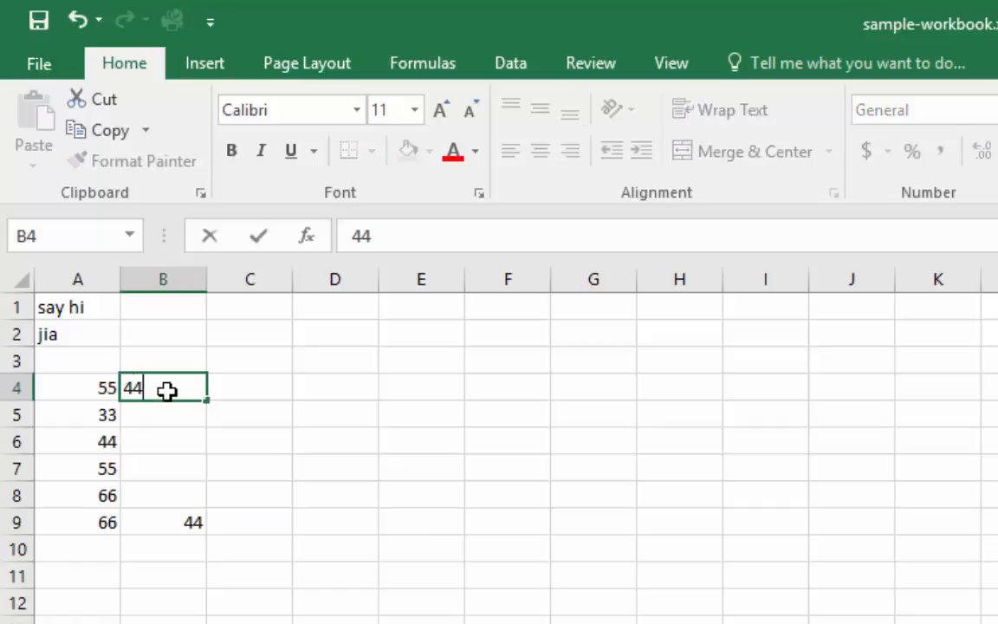
key(Return)
text(2)
key(Return)
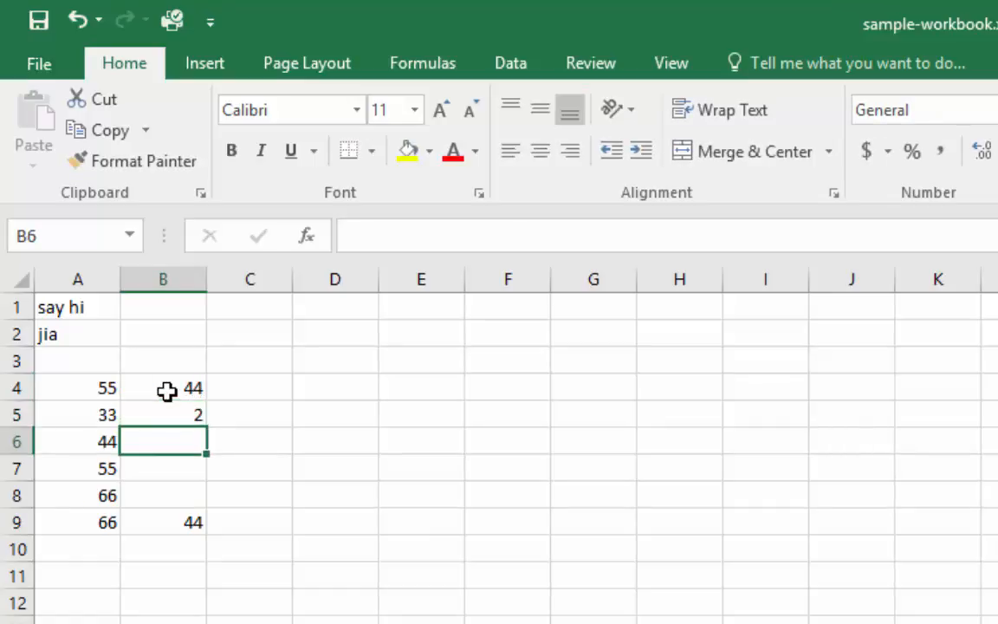
text(11)
key(Return)
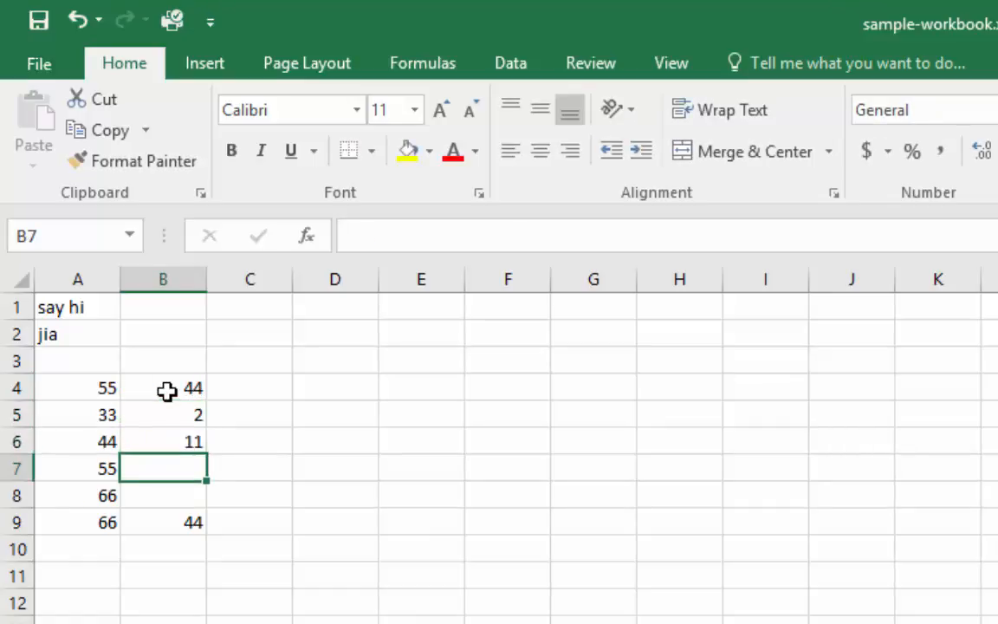
text(77)
key(Return)
text(99)
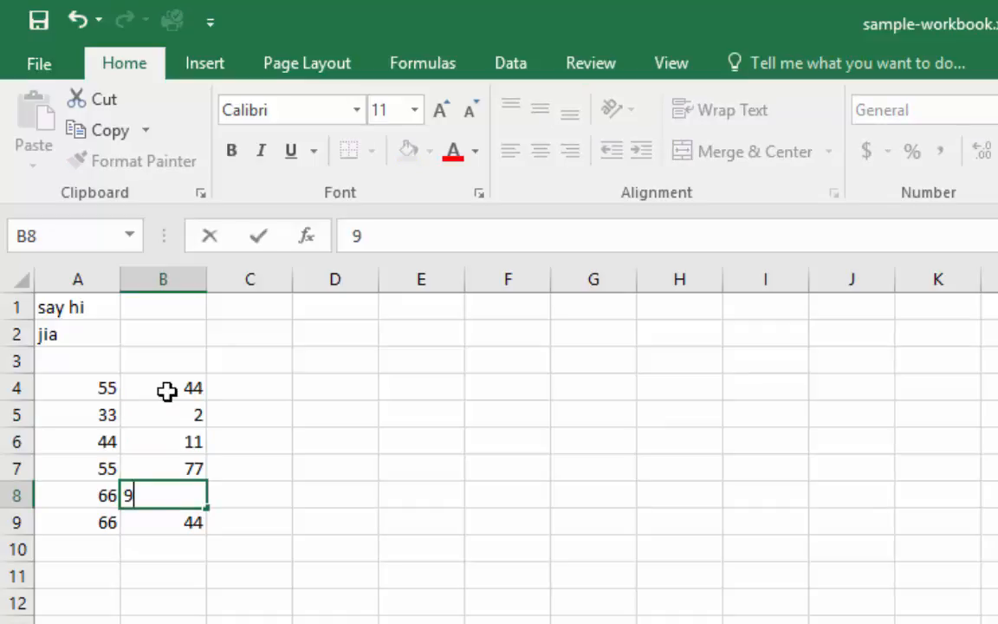
key(Return)
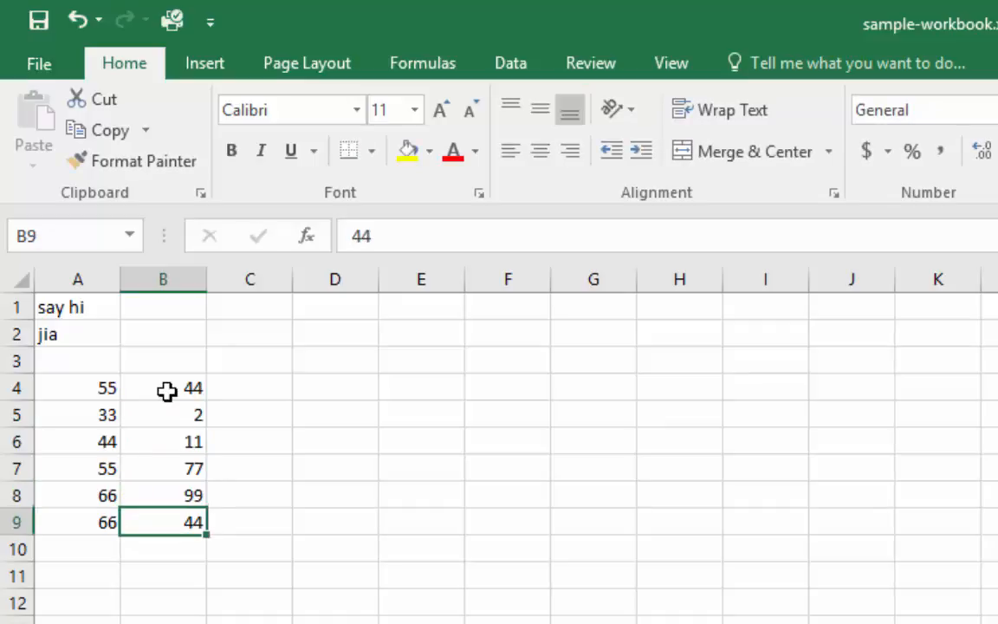
- Insert a new blank column before column A
click(54, 278)
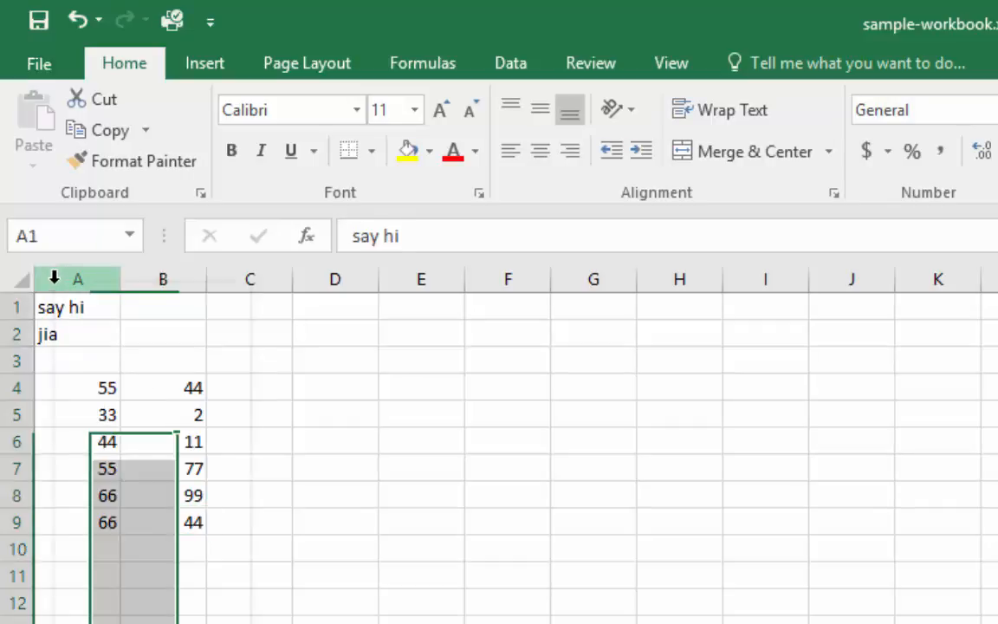
right_click(54, 281)
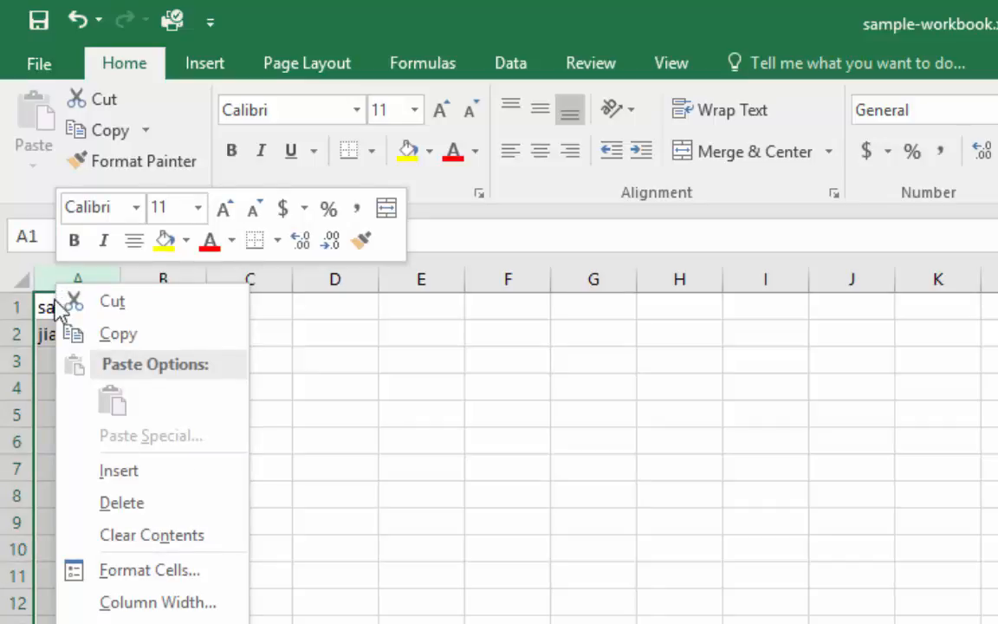
click(85, 472)
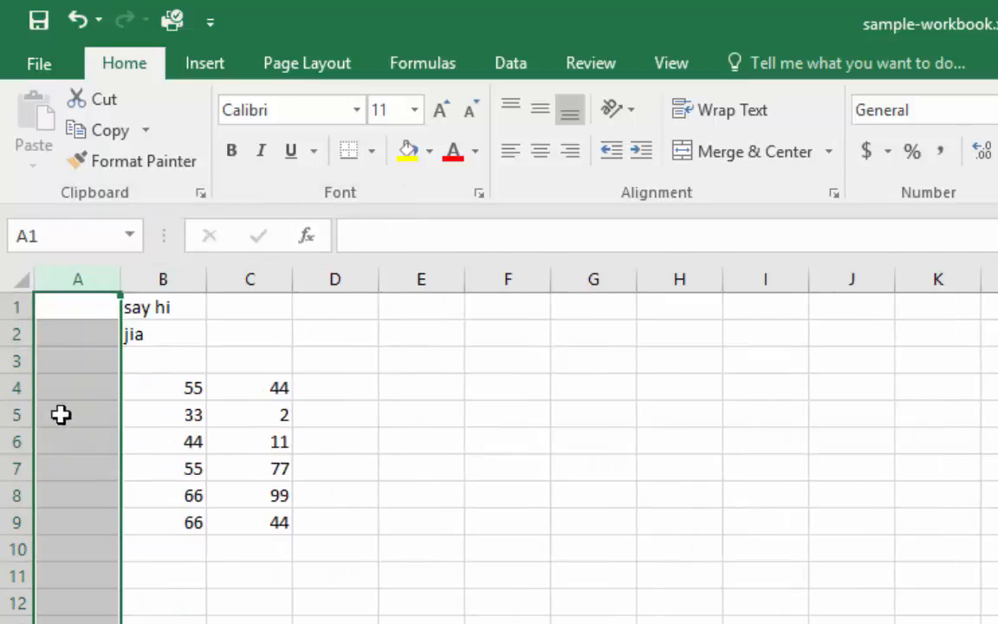
- Enter Mon in A4 and auto-fill the weekday series down to A9
click(57, 386)
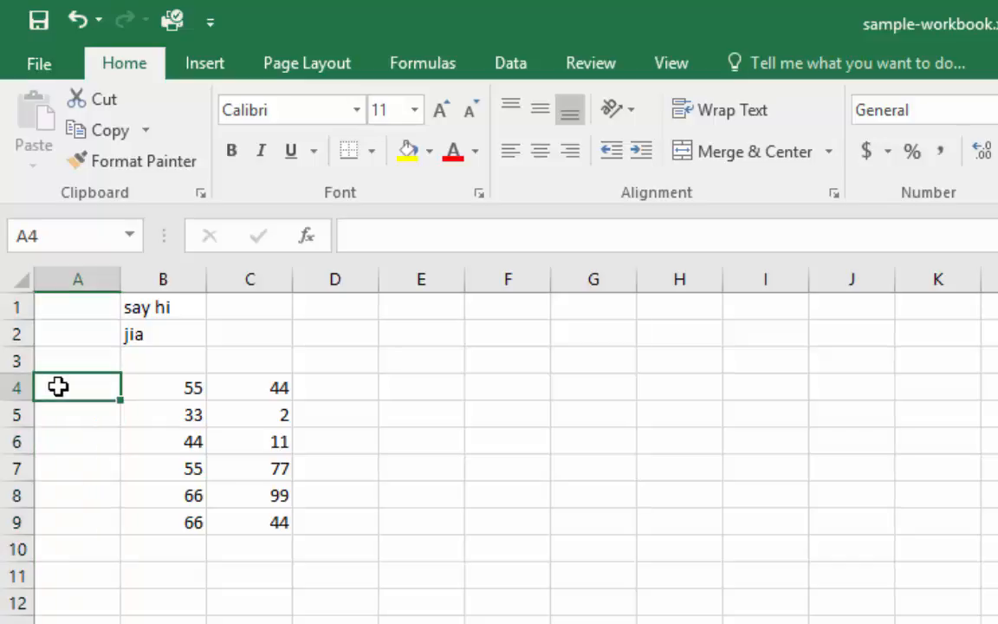
text(Mon)
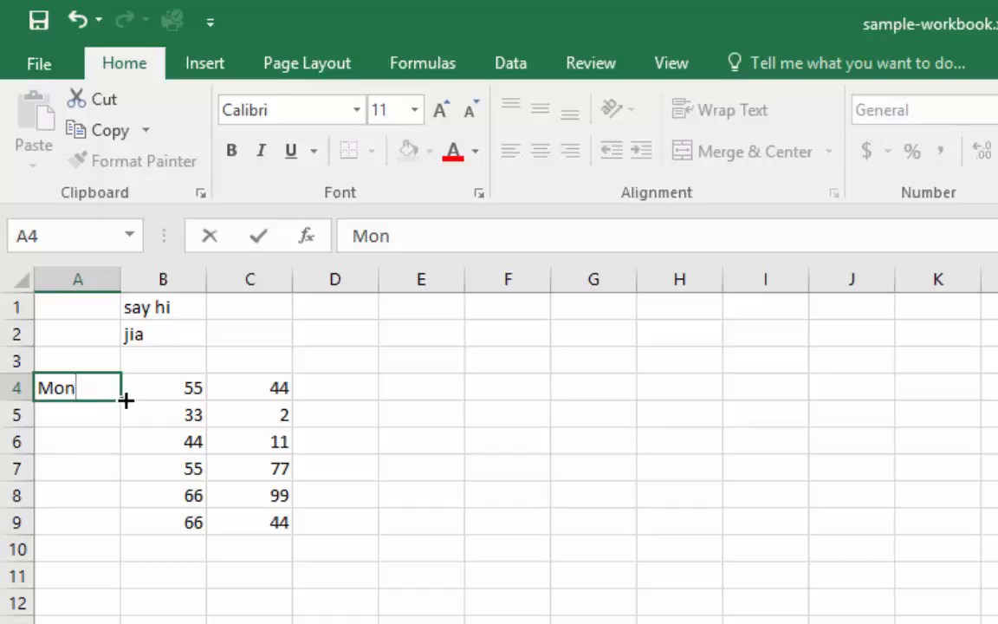
drag(124, 399, 123, 534)
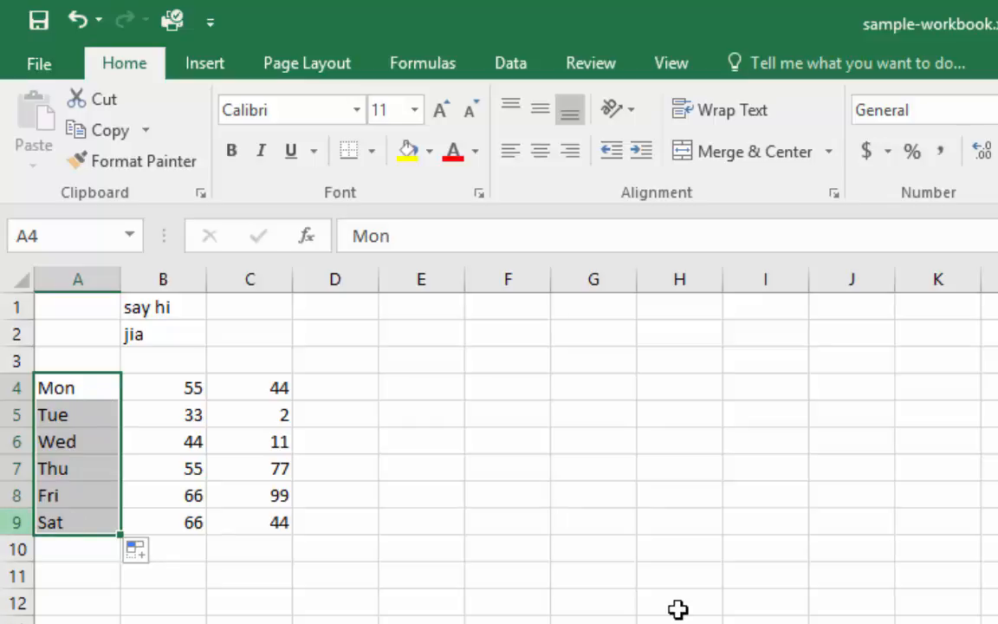
- Clear the leftover text entries from cells B1 and B2
click(138, 308)
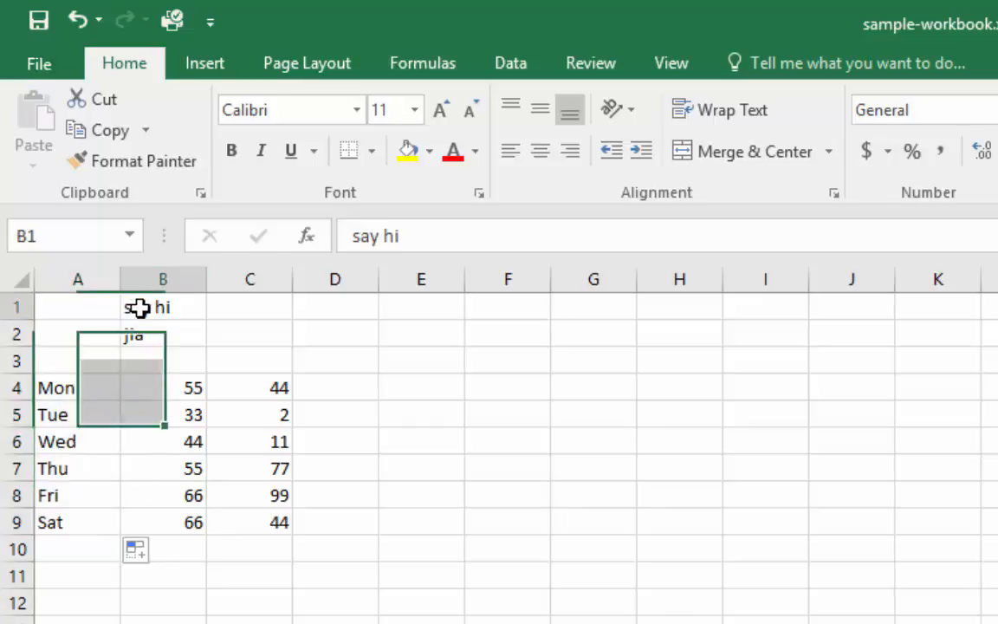
key(Delete)
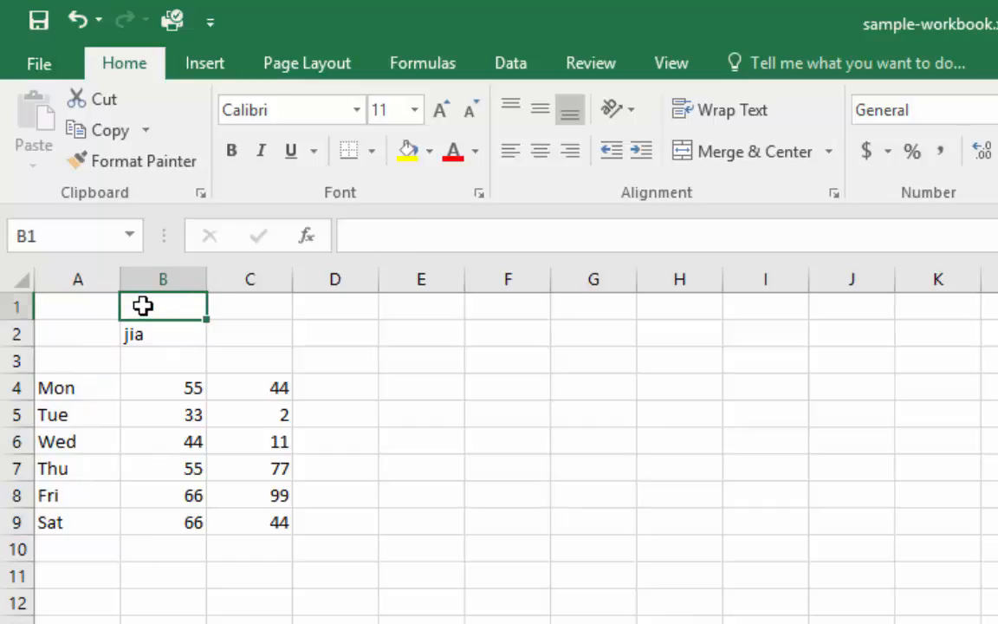
key(Down)
key(Delete)
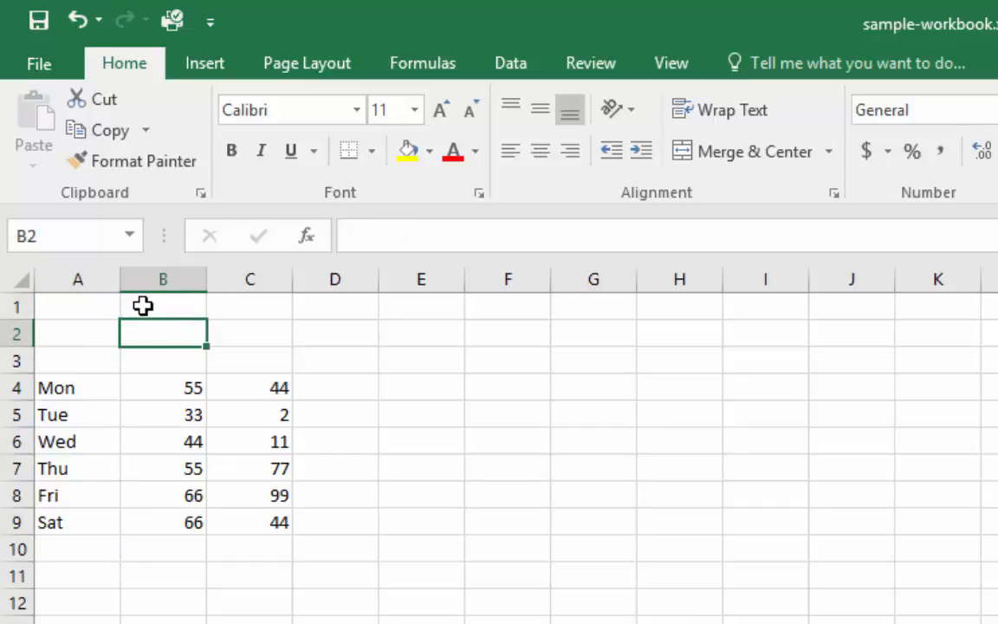
- Enter the title Tips in cell A1
click(82, 307)
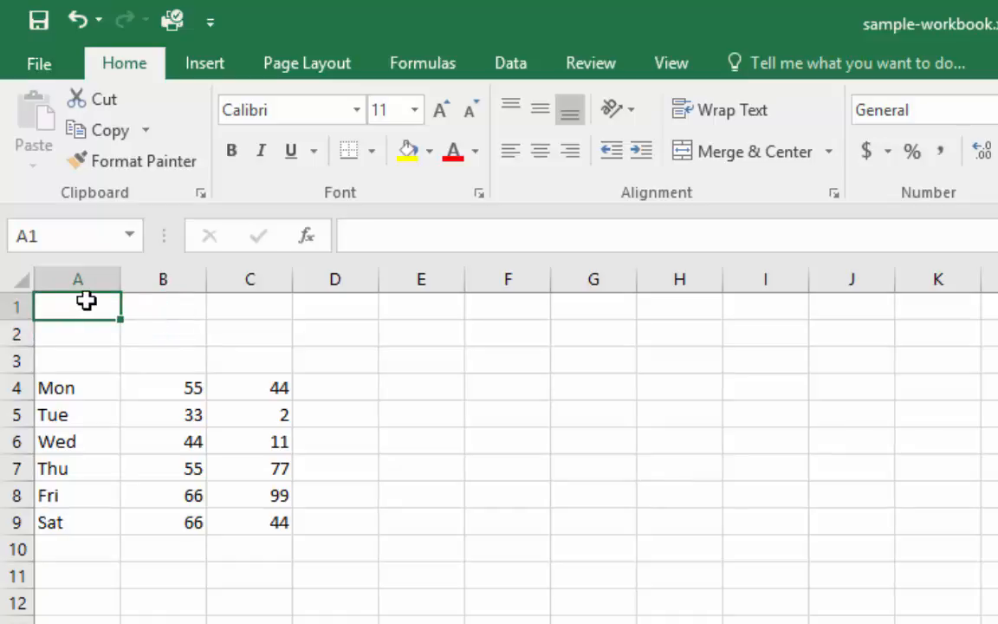
text(Tip)
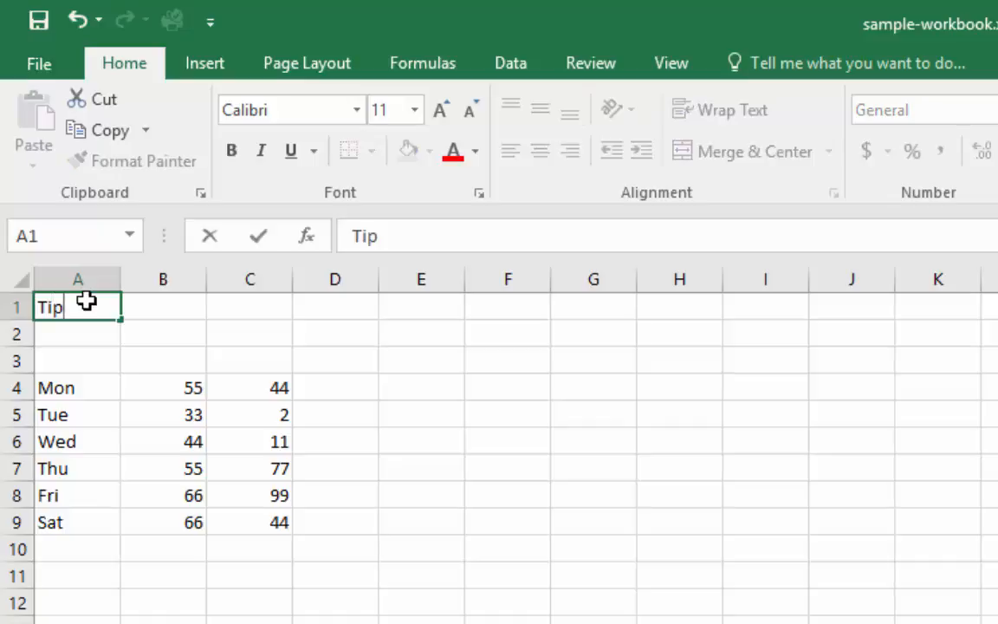
text(s)
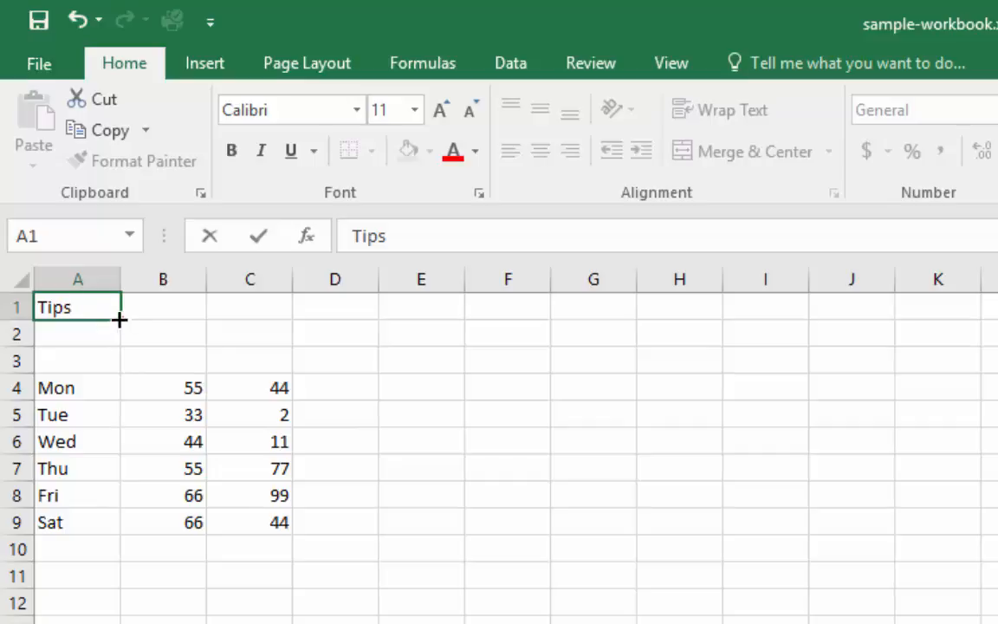
click(48, 307)
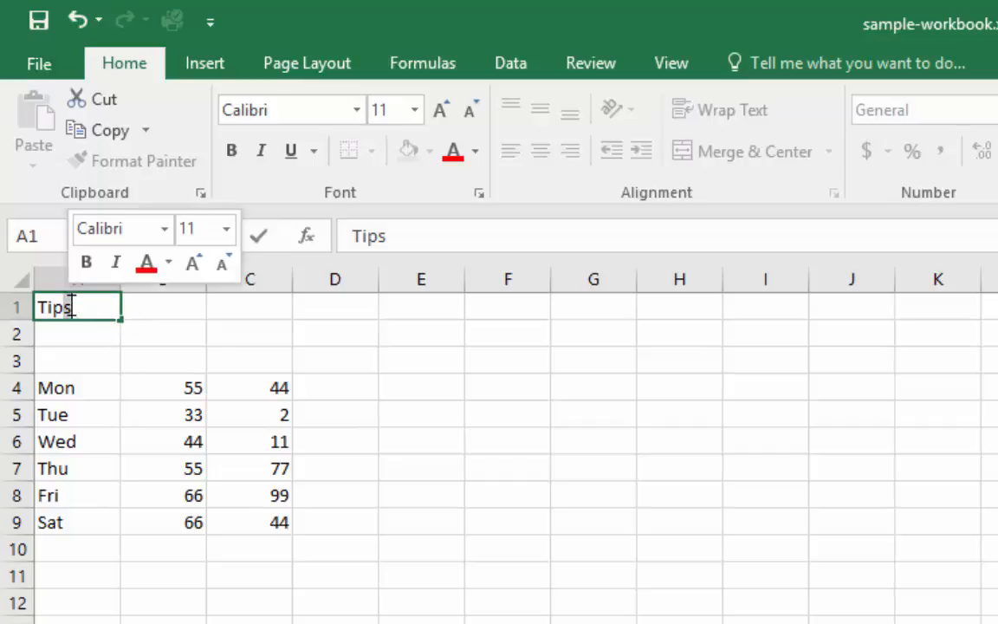
click(59, 335)
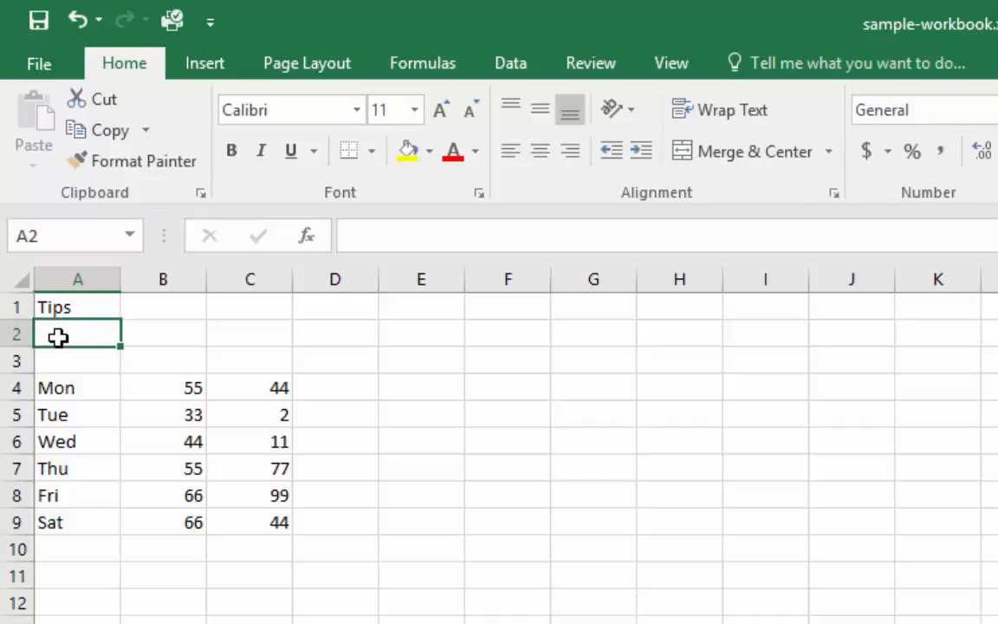
- Merge and center the Tips title across cells A1 to D1
click(72, 307)
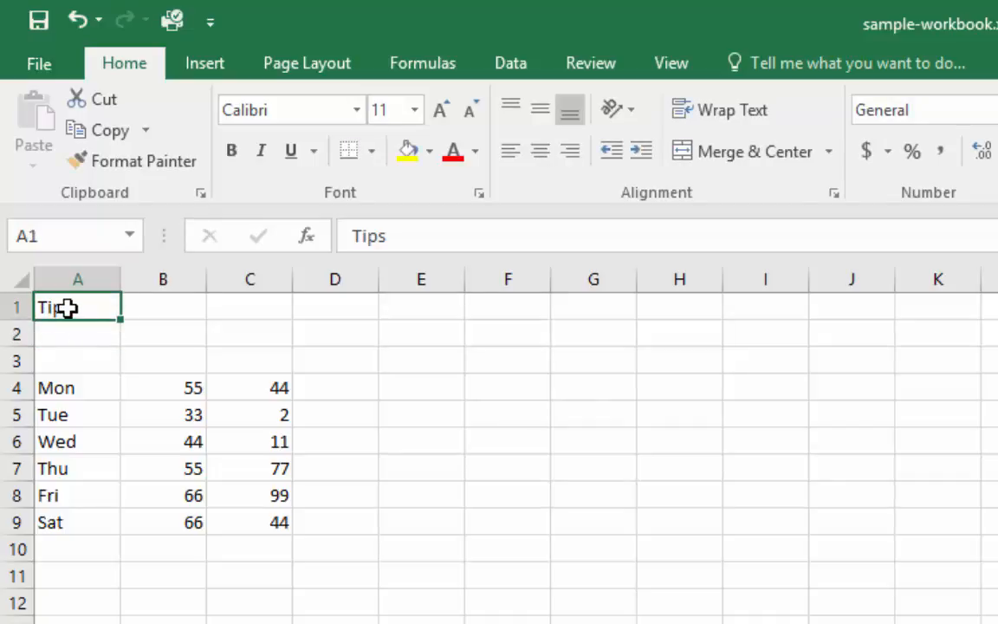
drag(78, 305, 351, 305)
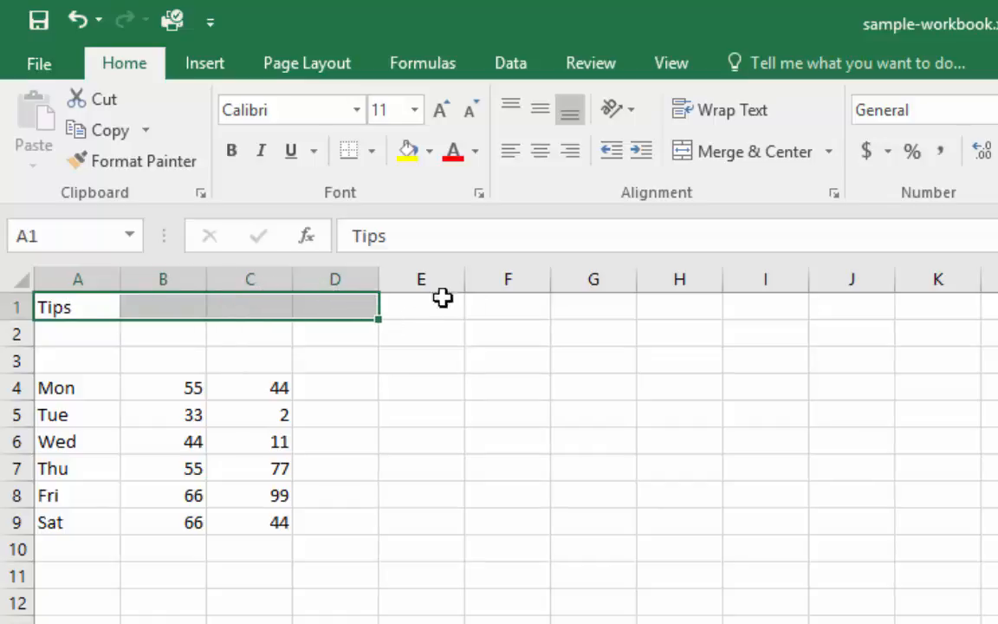
click(755, 156)
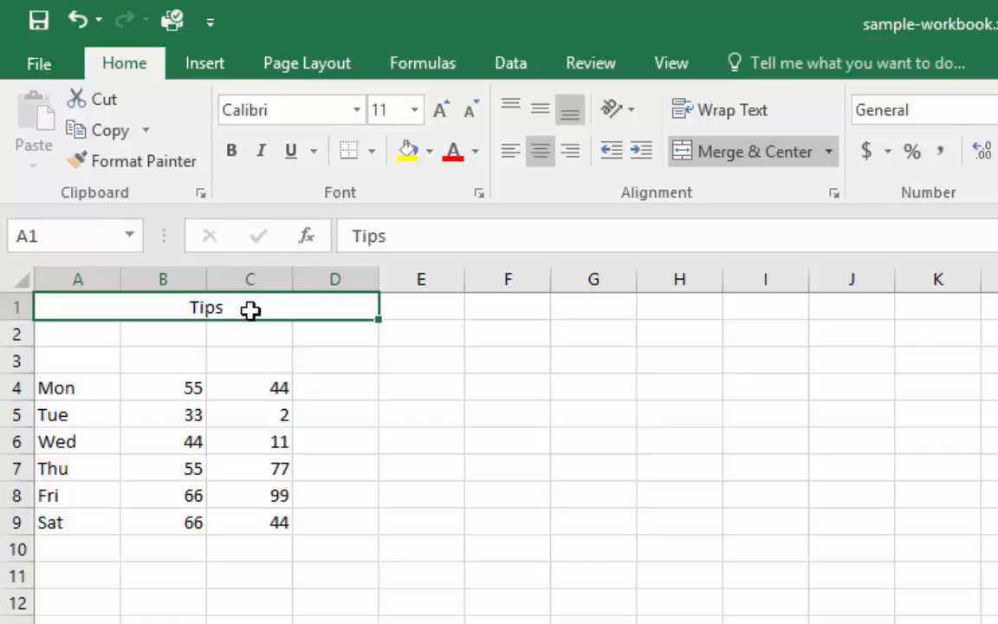
- Format the merged Tips title in bold at font size 24
click(415, 114)
click(388, 397)
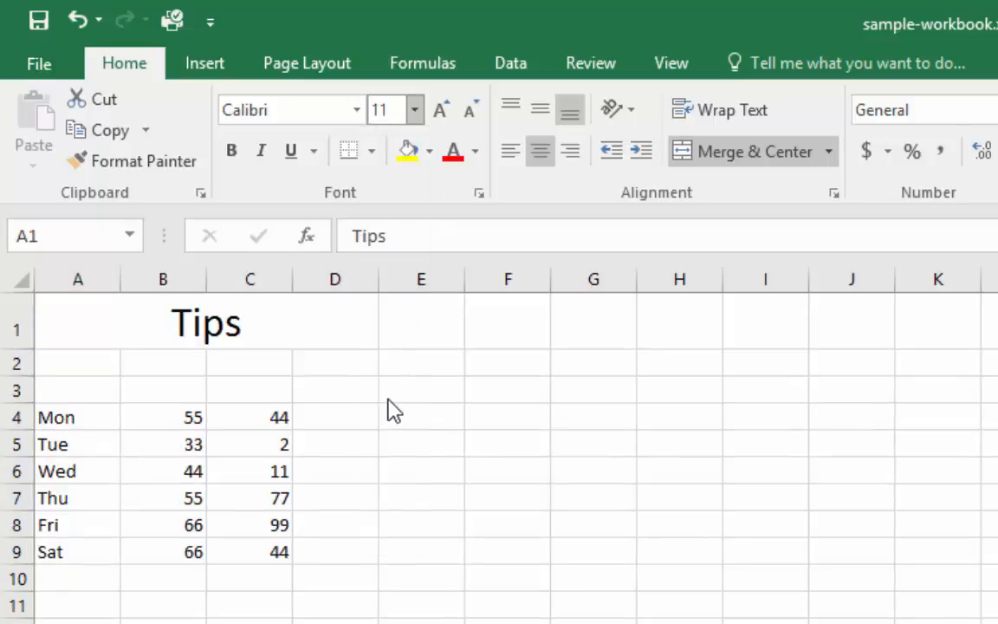
click(231, 156)
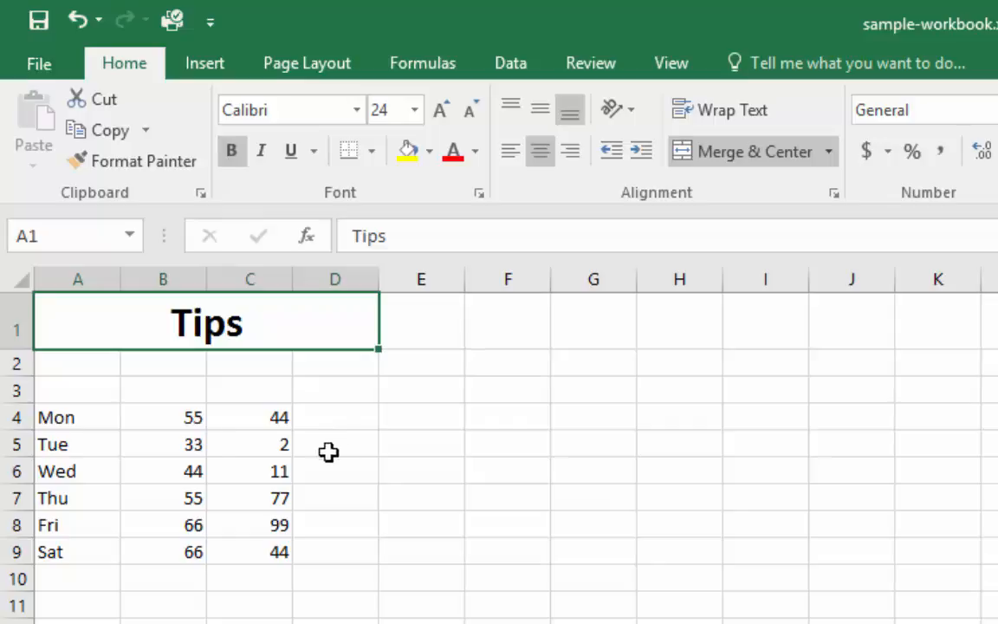
- Enter the two people's first names as column headings in cells B3 and C3
click(156, 390)
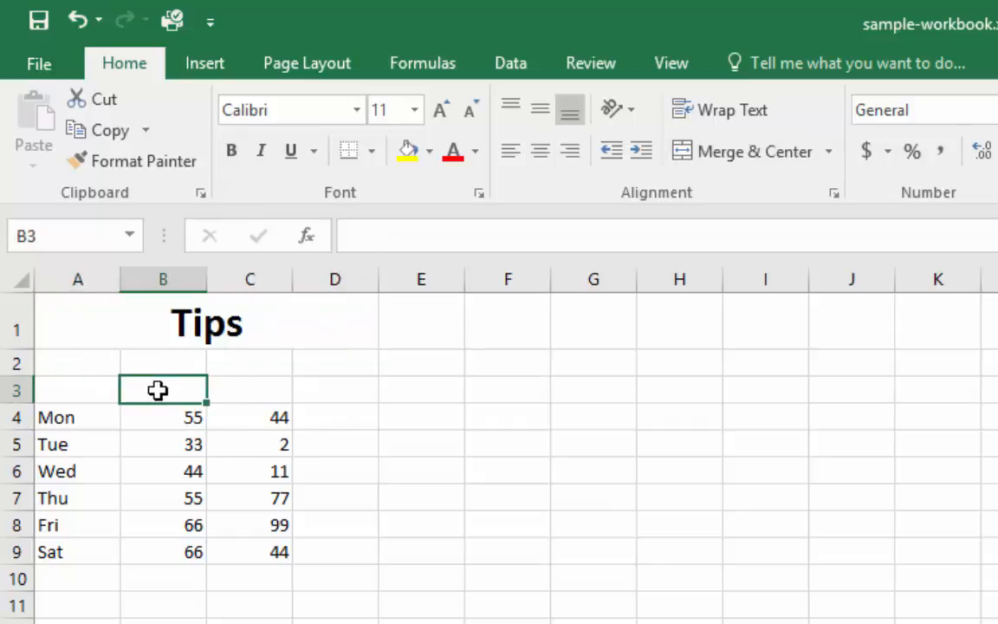
text(Bo)
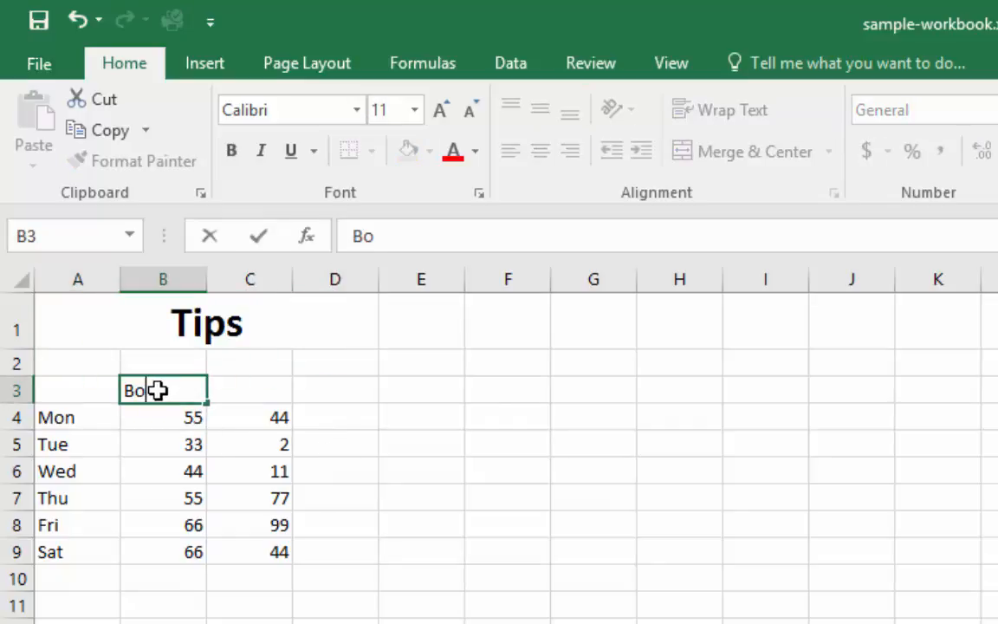
text(b)
key(Tab)
text(Sa)
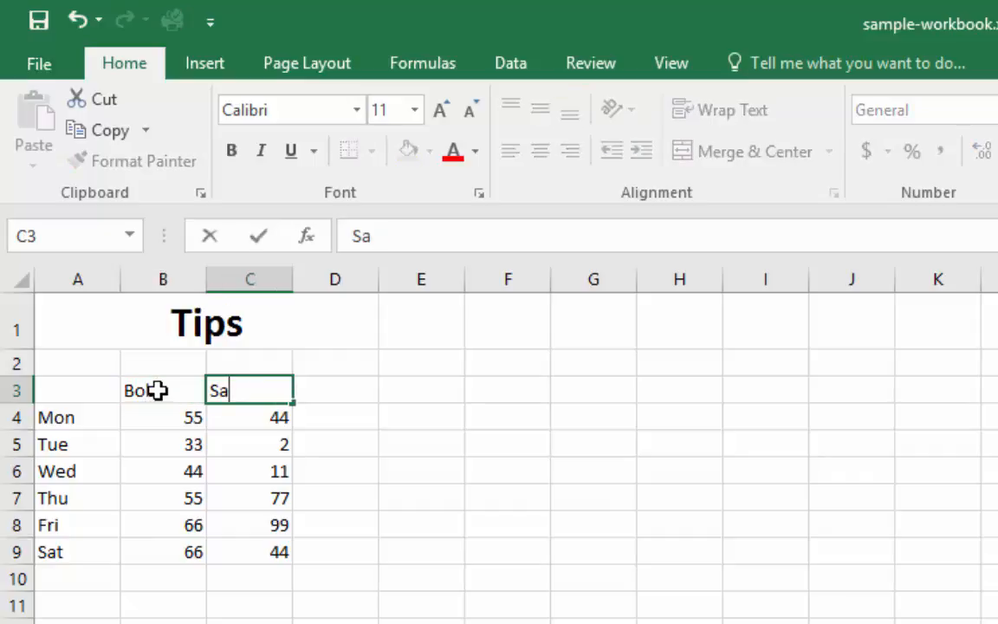
text(llie)
key(BackSpace)
key(BackSpace)
text(y)
key(Return)
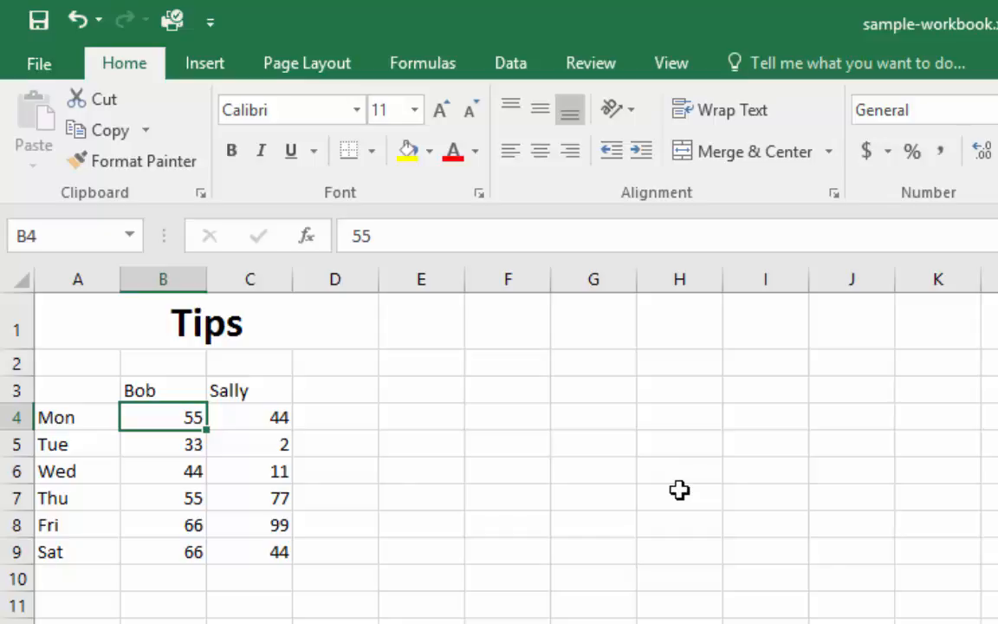
- Add the column heading Totals in cell D3
click(339, 393)
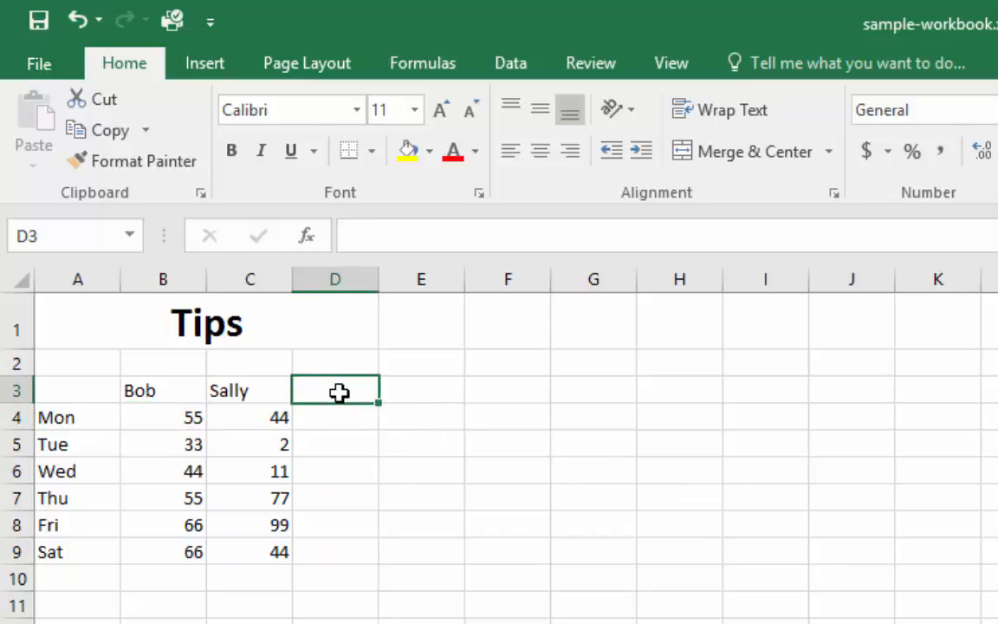
text(Totals)
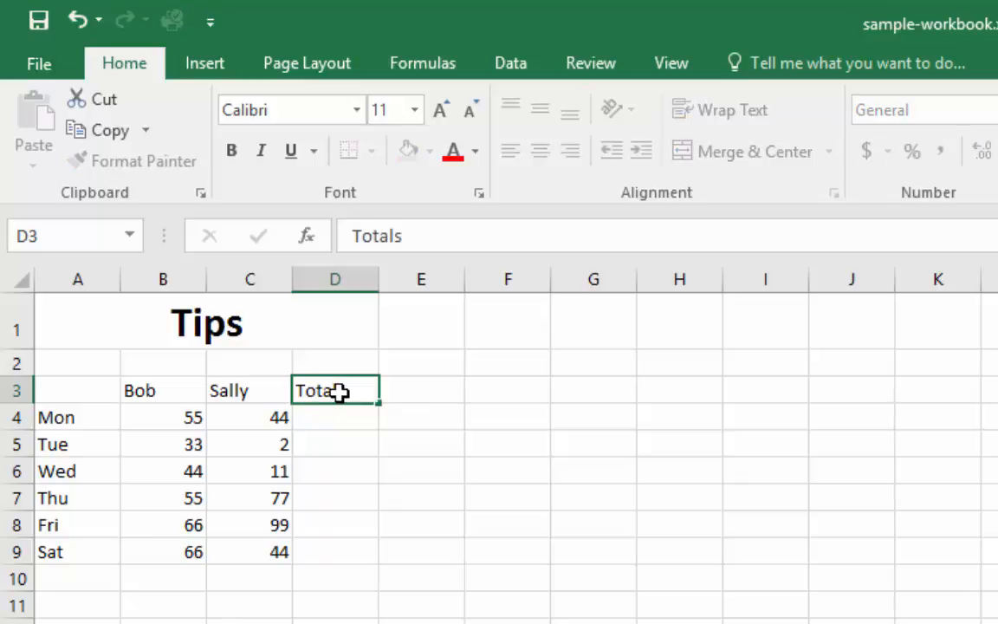
key(Return)
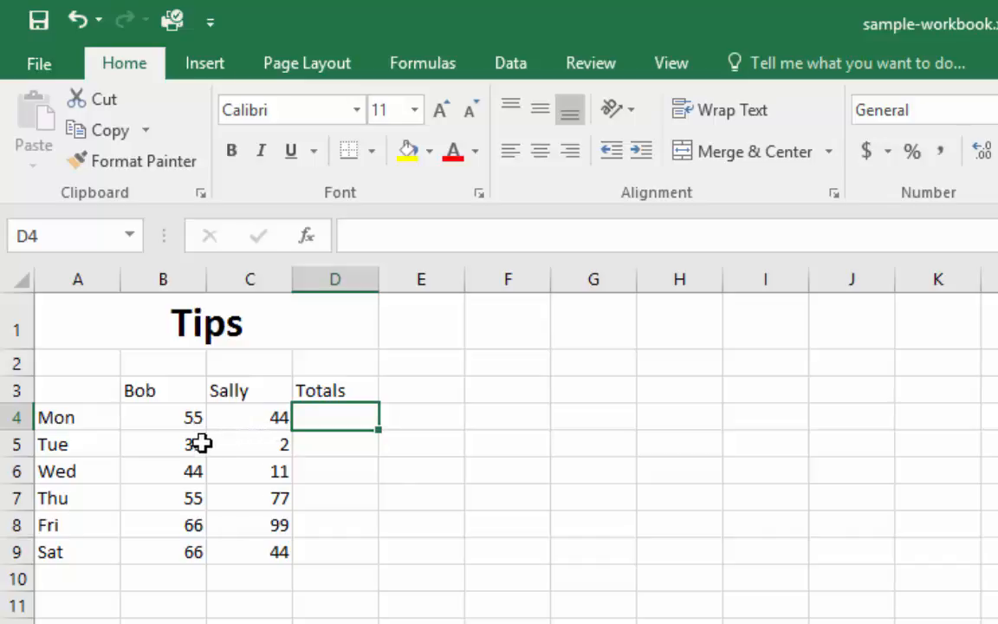
- Enter the formula =SUM(B4:C4) in cell D4 to total Monday's tips, and review it in the cell
double_click(339, 418)
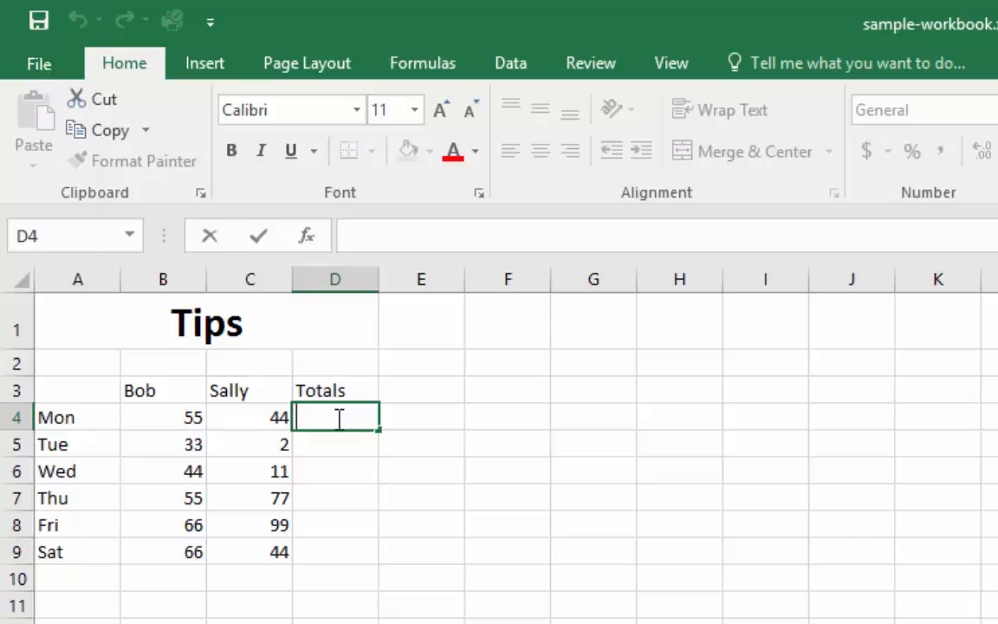
click(383, 232)
click(375, 234)
text(=)
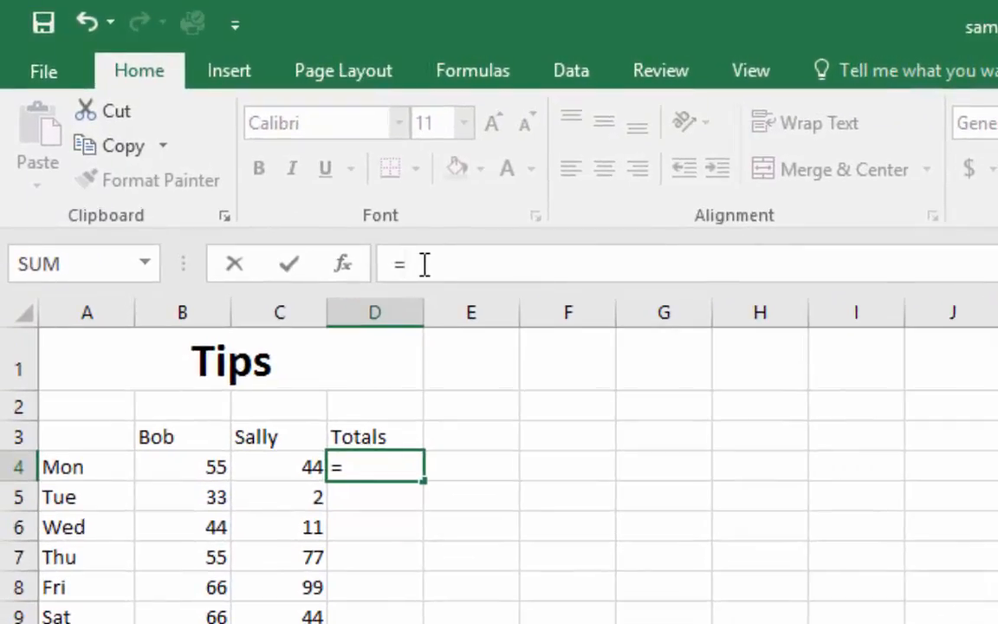
text(SUM)
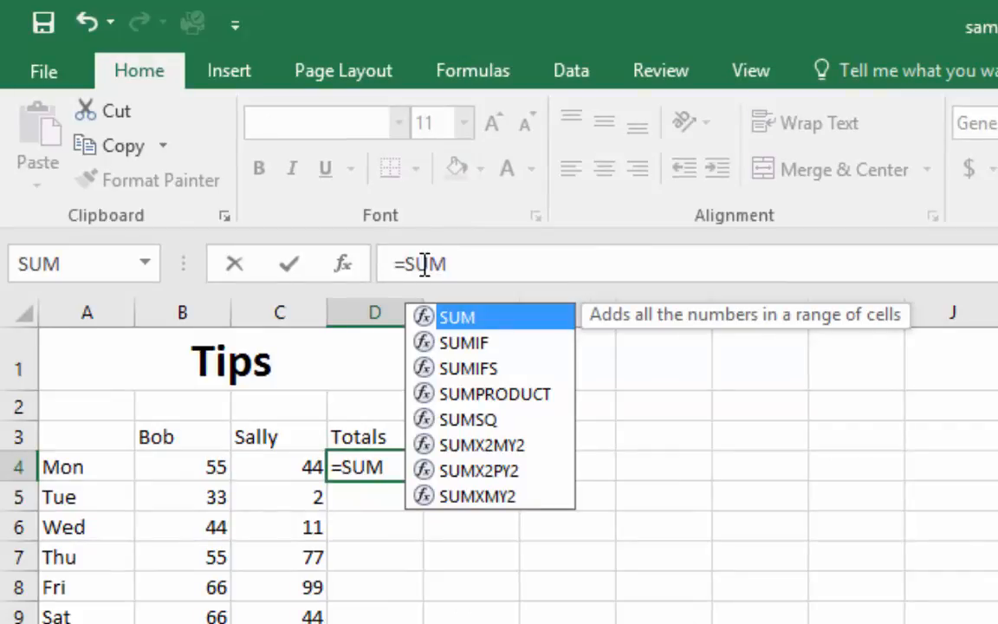
text(()
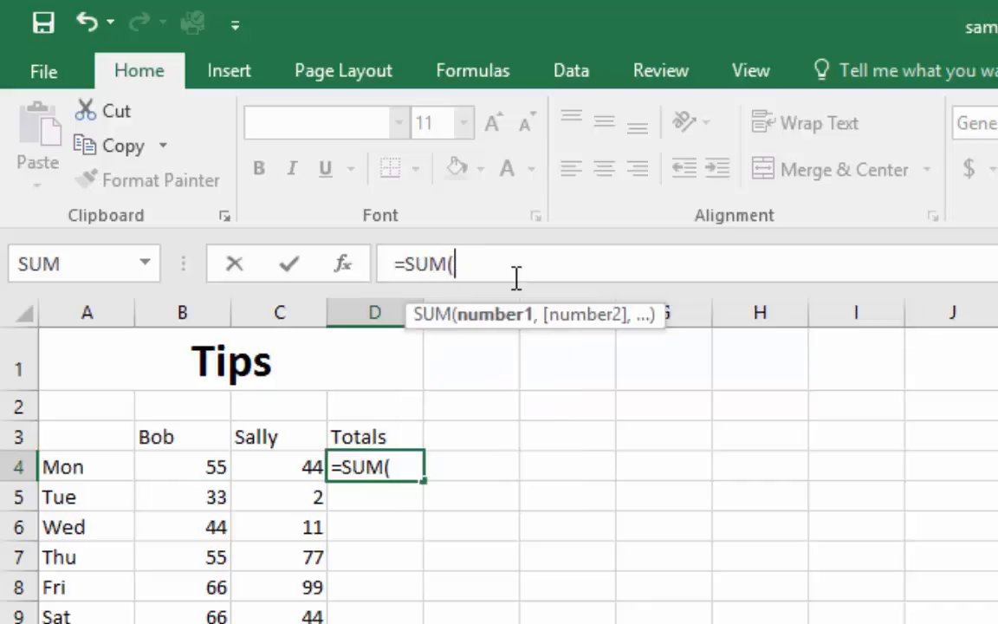
click(191, 465)
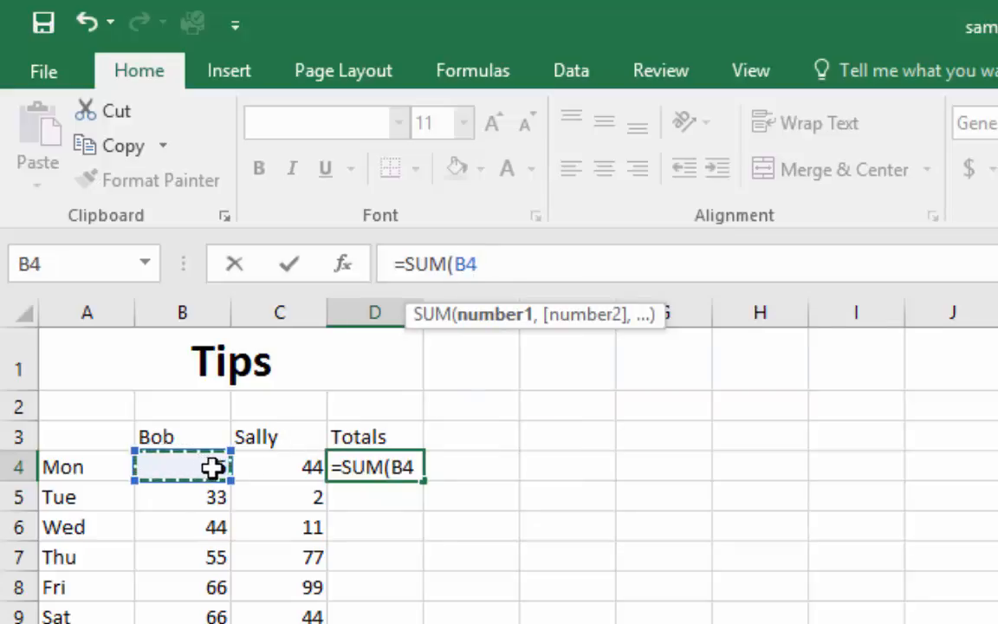
drag(212, 468, 274, 469)
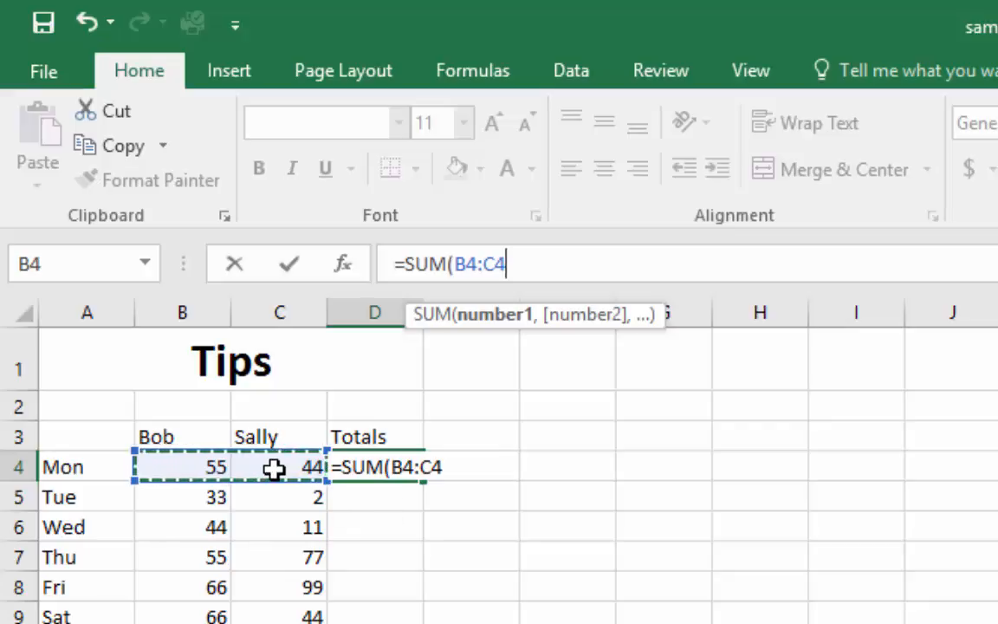
click(513, 263)
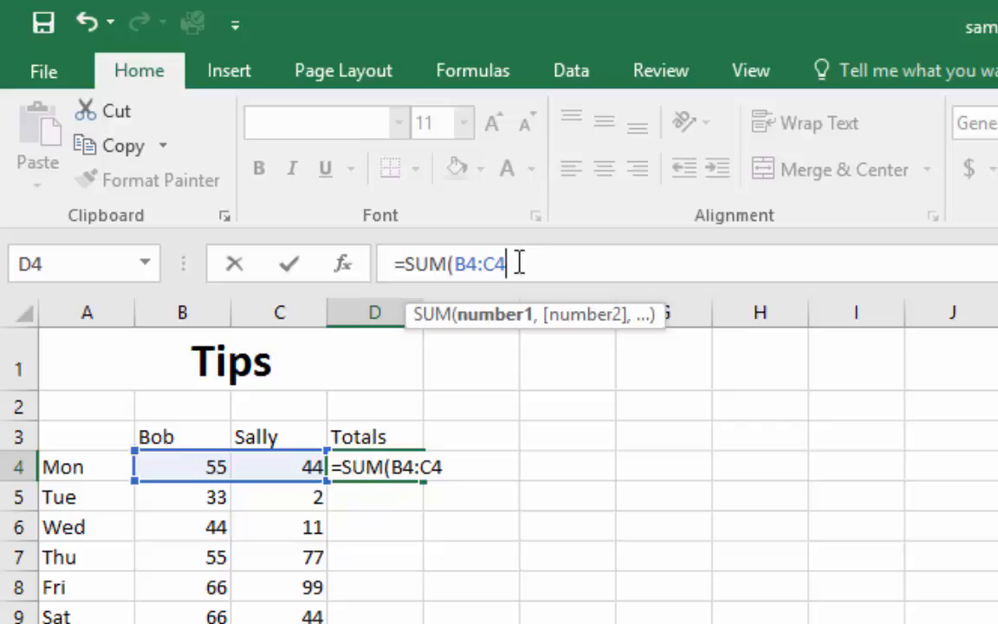
text())
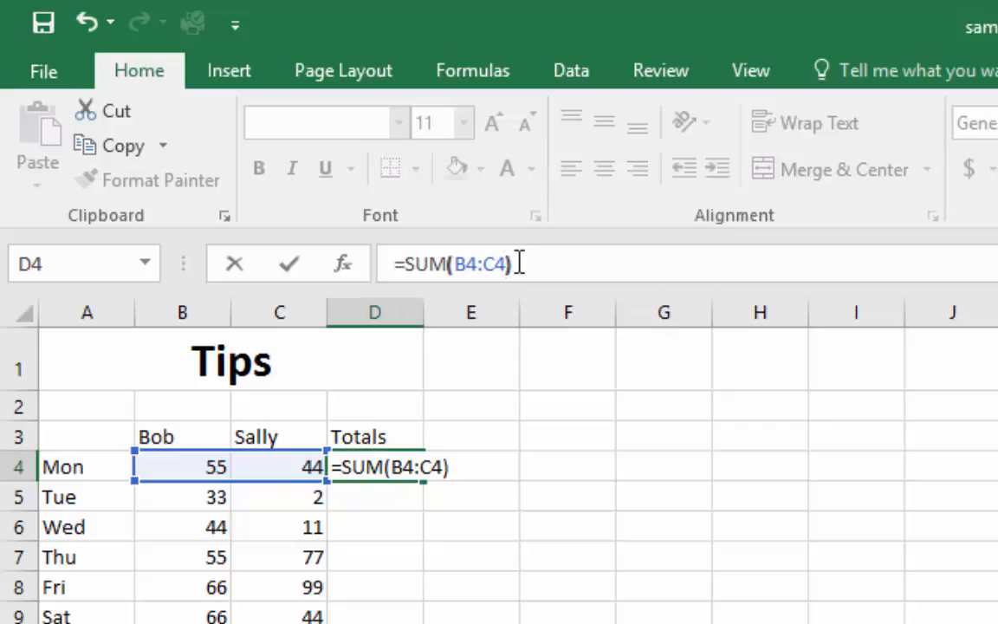
key(Return)
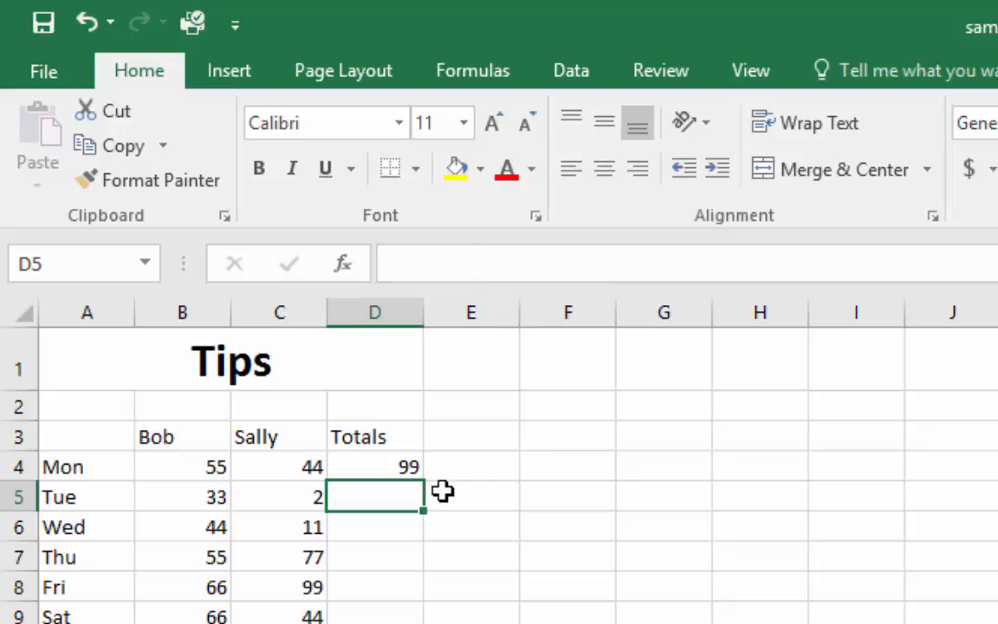
click(410, 463)
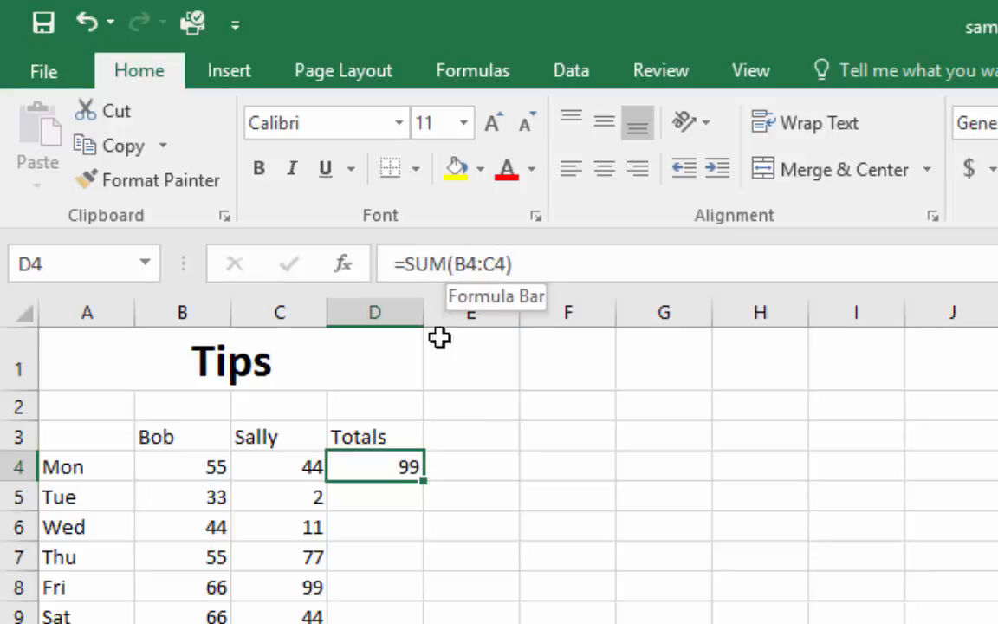
- Change Monday's value in cell B4 to 85
click(224, 470)
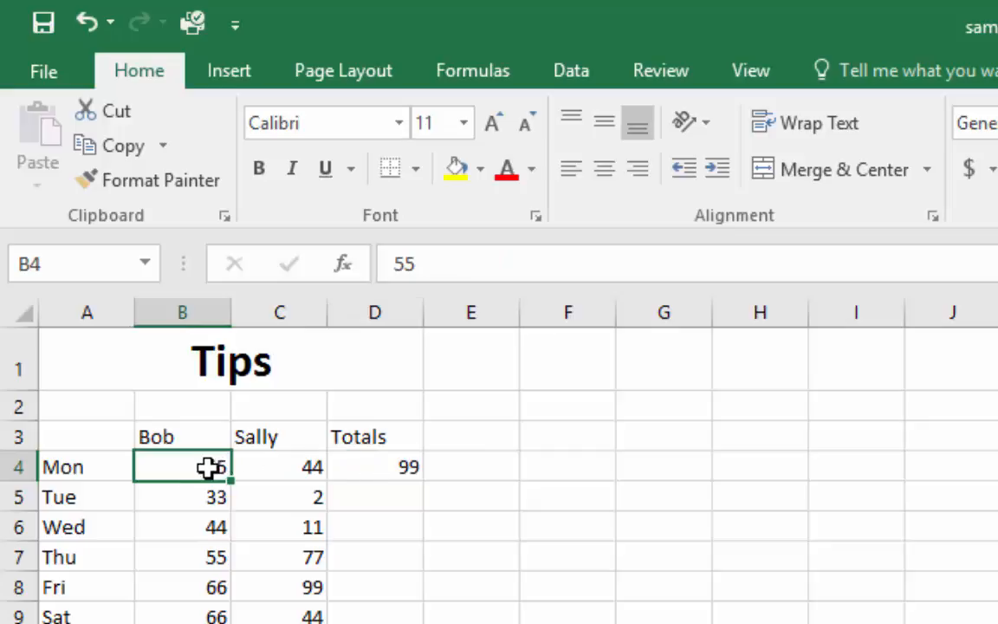
double_click(207, 465)
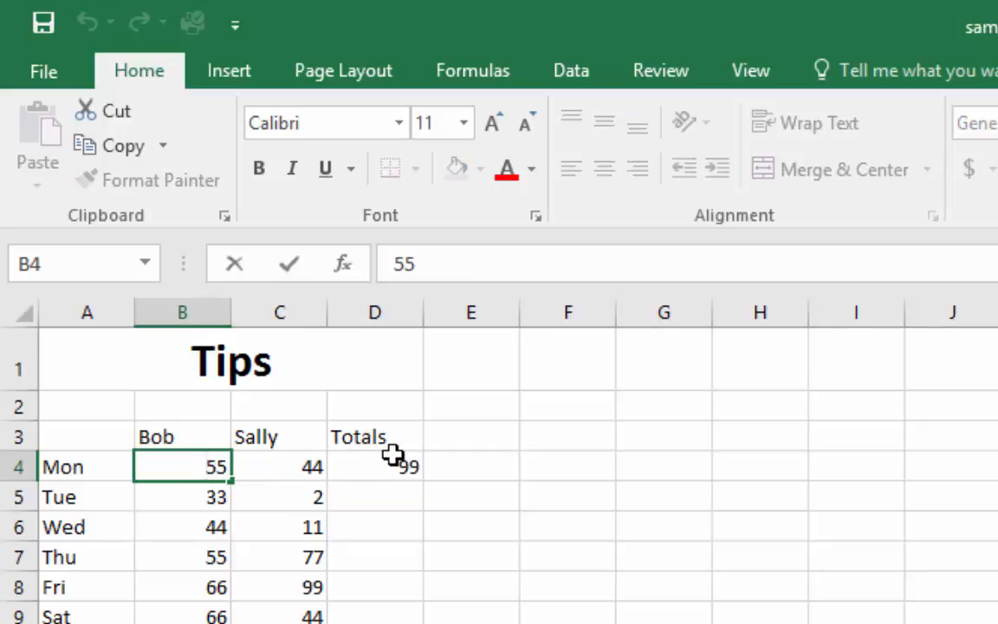
key(Delete)
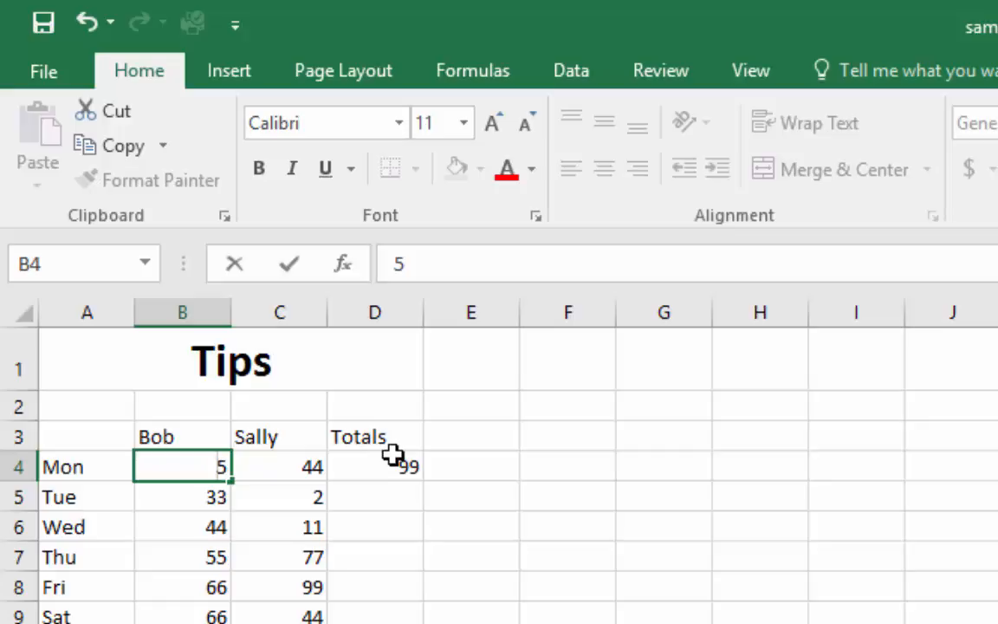
text(8)
key(Return)
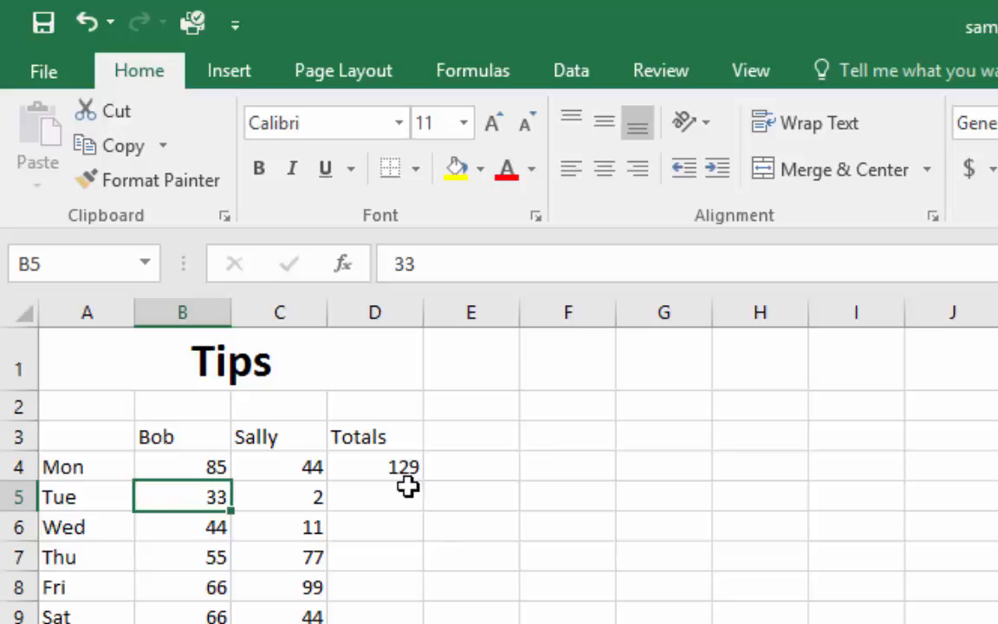
- Auto-fill the SUM formula from D4 down to D9 to total every weekday
click(221, 465)
click(299, 472)
click(390, 468)
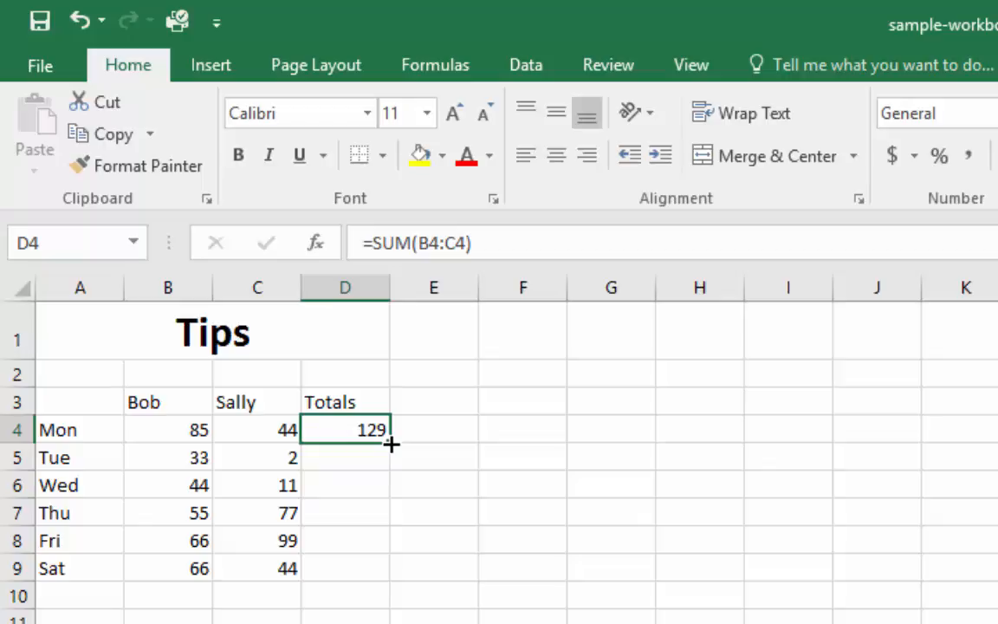
drag(391, 443, 383, 577)
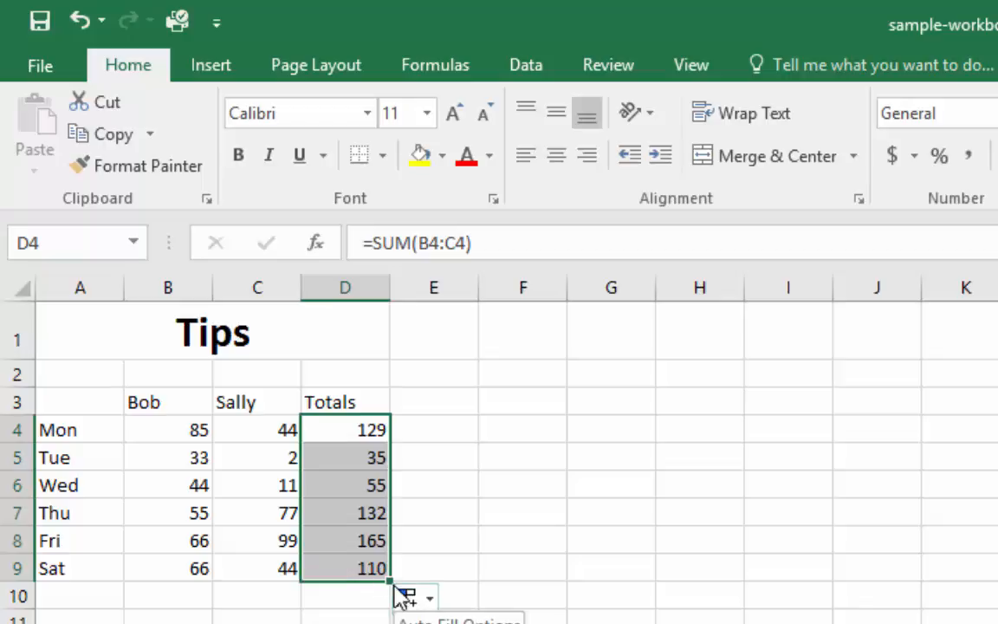
- Compare the SUM formulas in cells D4 and D5 to check their row references
click(350, 459)
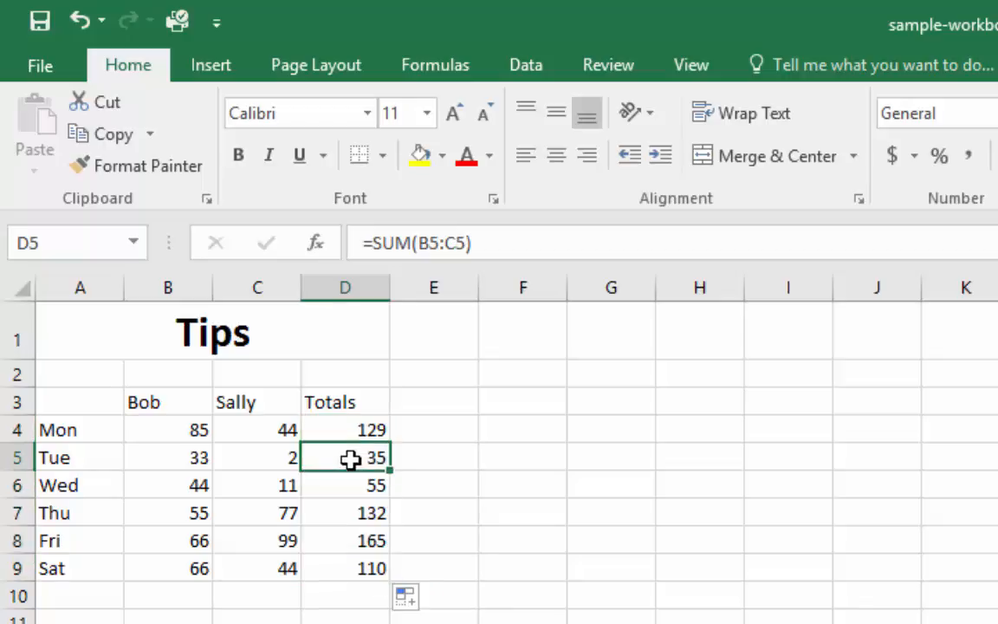
click(367, 432)
click(368, 456)
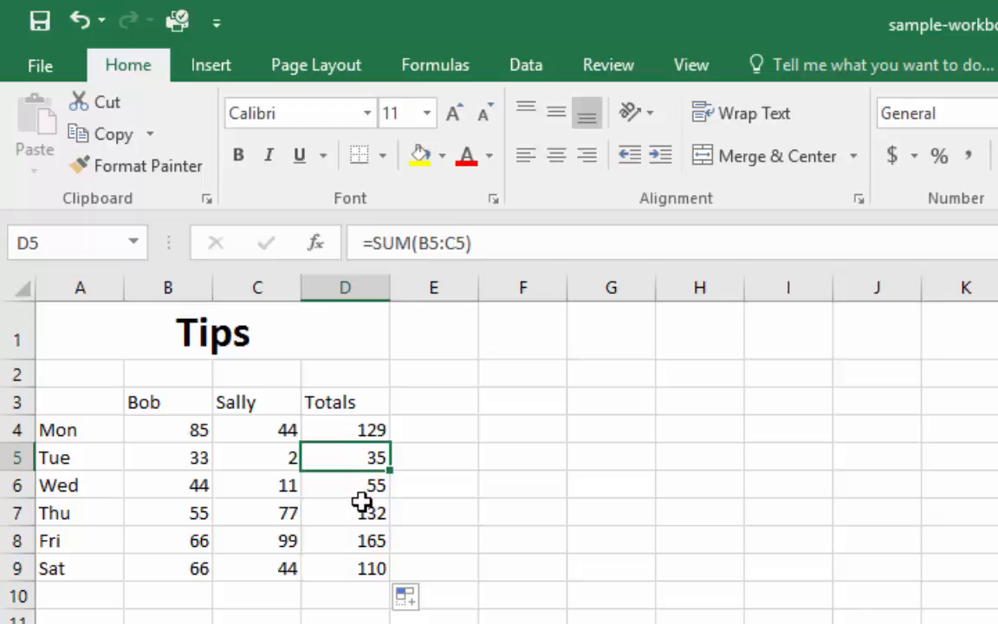
- Insert a clustered column chart of the tips table A3:D9, with the totals shown as a third set of columns
click(370, 430)
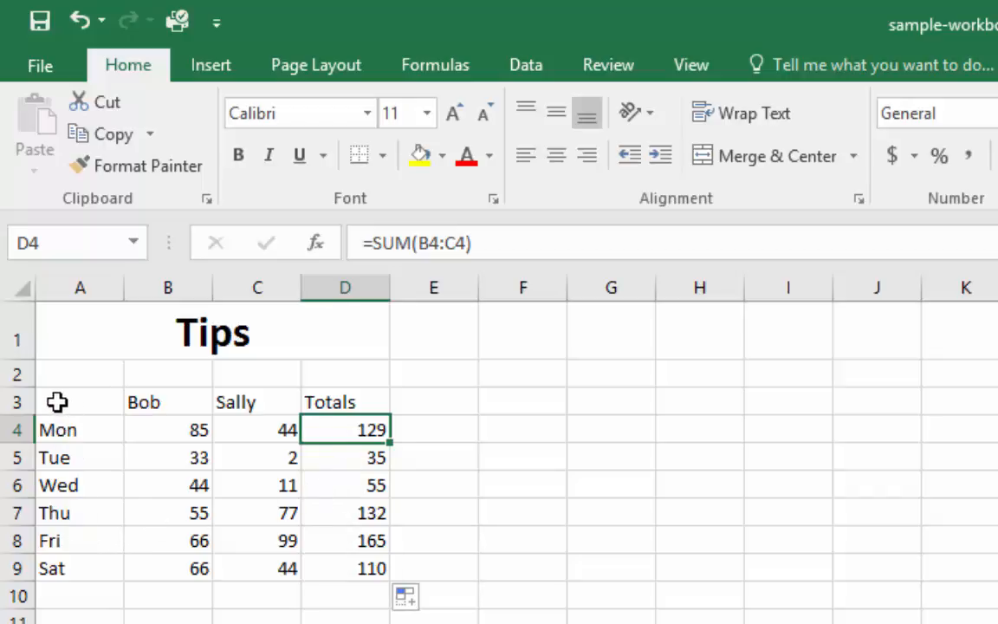
drag(58, 401, 347, 563)
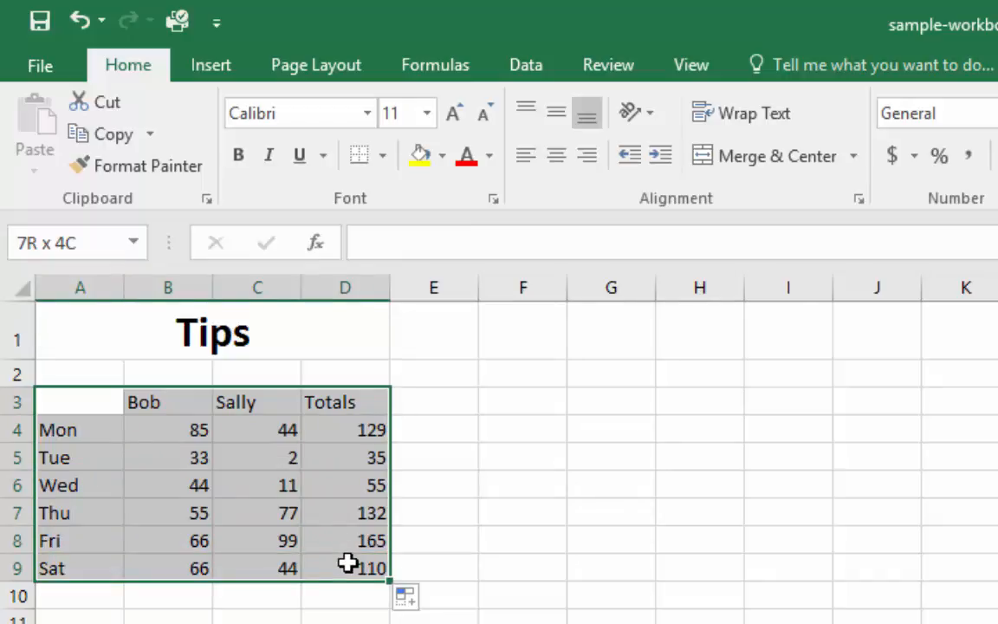
drag(347, 563, 349, 562)
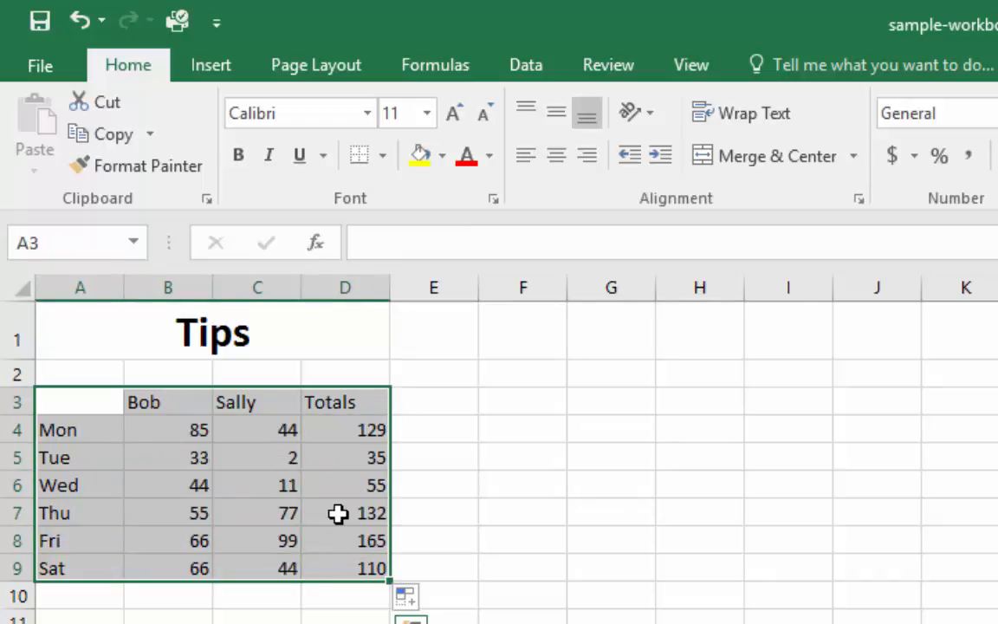
click(211, 73)
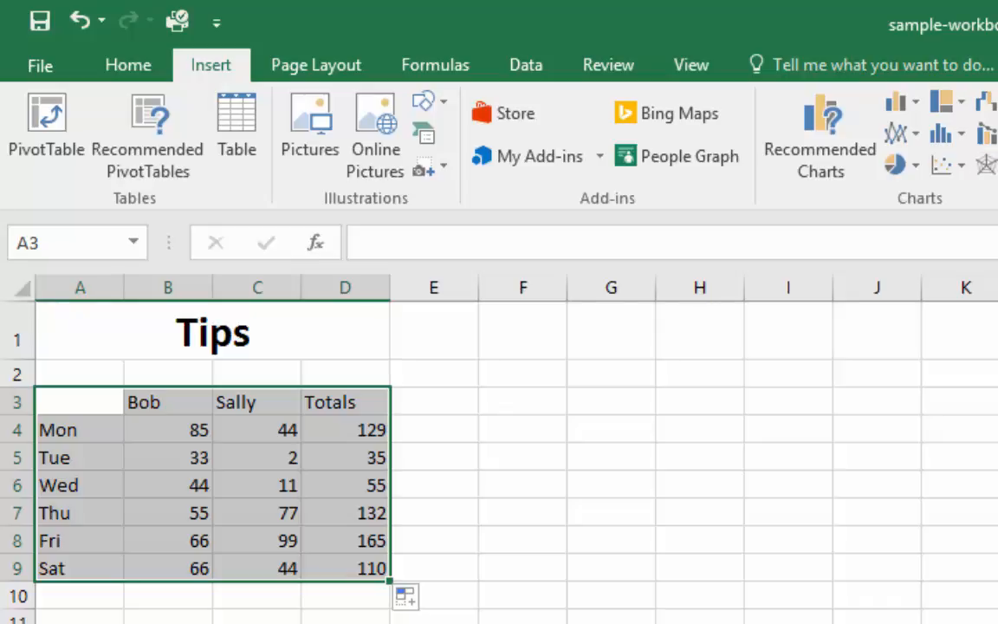
click(825, 149)
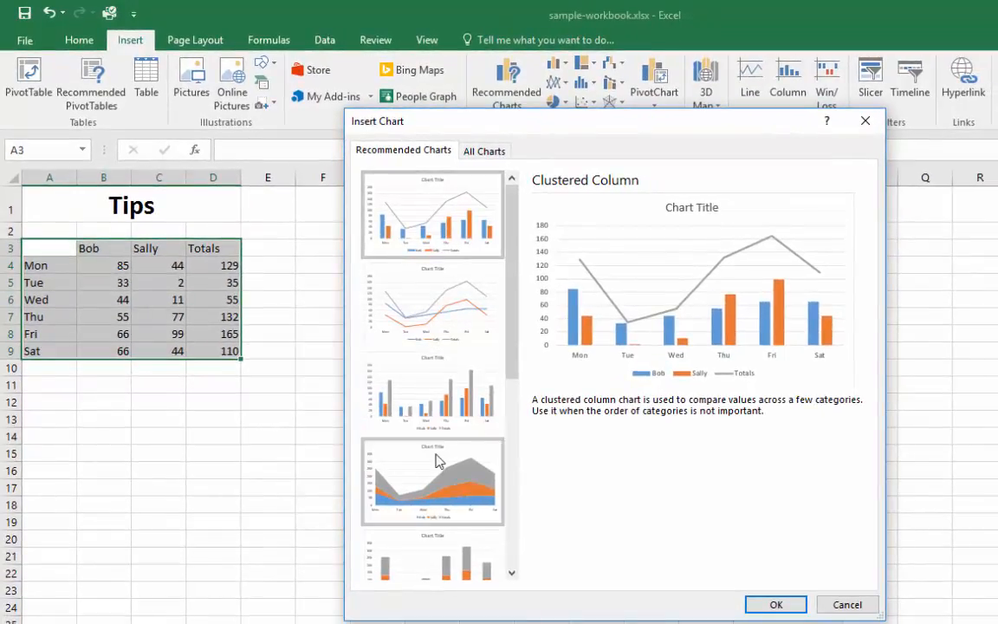
click(433, 397)
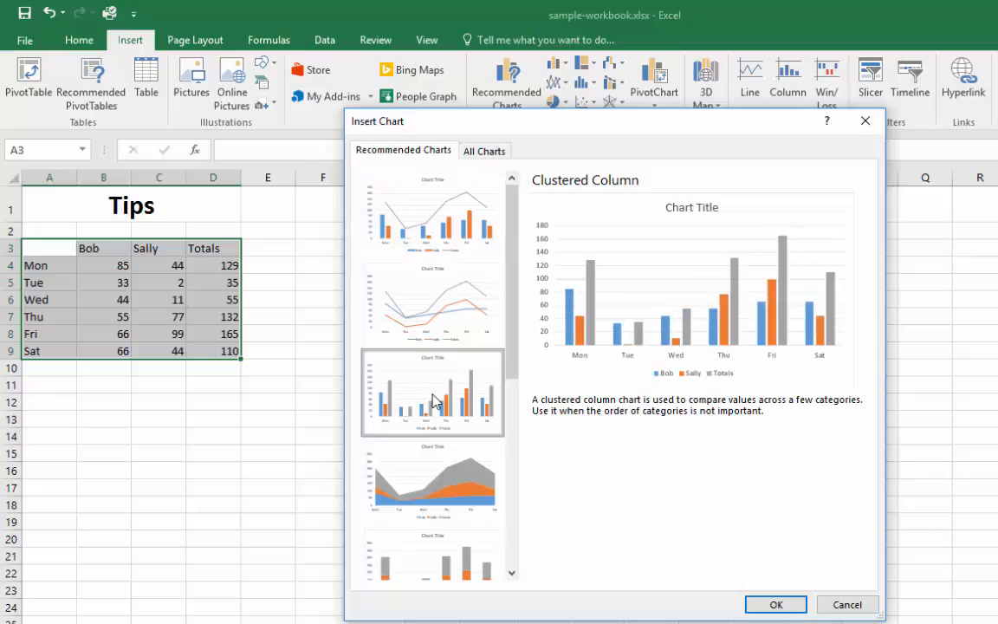
click(768, 603)
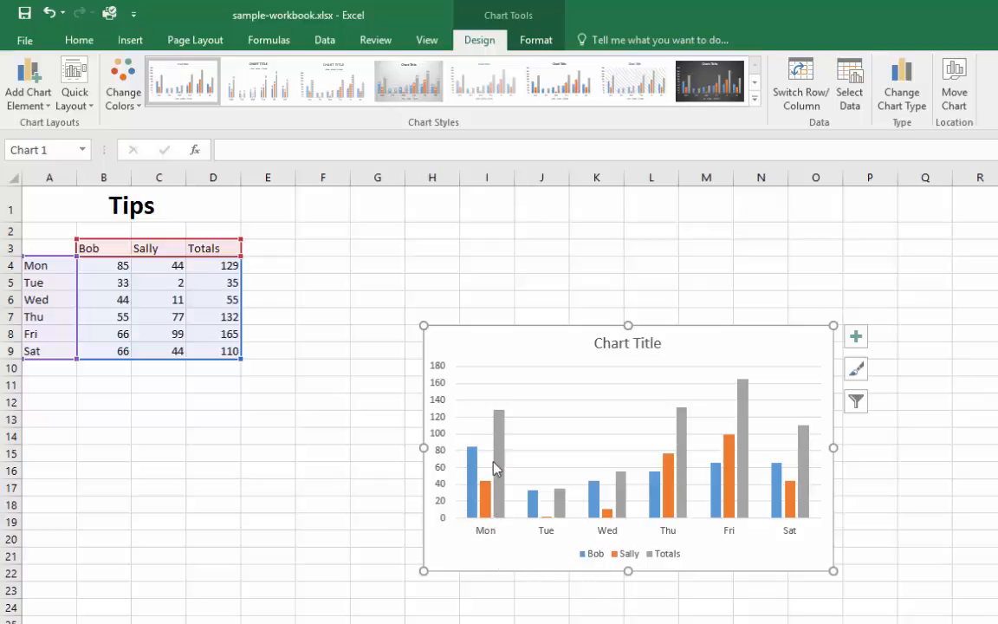
mouse_move(500, 422)
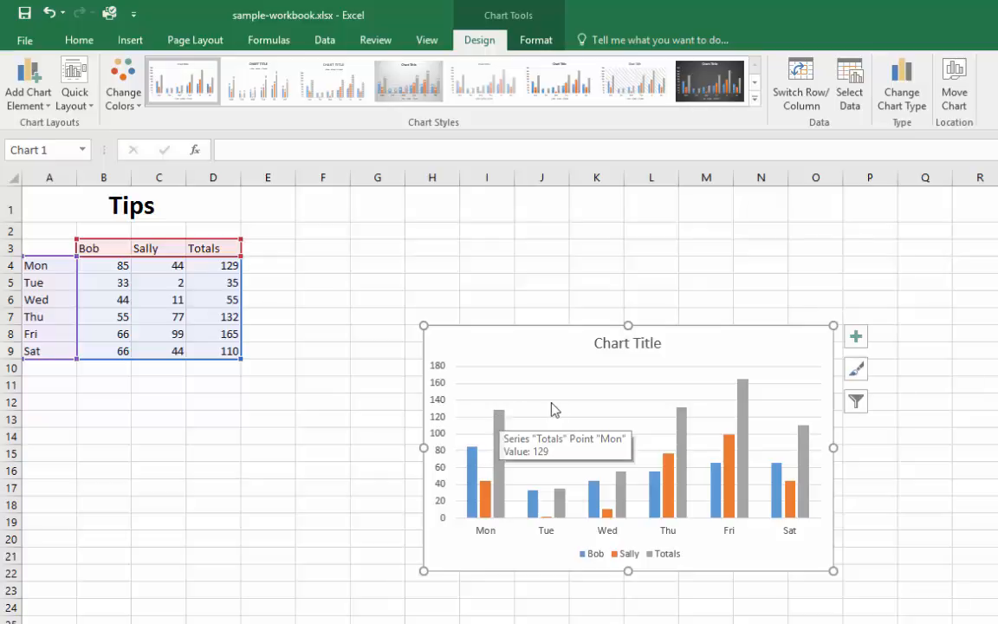
- Undo the insertion of the chart that includes the totals
right_click(655, 374)
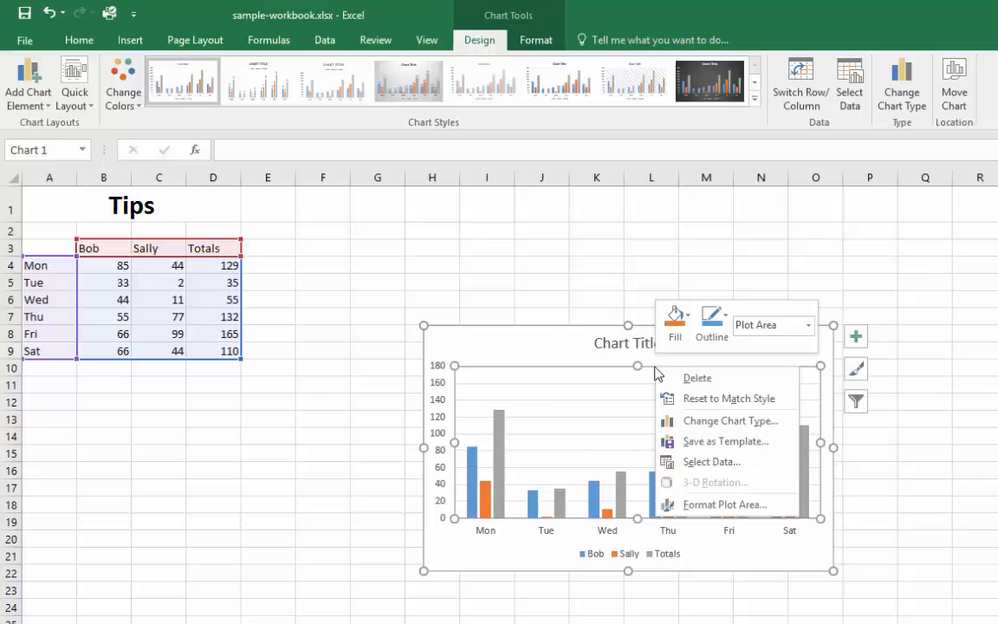
click(563, 355)
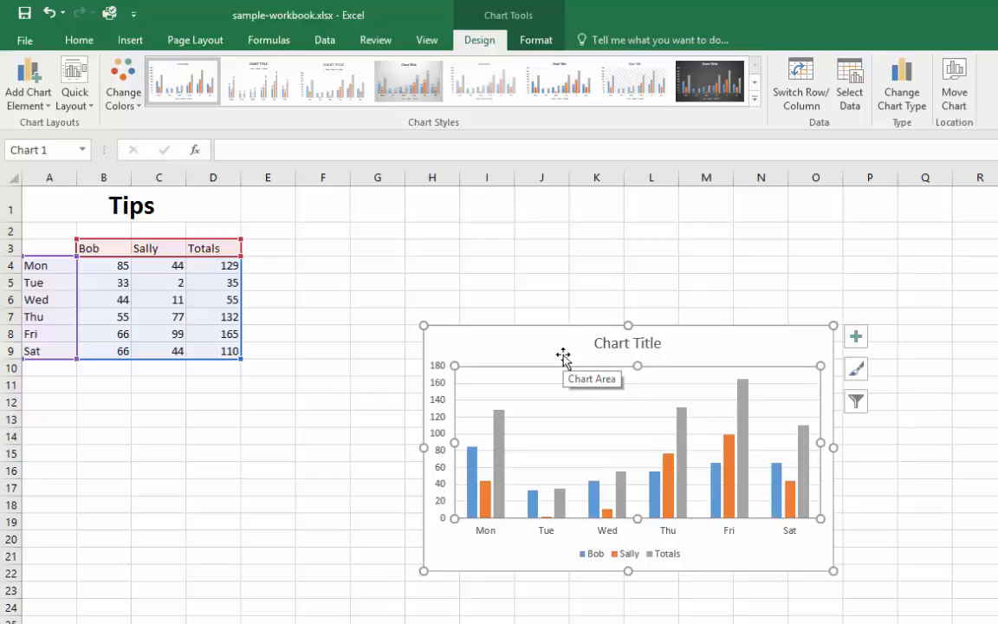
click(524, 342)
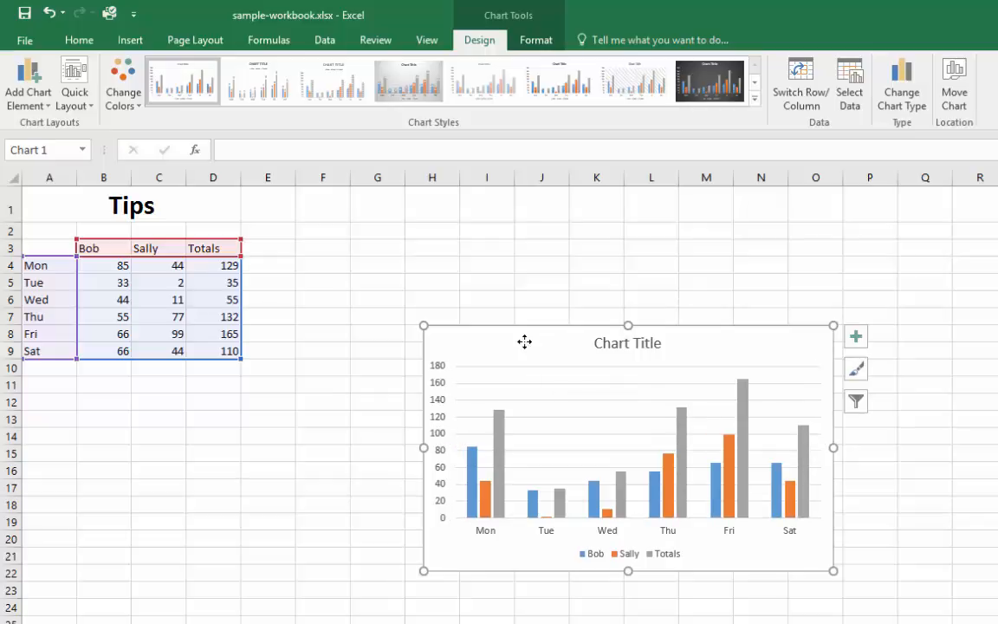
key(ctrl+z)
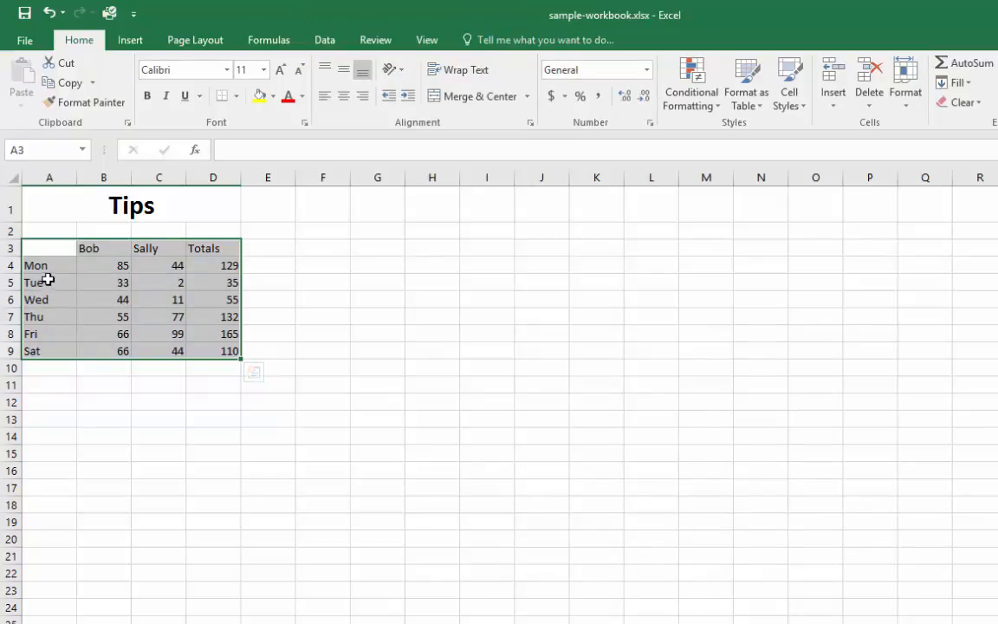
- Insert a clustered column chart from A3:C9, leaving out the Totals column
click(37, 249)
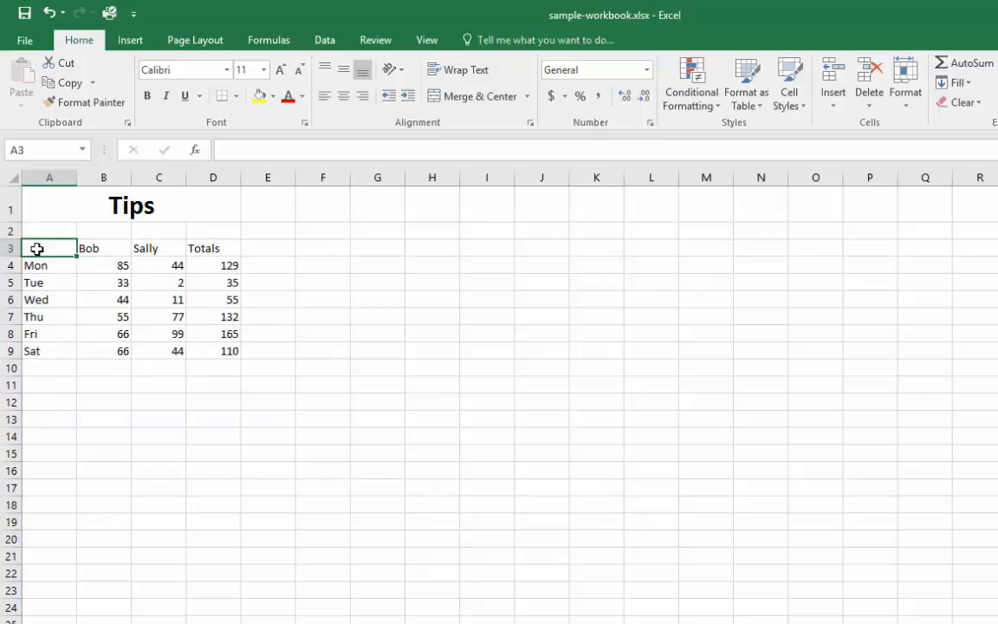
drag(37, 248, 162, 348)
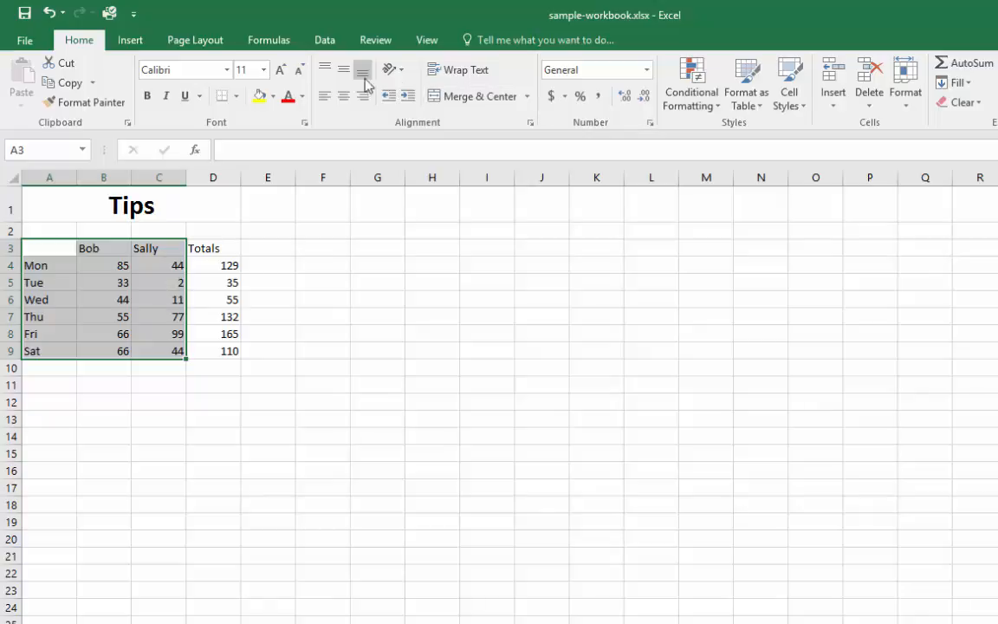
click(130, 41)
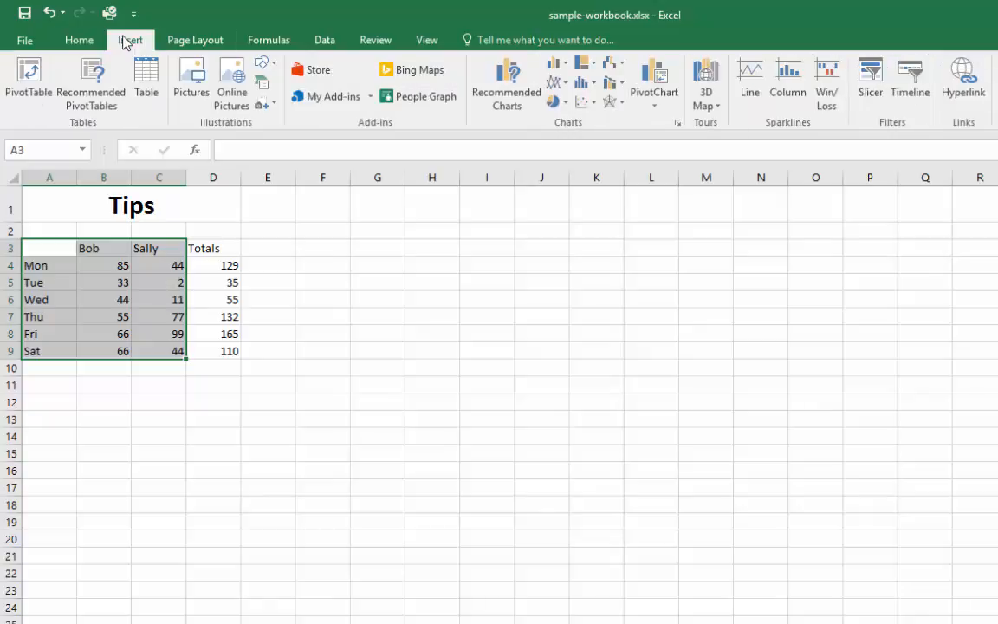
click(507, 87)
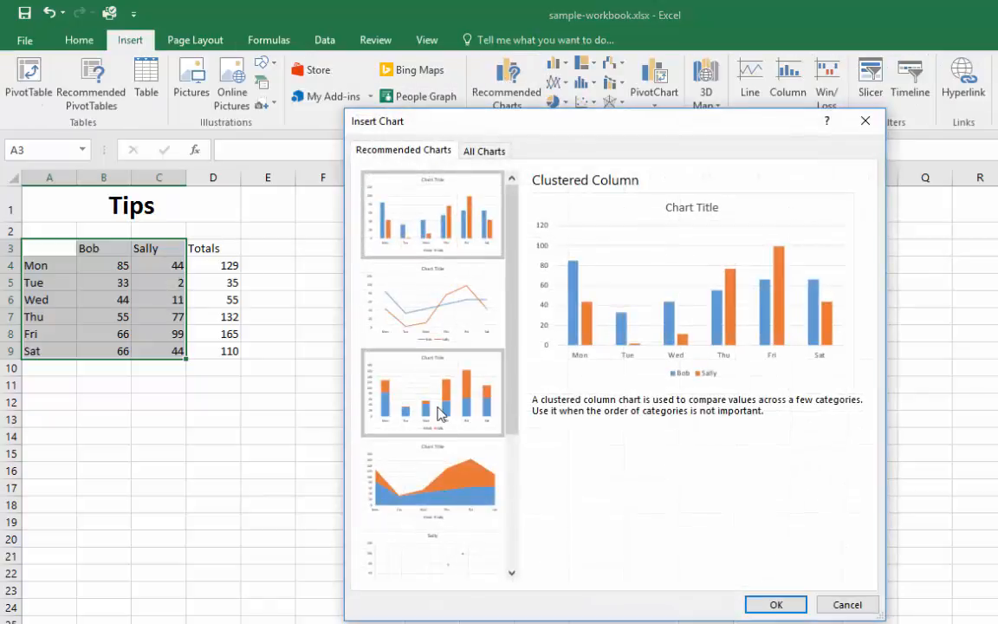
click(431, 375)
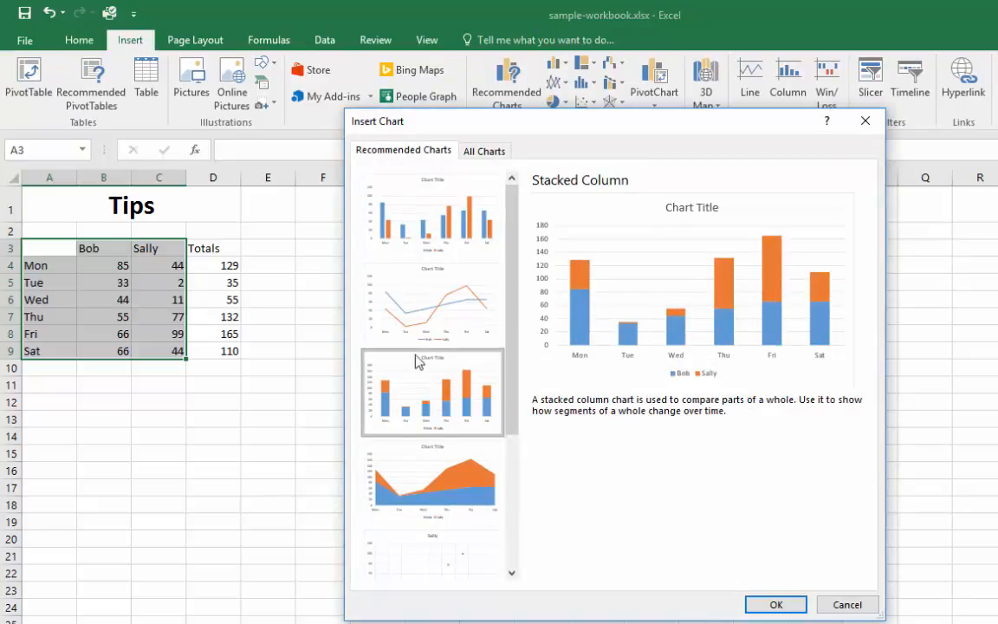
click(423, 219)
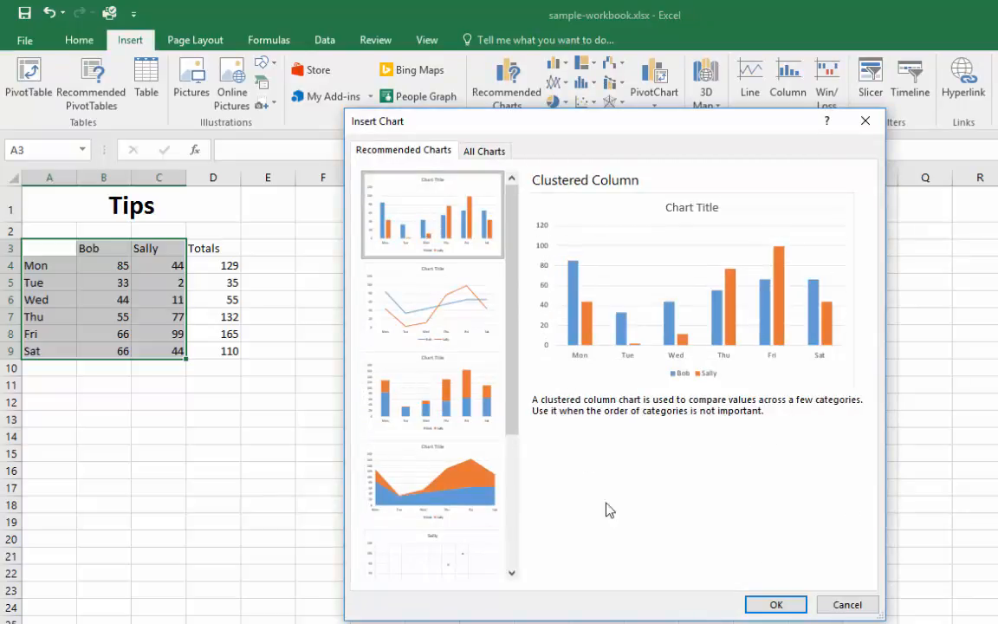
click(774, 605)
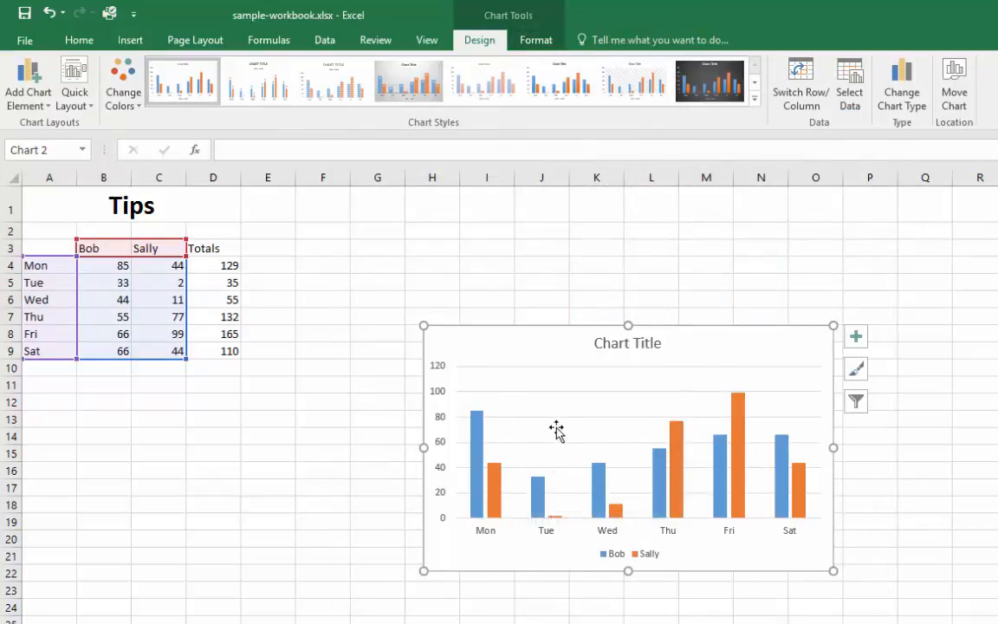
- Change the chart's title to "Bob and Sallies Tips By Day"
click(637, 344)
drag(660, 345, 604, 351)
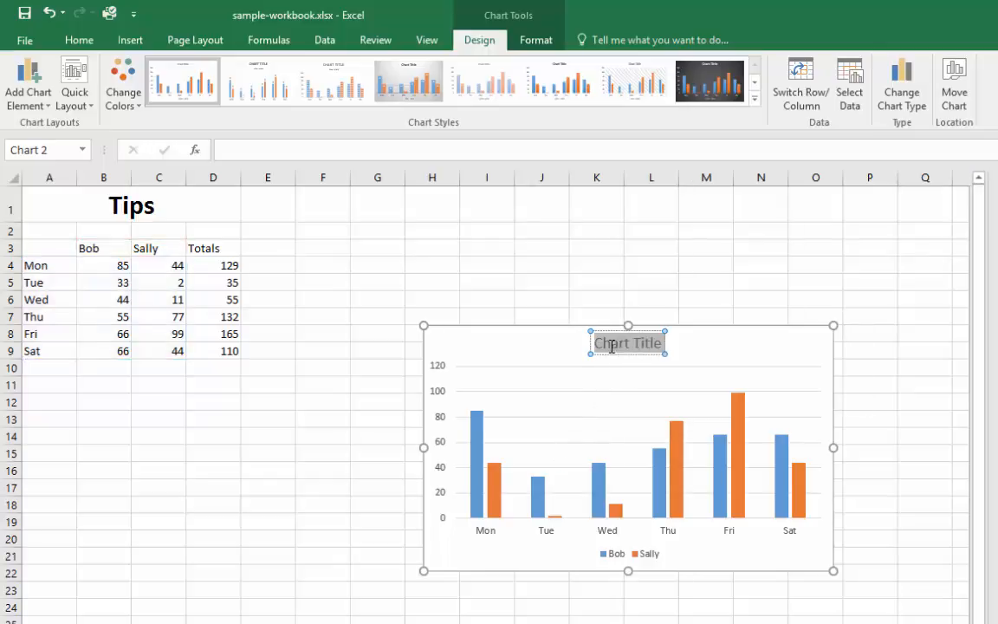
text(Bo)
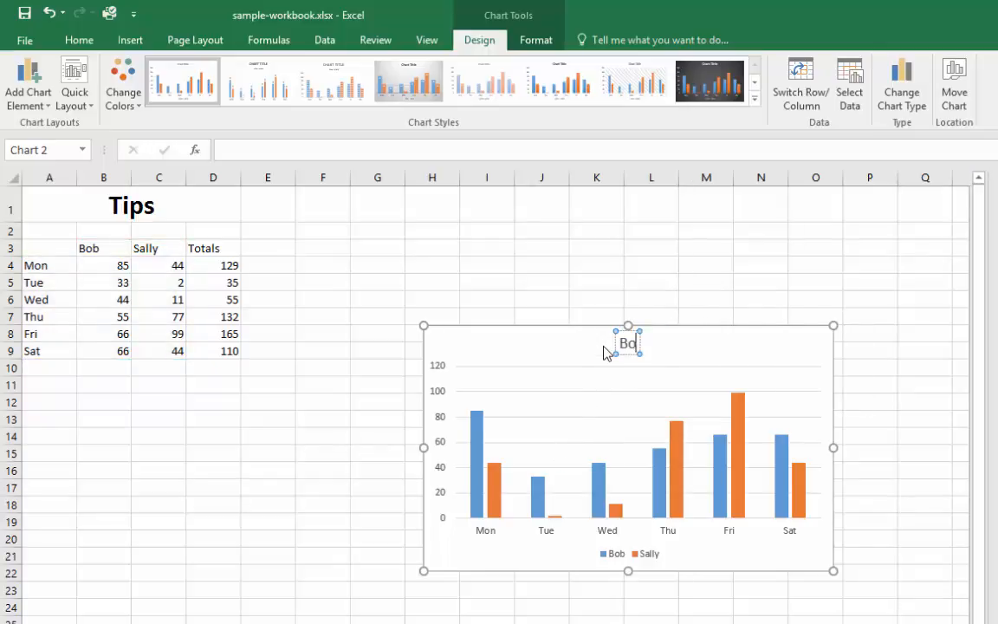
text(b ard Sally)
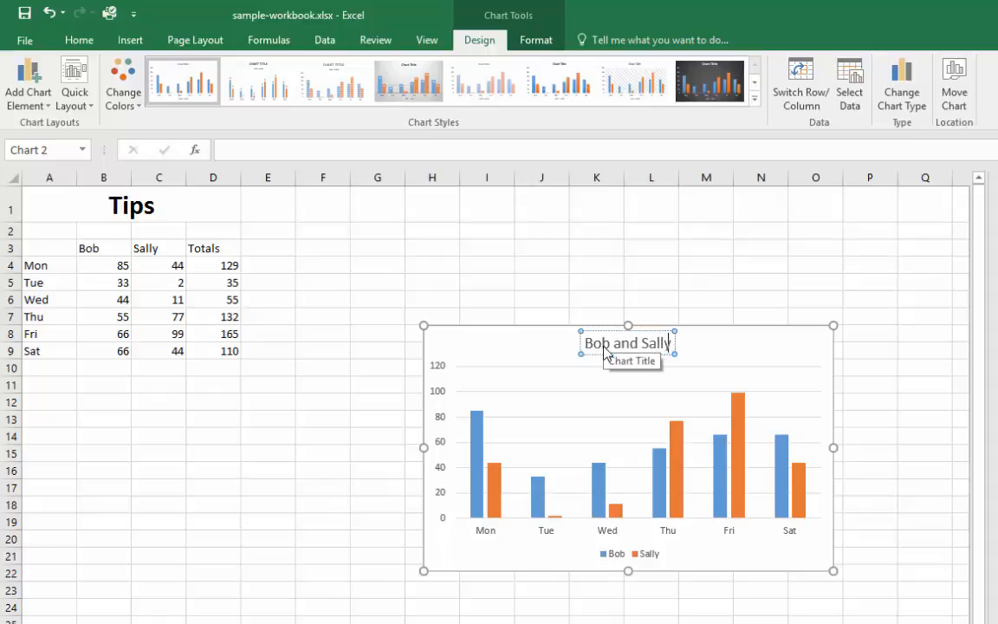
key(BackSpace)
text(ies)
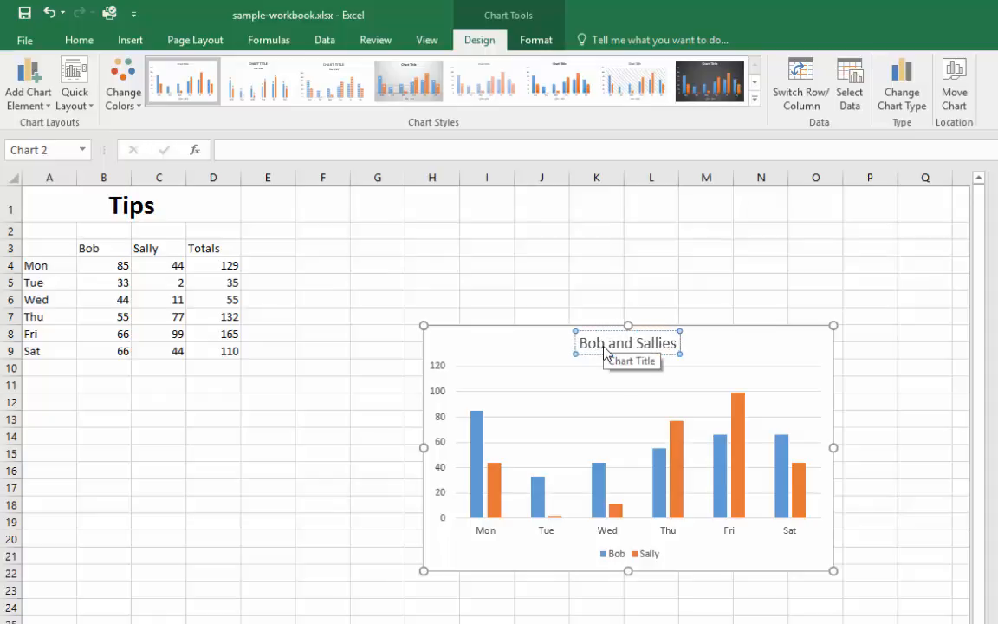
text( Tips)
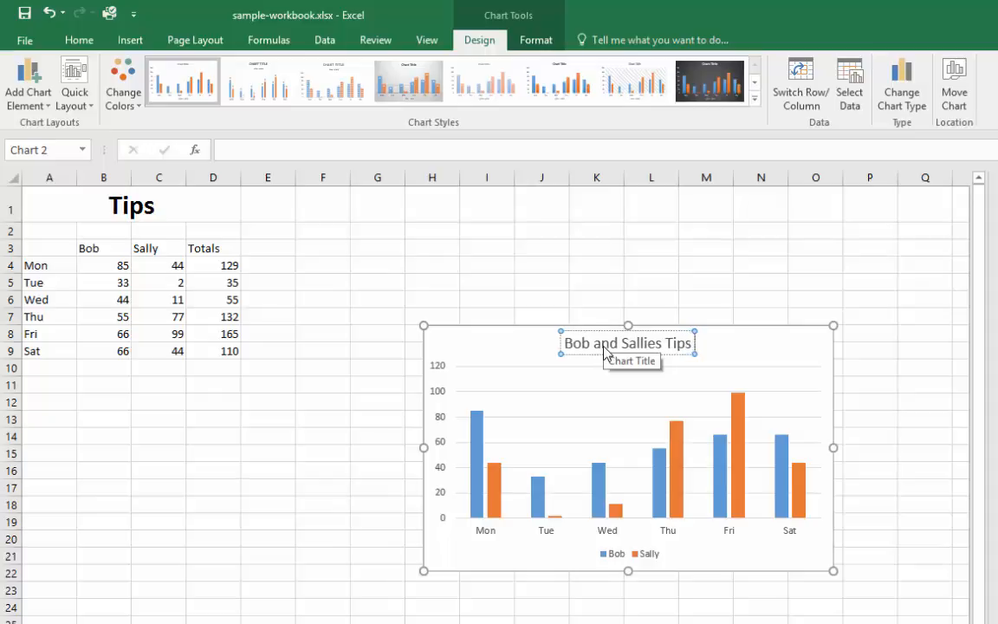
text( By Day)
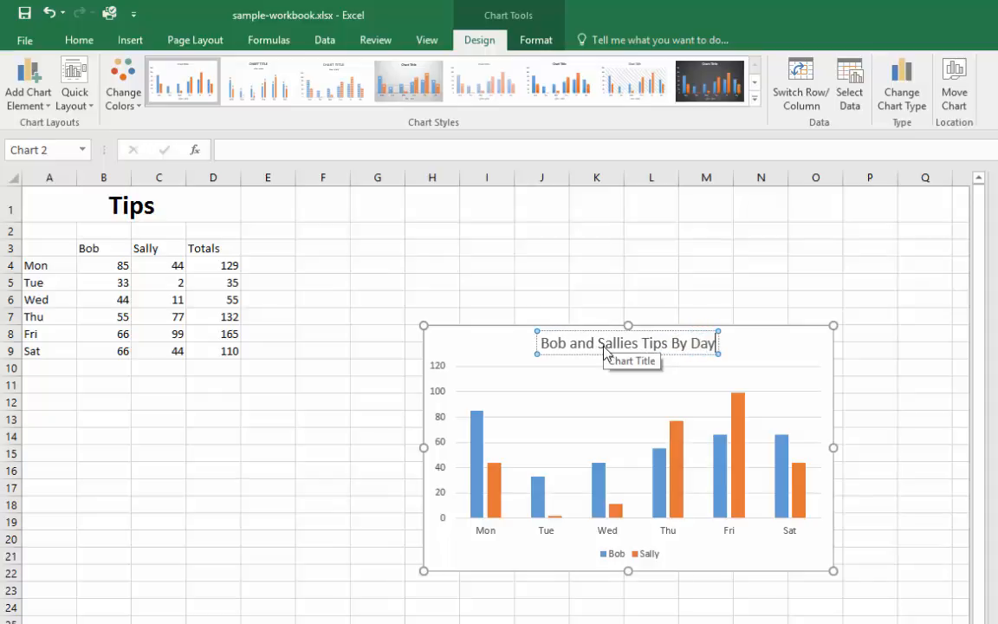
click(621, 400)
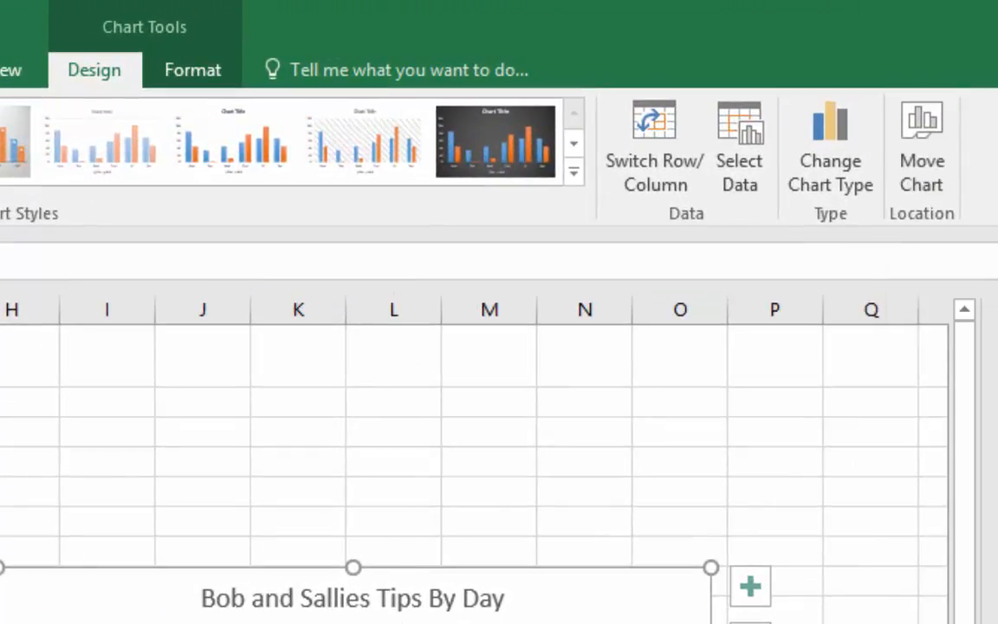
- Move the chart to a new sheet named "Bob Sally"
click(923, 160)
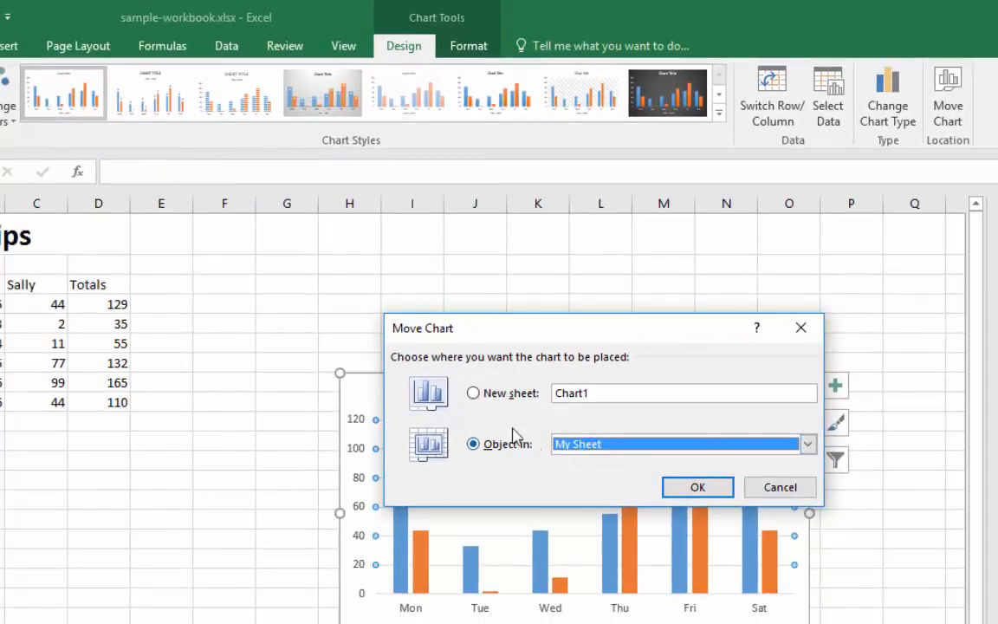
click(475, 393)
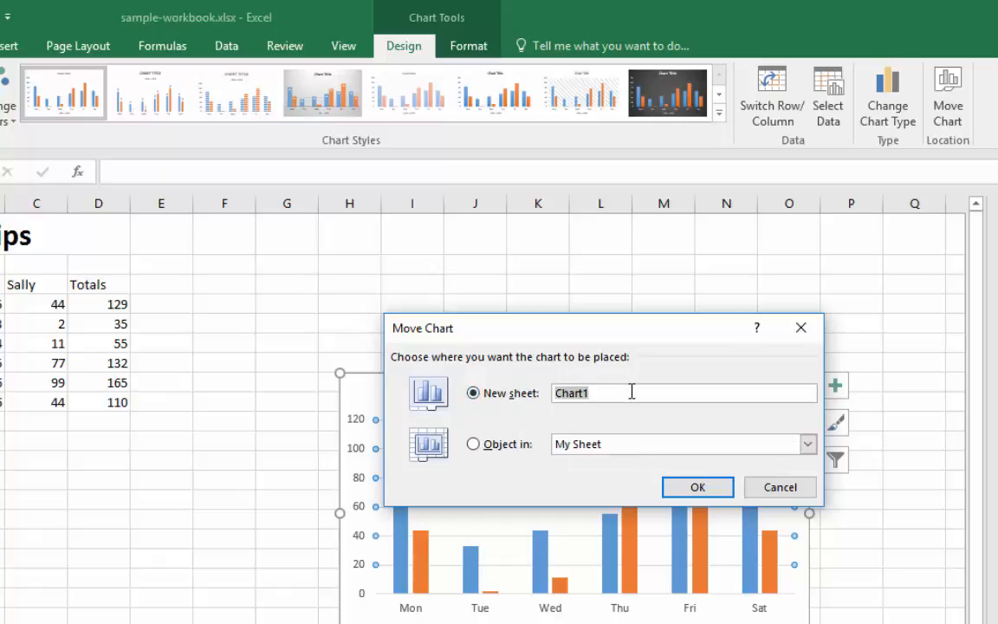
text(Bob Sally)
click(696, 485)
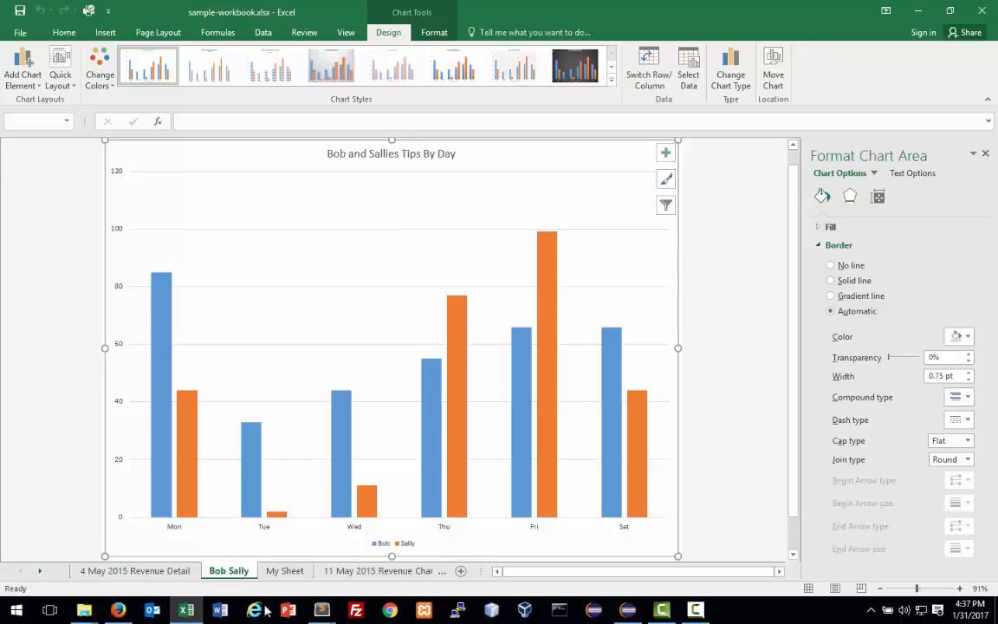
mouse_move(697, 615)
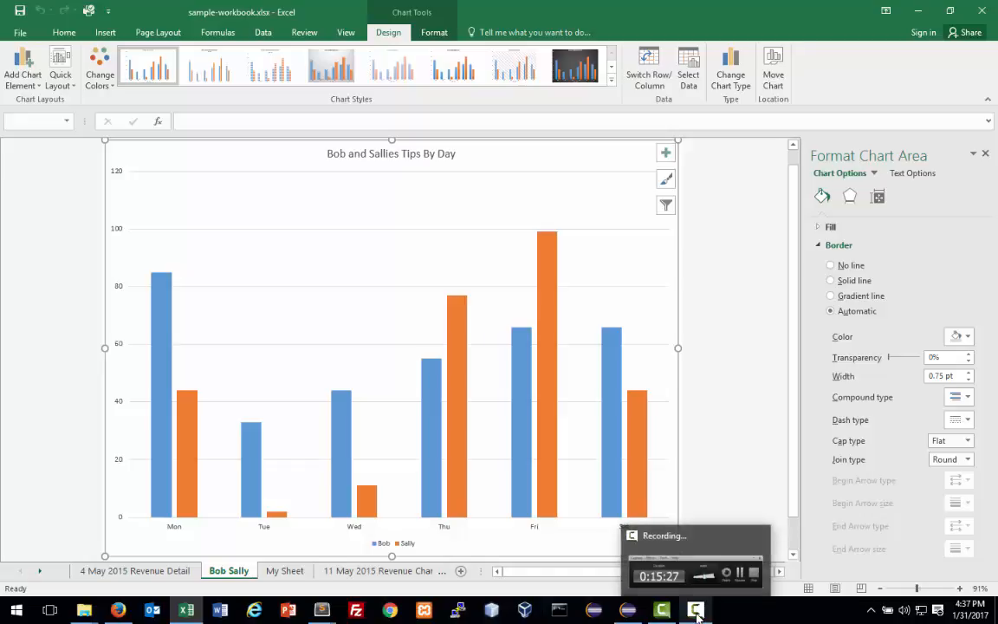